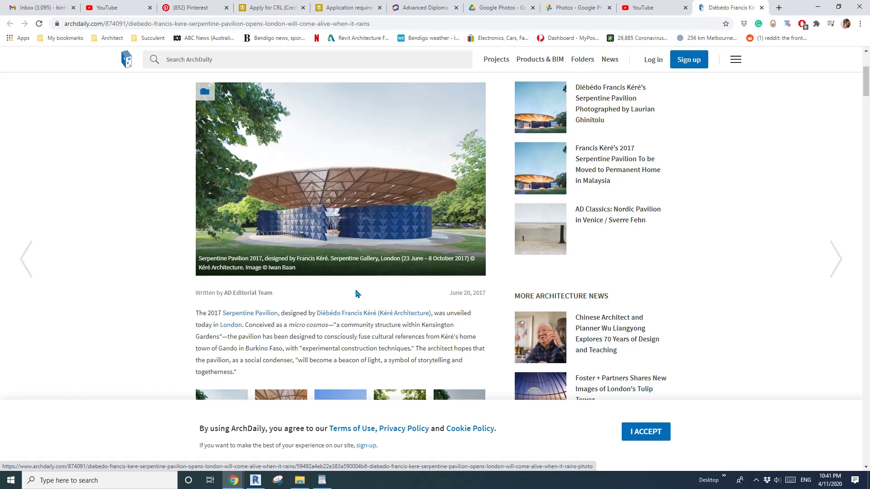
Switch to Revit, view the finished perforated roof model and close the open project.
click(258, 484)
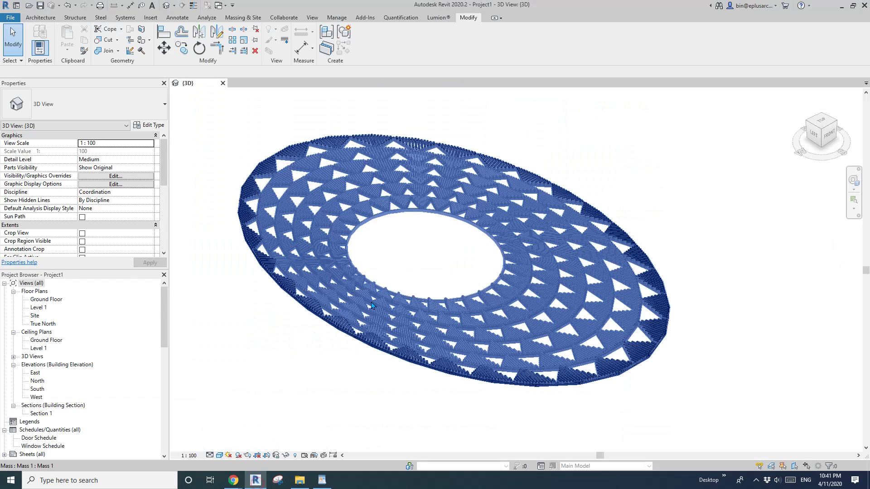
scroll(356, 289, down, 2)
shift+middle_drag(410, 380, 376, 342)
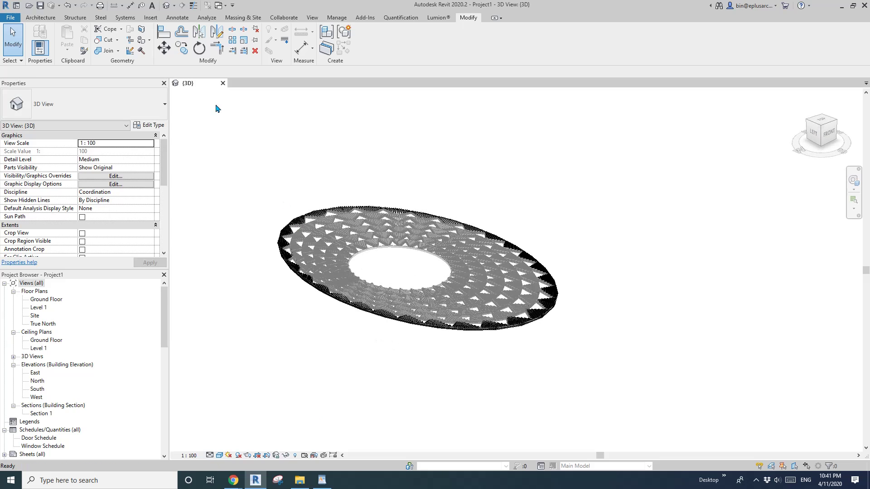
click(223, 82)
click(458, 238)
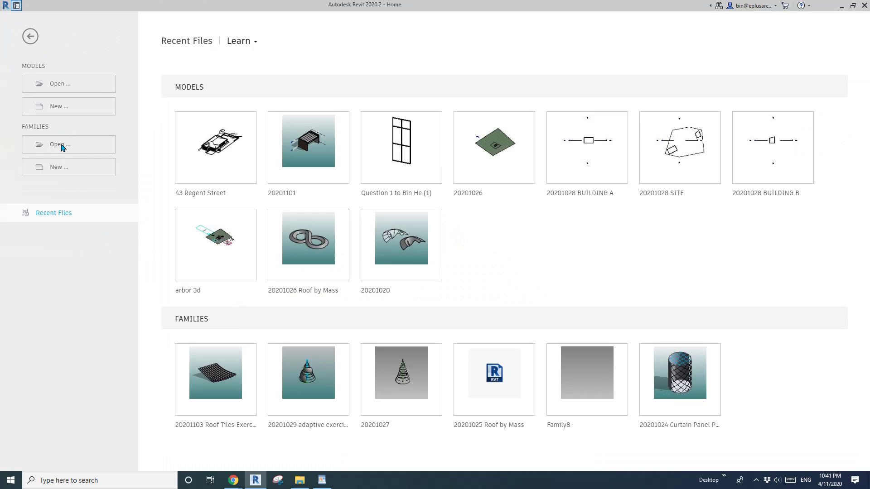
Create a new project from the Architectural Template.
click(59, 108)
click(141, 95)
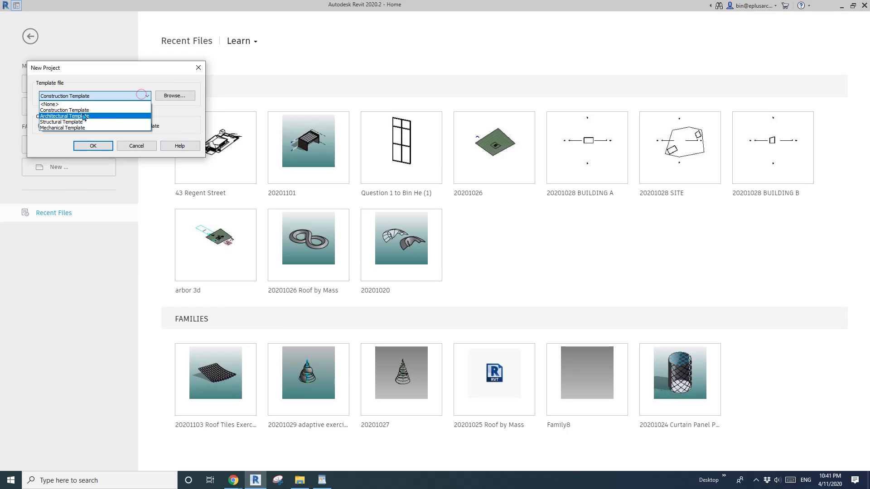
click(83, 116)
click(98, 145)
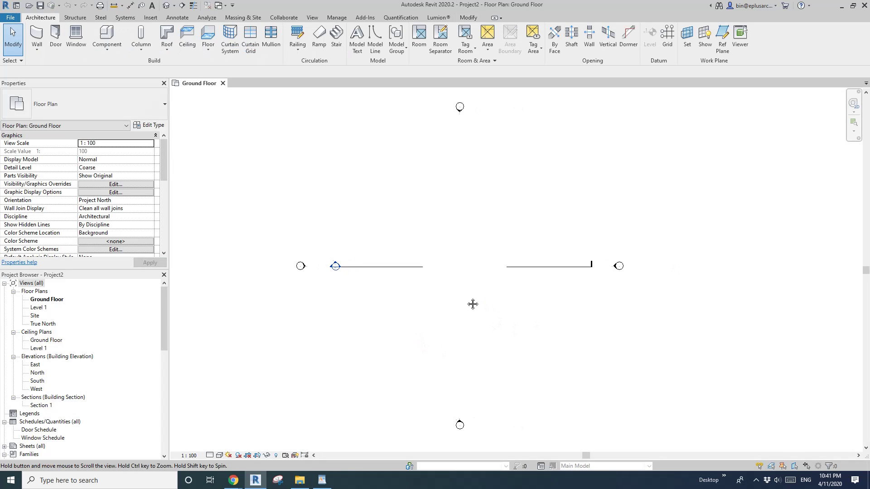
Start an in-place component in the Mass category, keeping the name Mass 1.
middle_drag(473, 304, 467, 309)
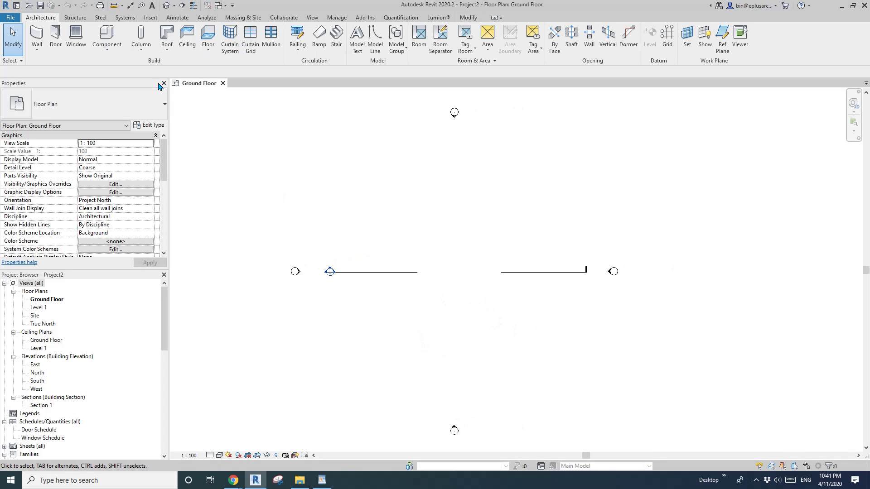
click(107, 49)
click(109, 87)
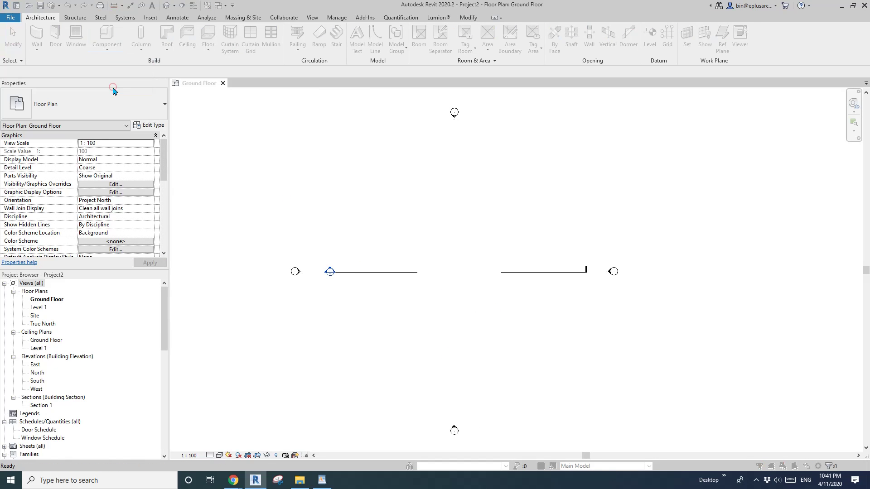
key(m)
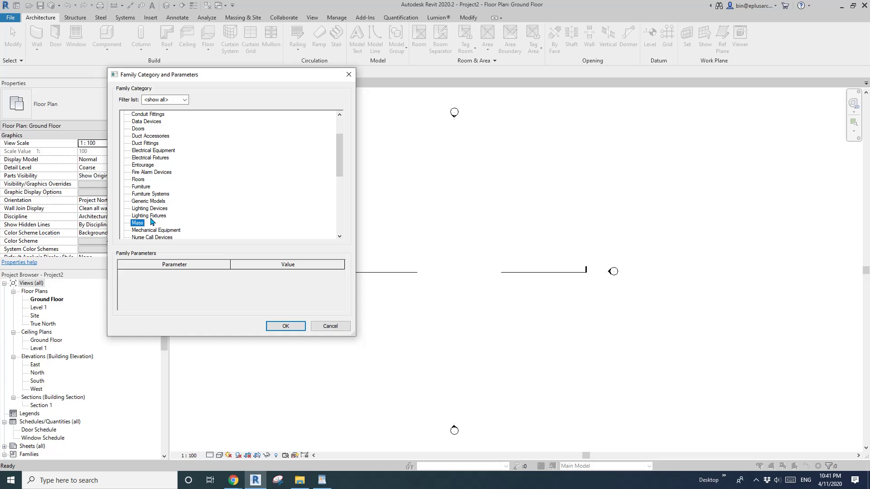
click(284, 327)
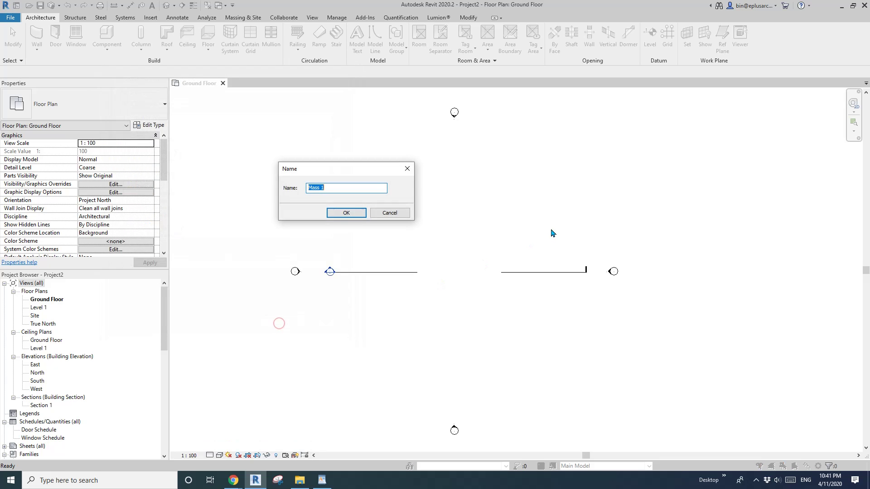
click(356, 216)
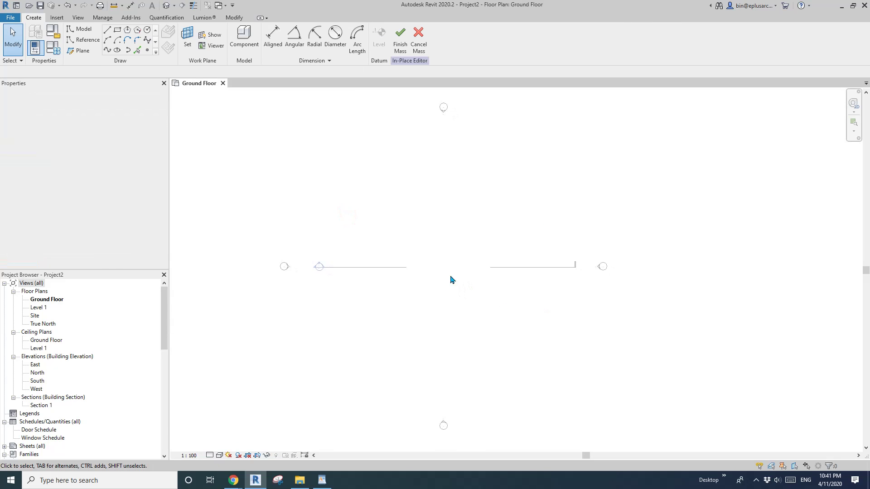
Draw one horizontal and one vertical reference plane crossing each other in the Ground Floor plan, inside the elevation markers.
mouse_move(417, 222)
middle_down()
mouse_move(415, 229)
mouse_move(416, 217)
mouse_move(406, 220)
middle_up()
key(r)
key(p)
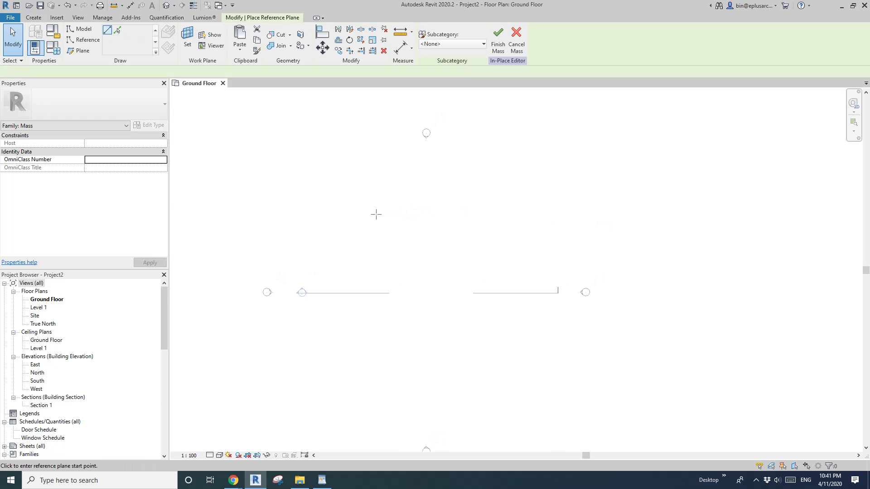
click(342, 228)
click(514, 228)
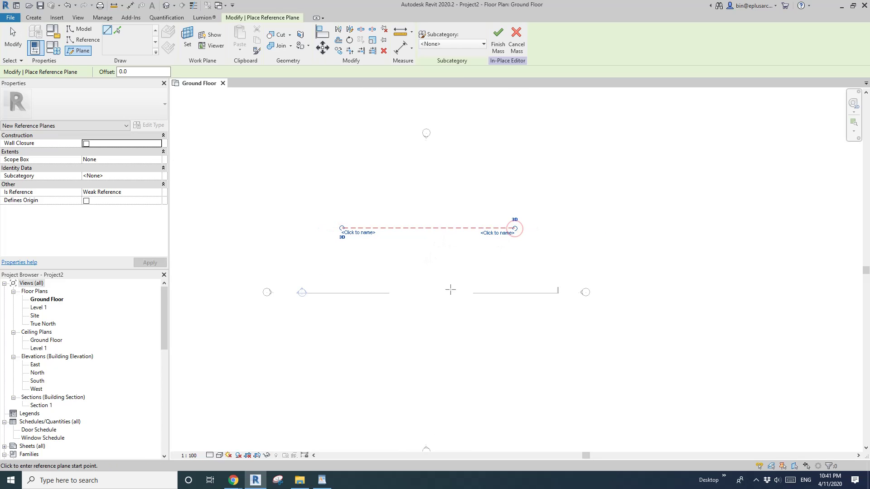
click(430, 316)
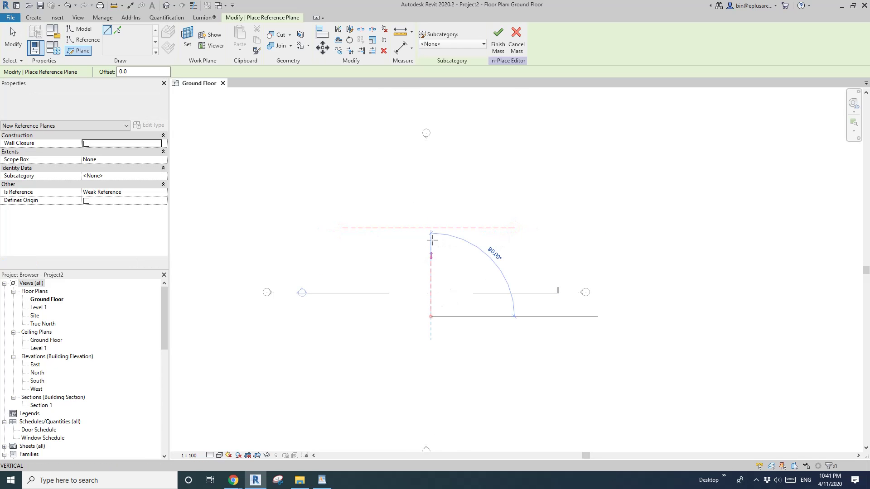
click(430, 116)
key(Escape)
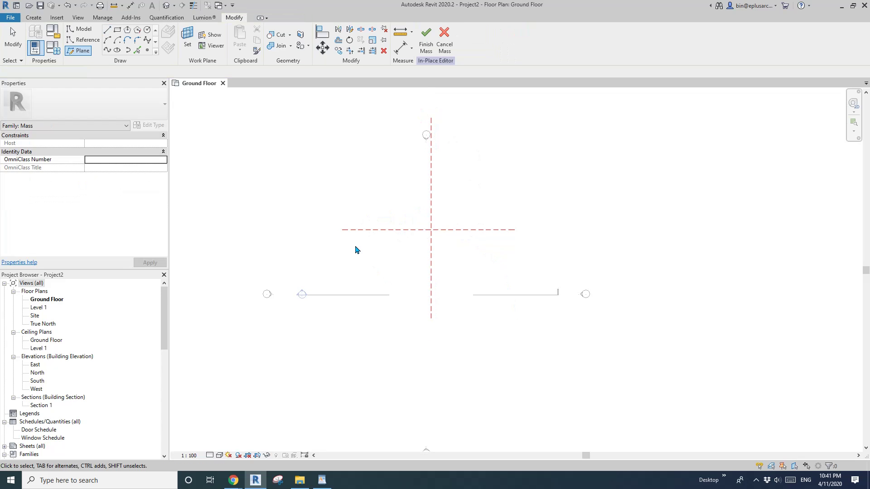
key(Escape)
In the South elevation, draw two horizontal reference planes, about 3100 mm above Ground Floor and about 480 mm above Level 1.
scroll(422, 256, up, 2)
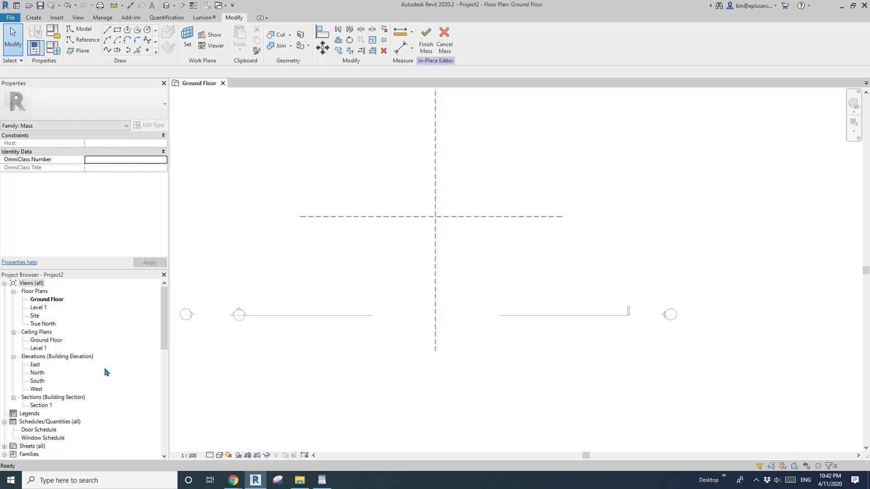
double_click(37, 381)
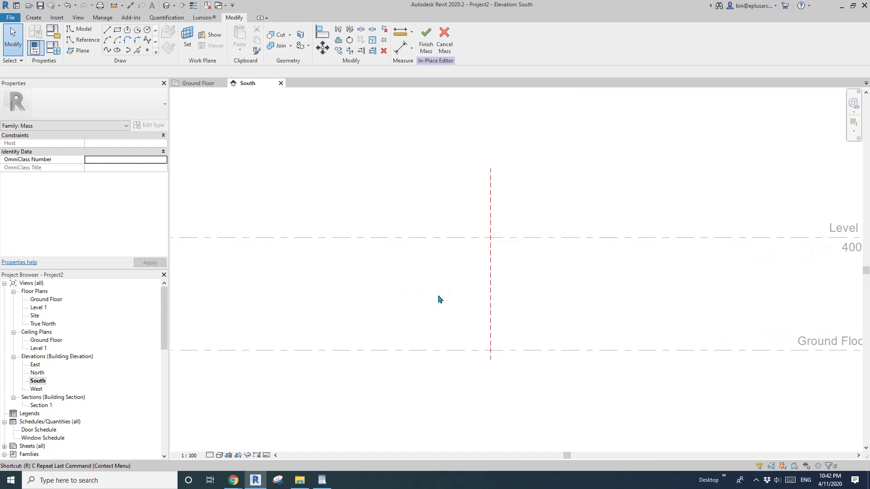
key(r)
key(p)
scroll(457, 292, up, 1)
click(587, 256)
click(395, 256)
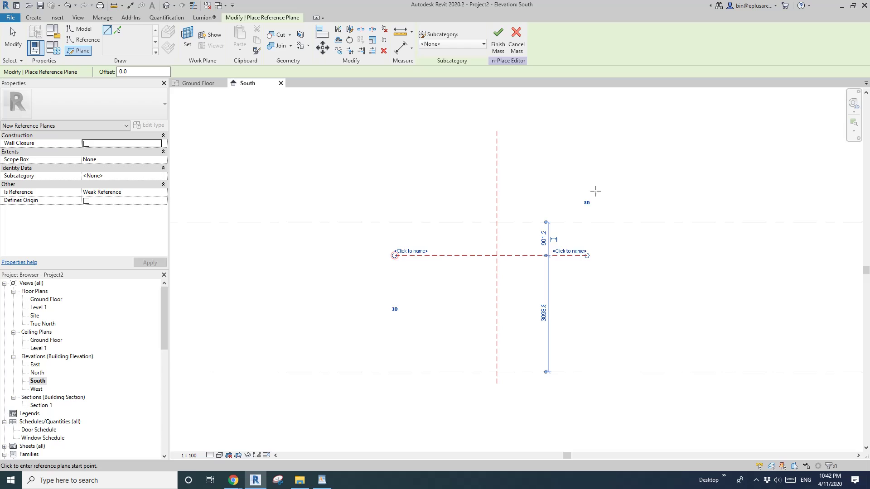
click(377, 204)
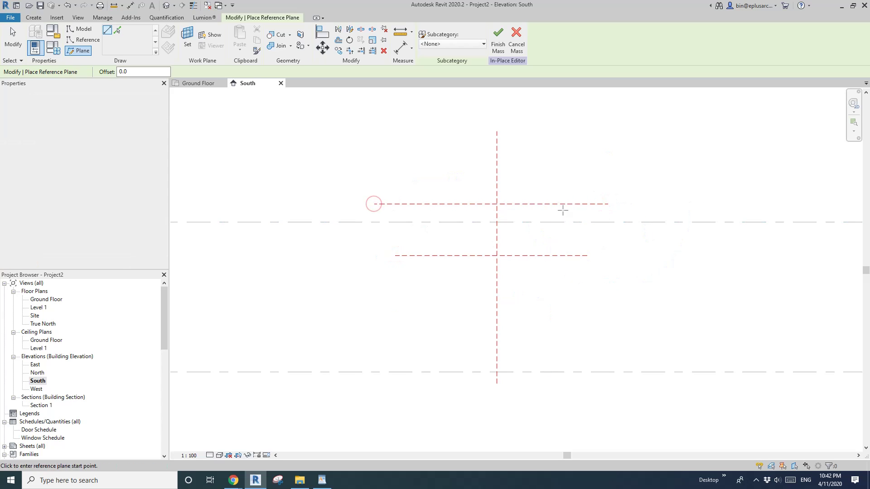
key(Escape)
scroll(575, 255, down, 1)
Examine the Serpentine Pavilion photo in Chrome for the roof's shape and return to Revit.
click(564, 254)
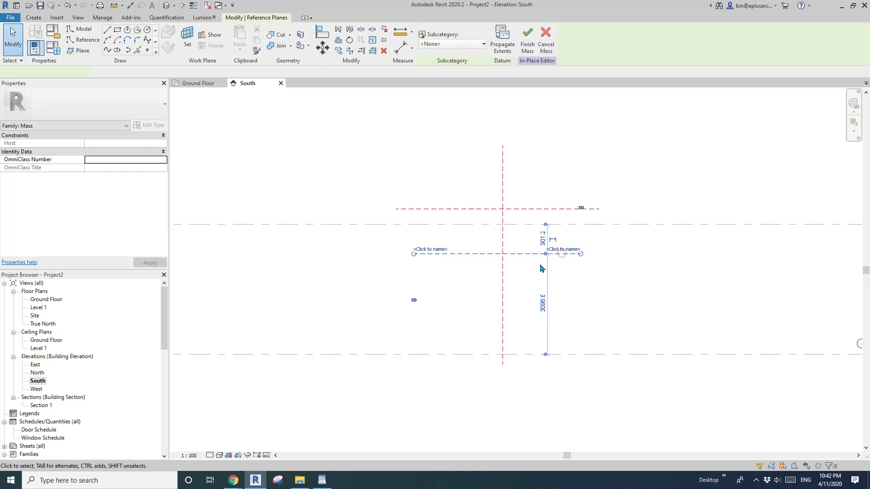
click(387, 378)
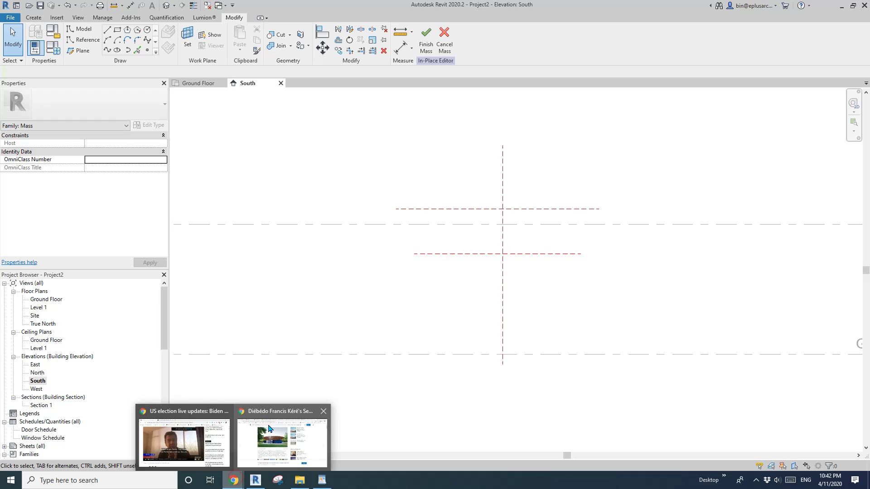
click(290, 433)
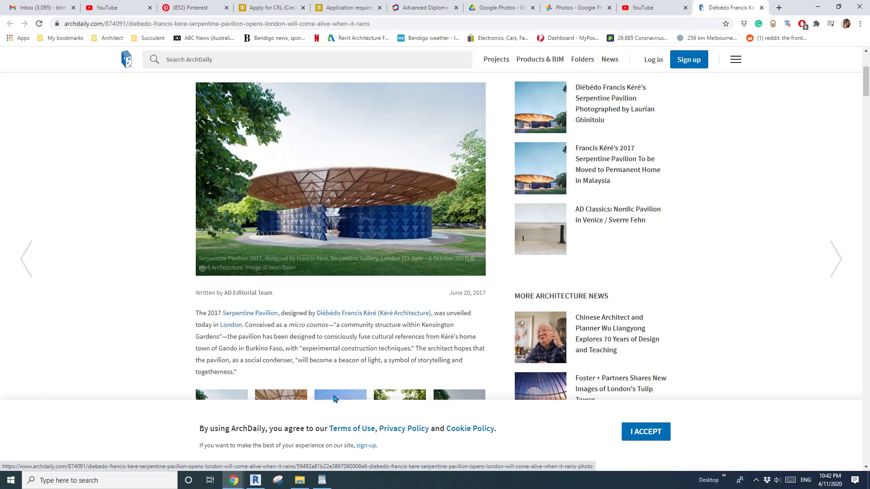
click(255, 479)
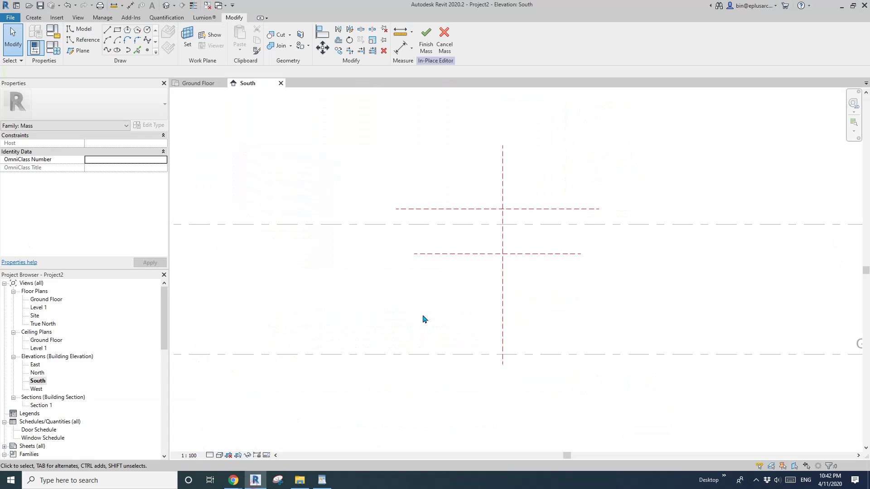
Name the horizontal reference plane below Level 1 Lower and the one above it Upper.
click(578, 255)
scroll(578, 256, up, 2)
click(549, 254)
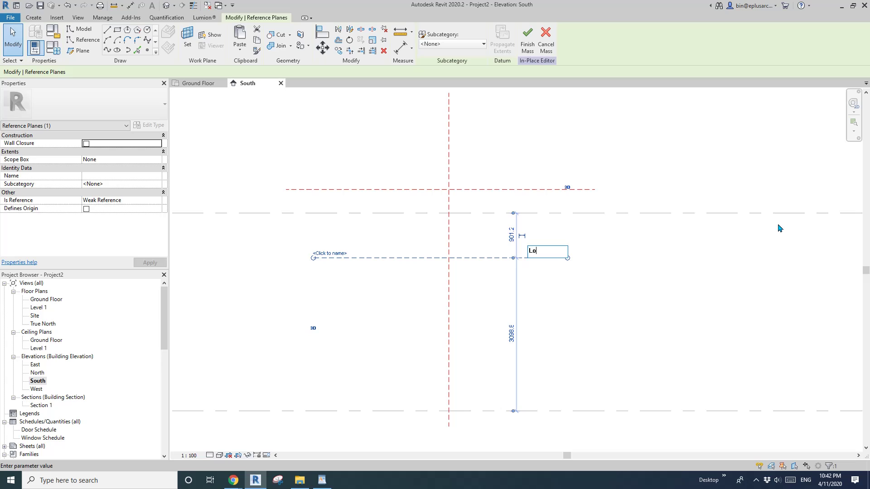
click(584, 191)
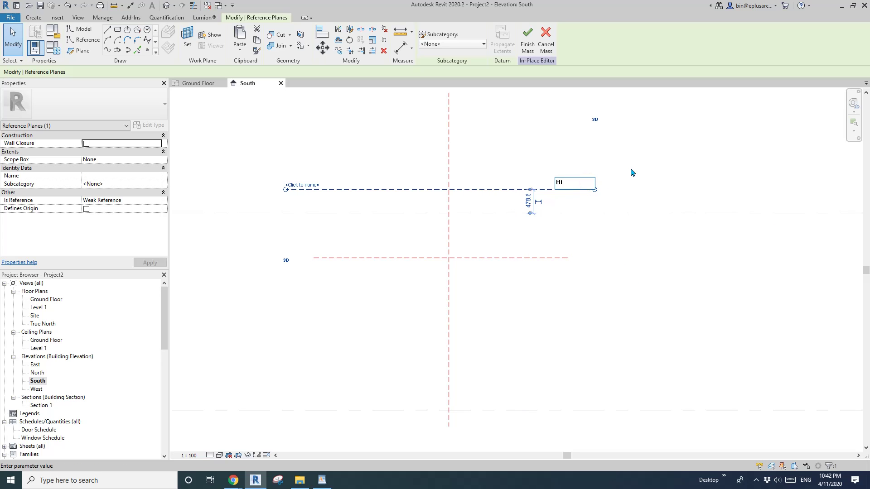
click(666, 167)
scroll(586, 242, down, 2)
Open the Site floor plan to work where the two crossing reference planes intersect.
double_click(45, 300)
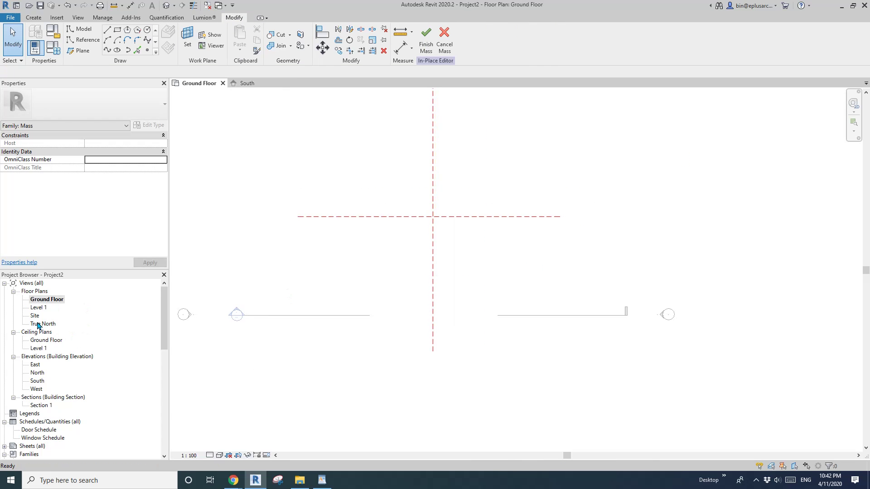
double_click(35, 316)
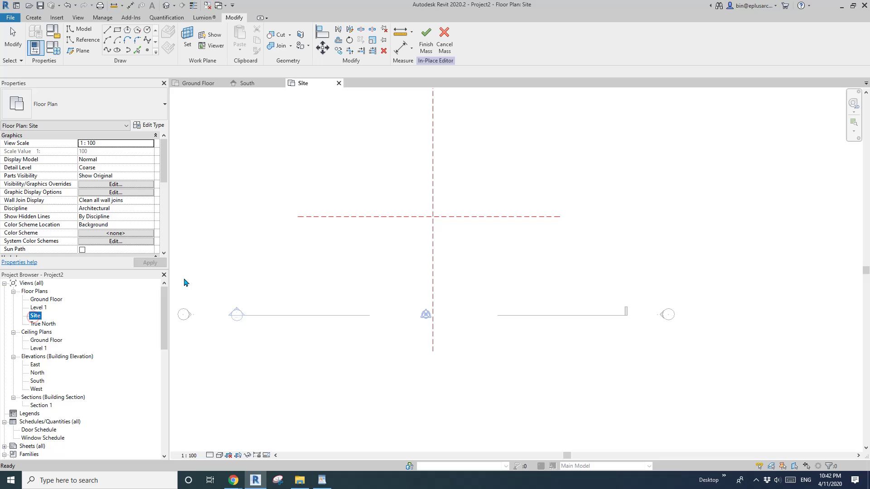
click(398, 261)
scroll(471, 276, up, 3)
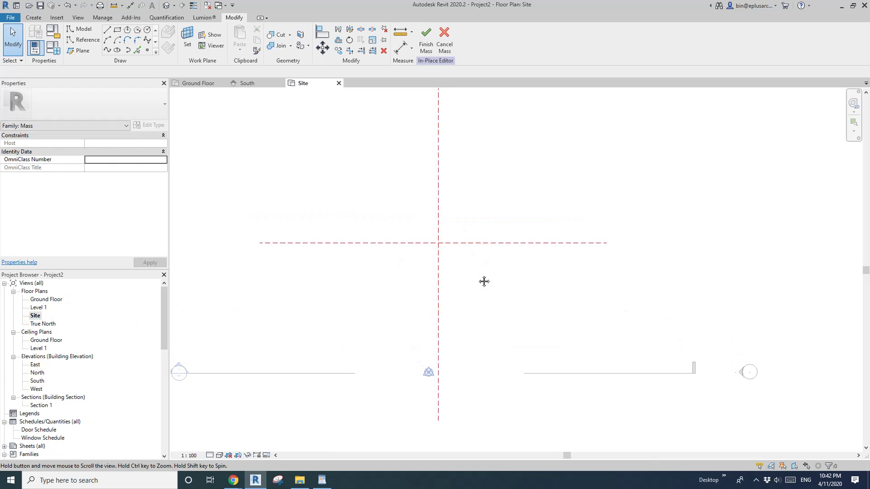
scroll(403, 225, down, 1)
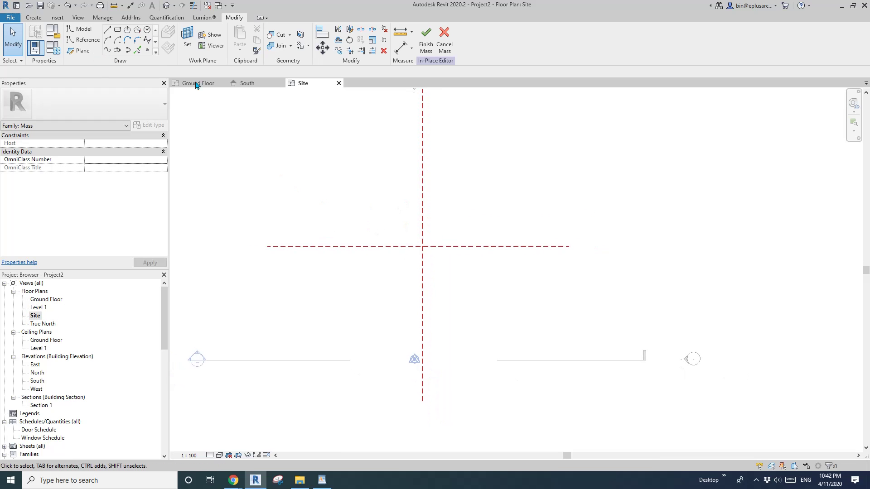
Draw a reference-line ellipse on Reference Plane : Lower, centred on the planes' intersection, with radii of about 4300 and 5200 mm.
click(89, 41)
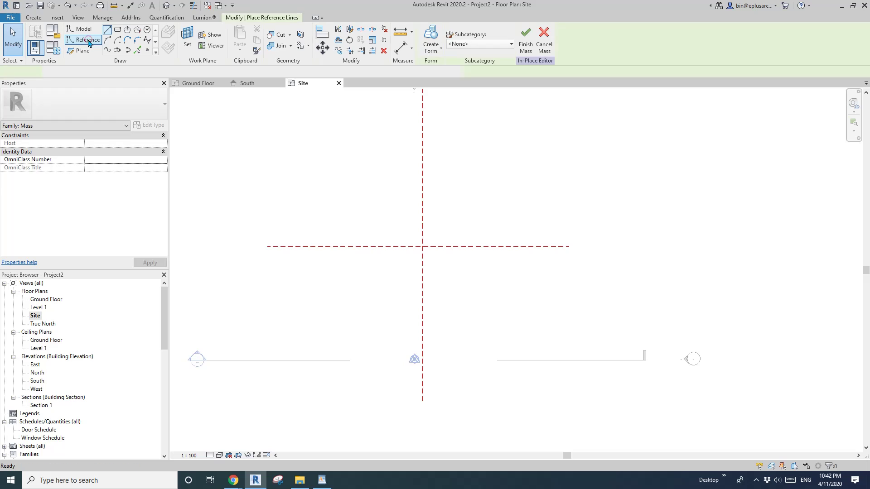
click(117, 50)
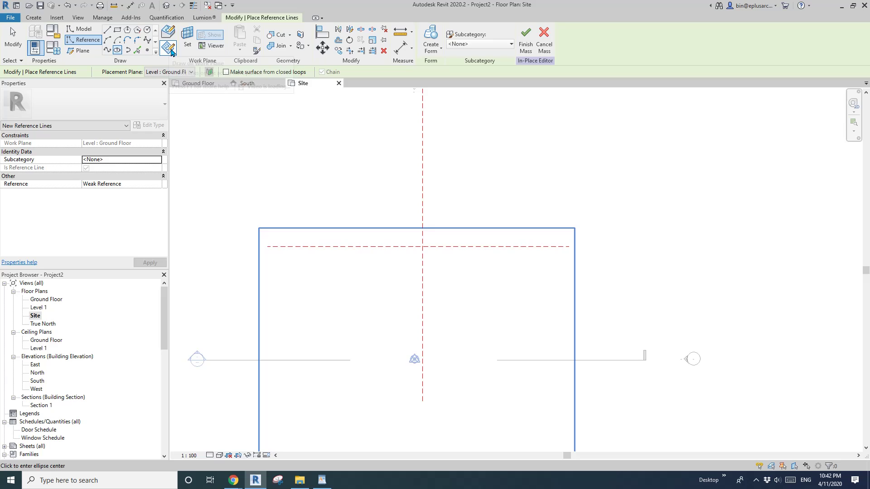
click(187, 38)
click(373, 200)
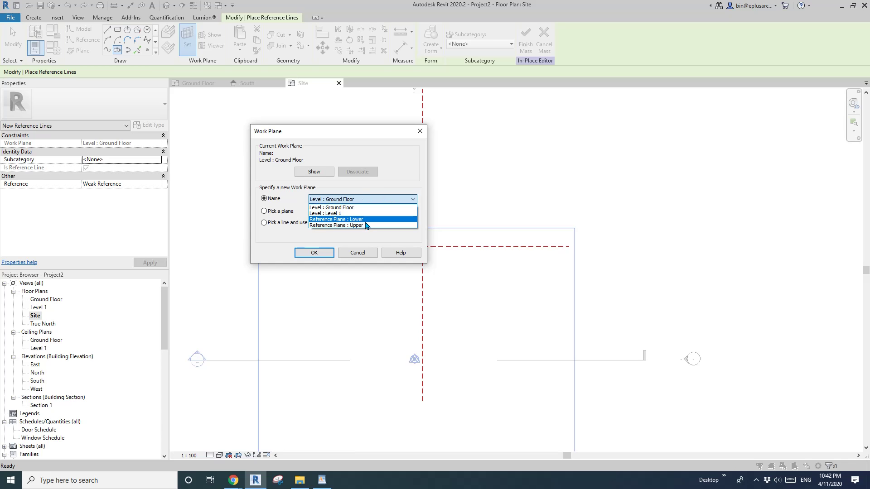
click(365, 220)
click(320, 256)
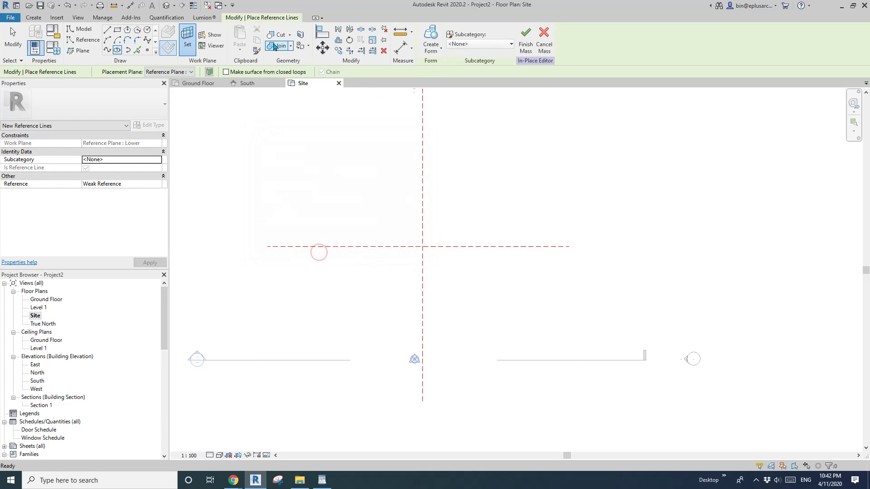
click(422, 246)
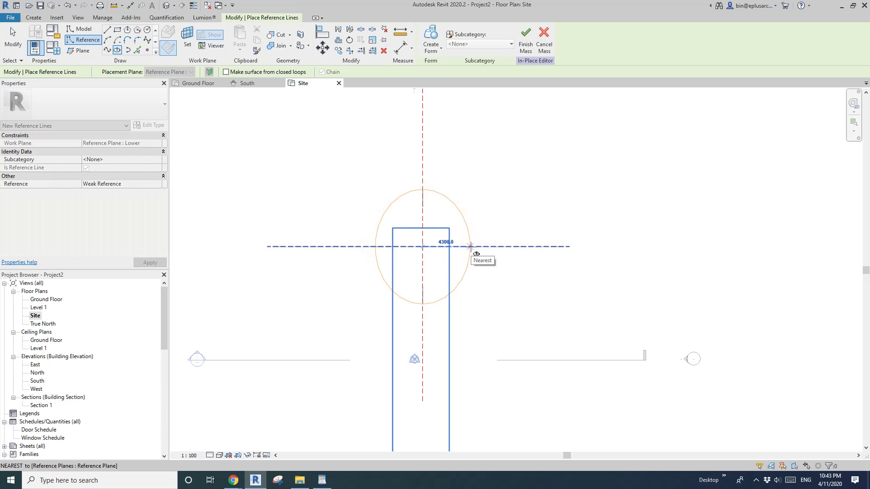
click(473, 247)
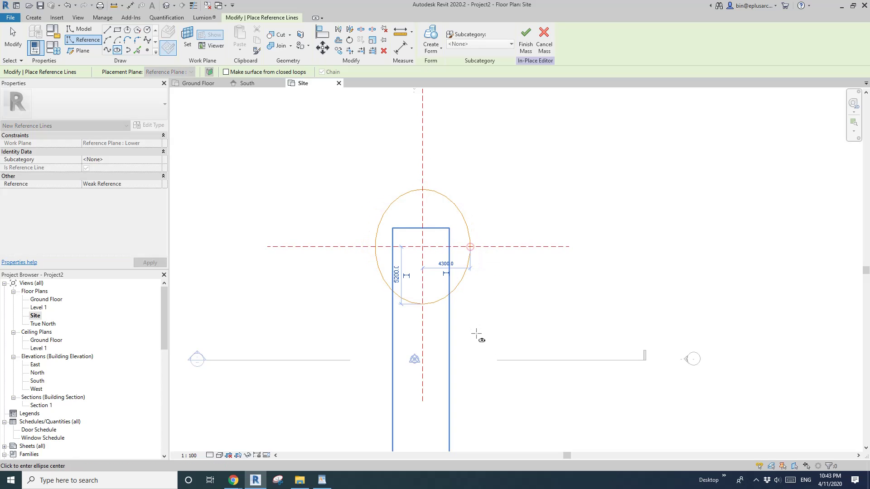
Draw a reference-line ellipse on Reference Plane : Upper, centred on the planes' intersection, with radii of about 10800 and 13100 mm.
click(186, 40)
click(361, 199)
click(362, 220)
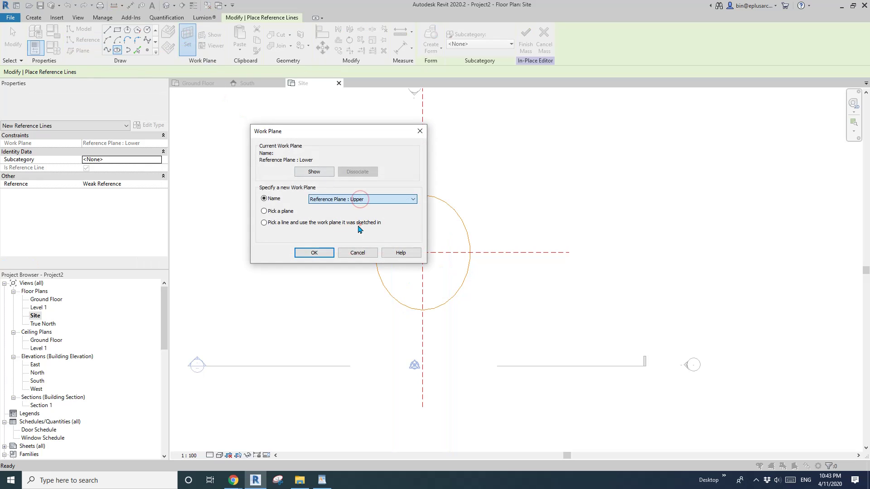
key(Return)
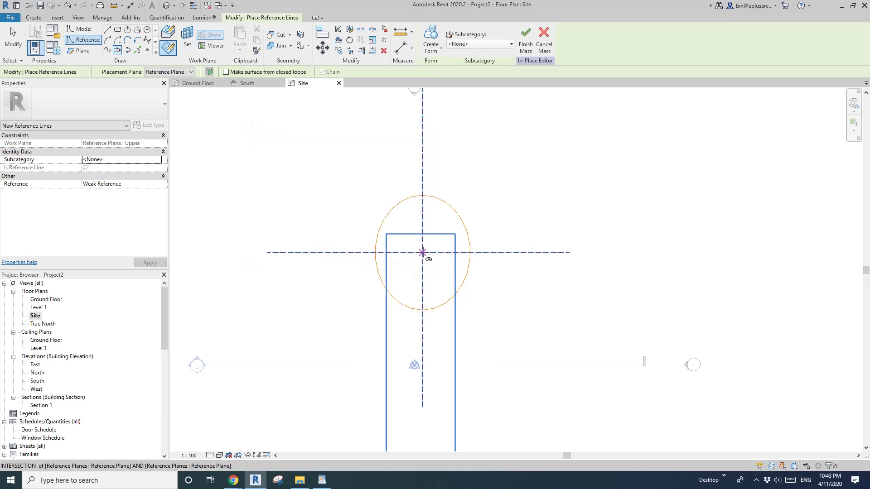
click(423, 252)
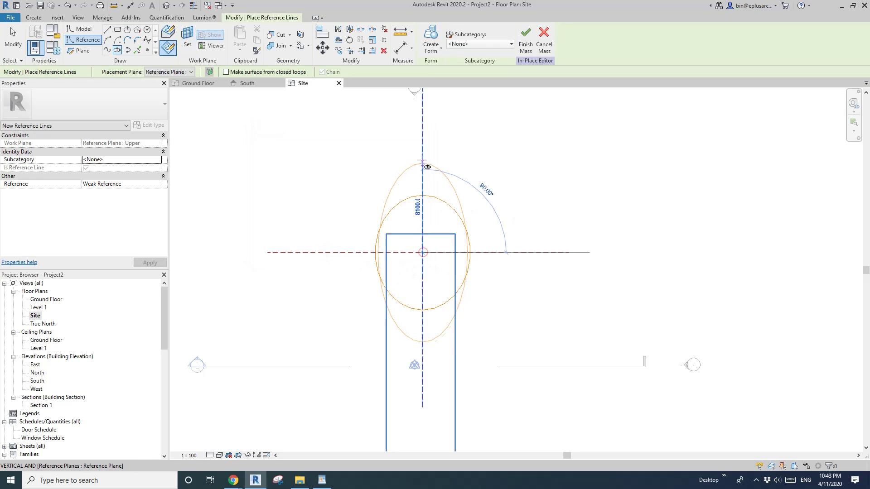
click(422, 108)
click(541, 227)
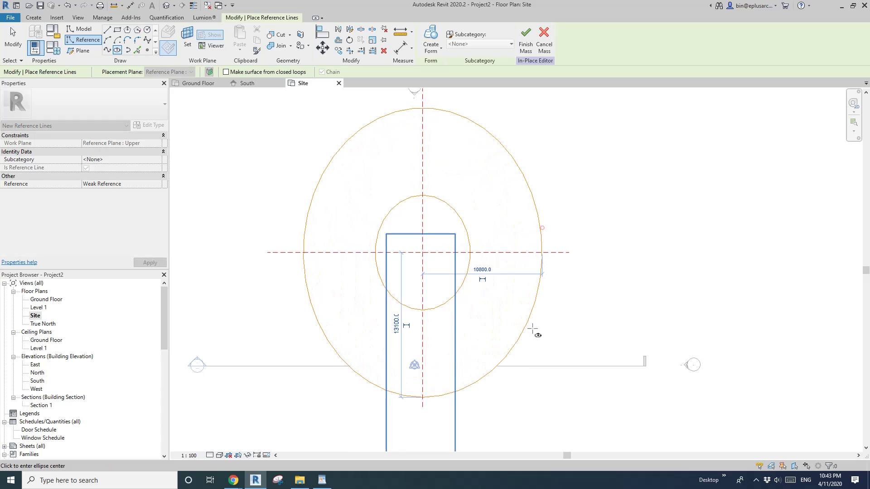
middle_drag(470, 328, 497, 310)
scroll(496, 312, down, 1)
key(Escape)
Reduce the inner ellipse's vertical radius to about 4800 mm and nudge the ellipse down, off the reference planes' intersection.
click(470, 293)
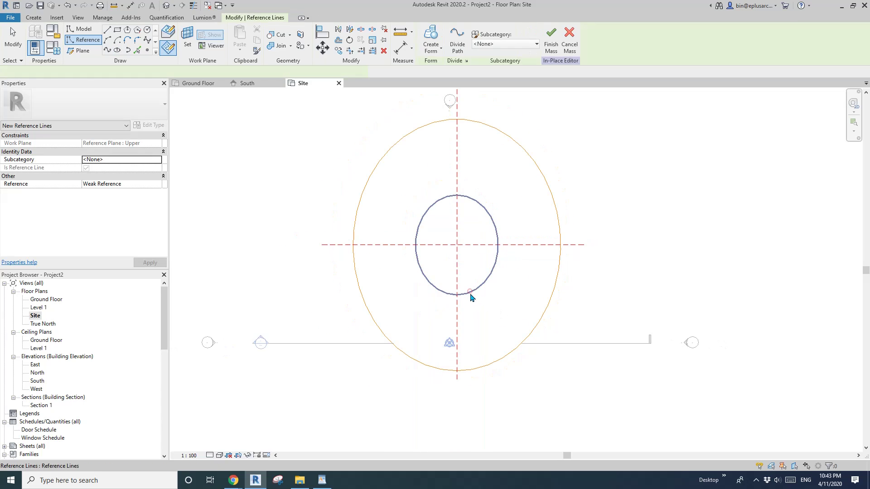
mouse_move(457, 297)
mouse_down()
mouse_move(457, 279)
mouse_move(456, 292)
mouse_up()
middle_drag(480, 288, 475, 288)
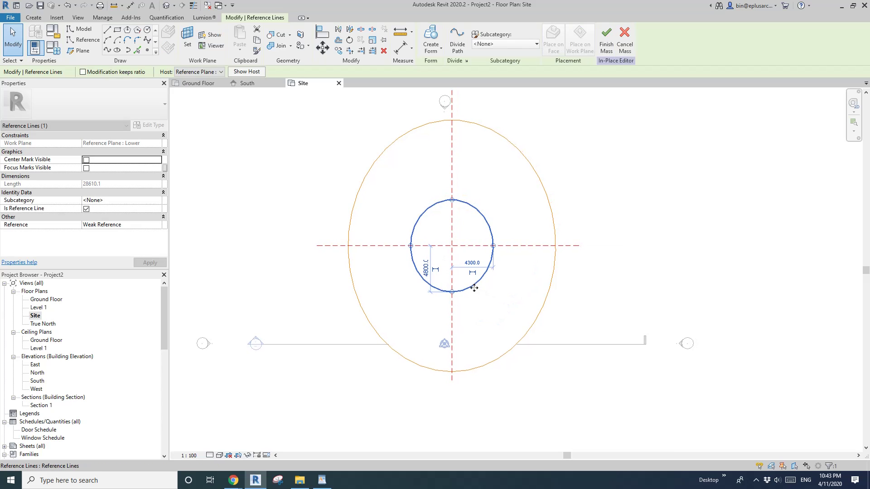
key(Down)
key(Down)
key(Up)
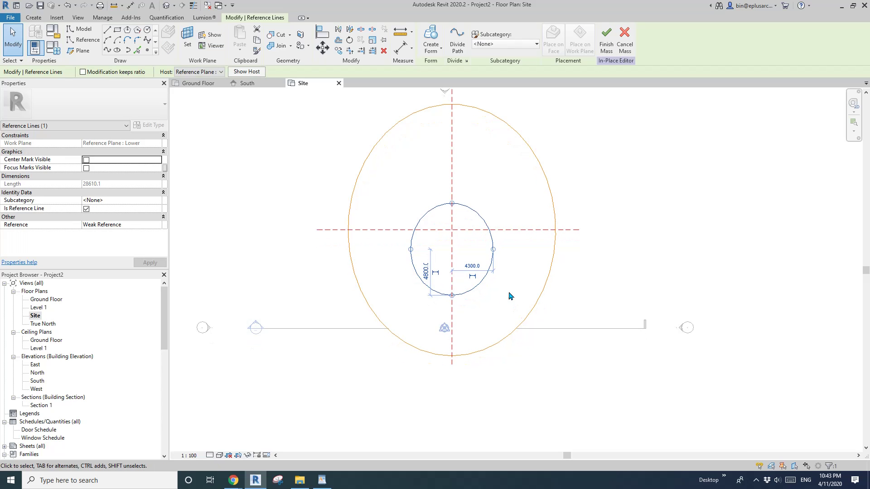
click(511, 243)
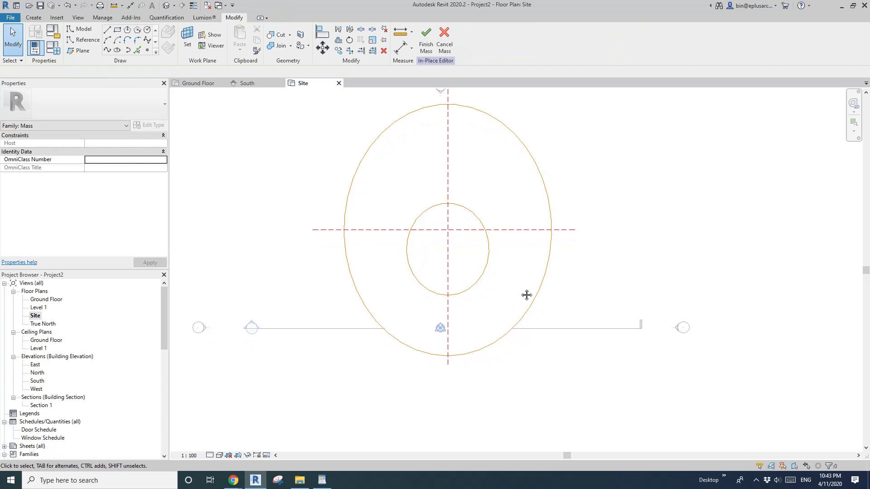
Check the heights of the two ellipses in the default 3D view and in the North elevation.
click(167, 7)
shift+middle_drag(532, 224, 561, 135)
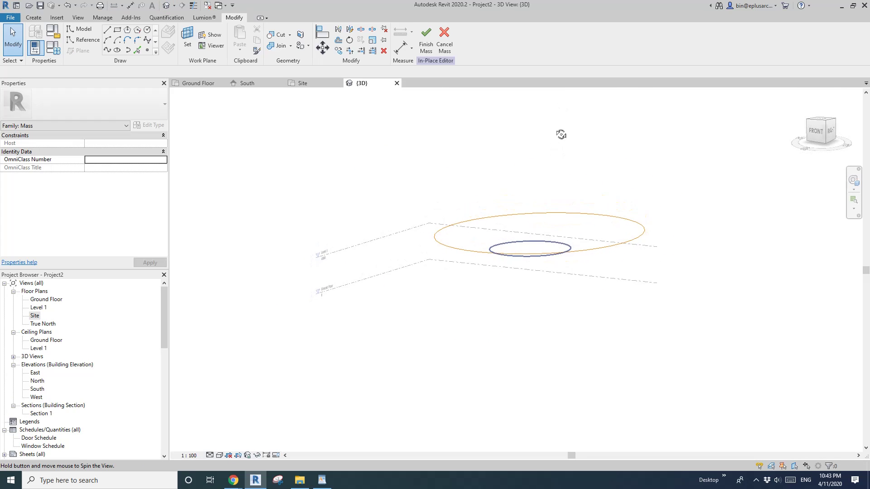
double_click(38, 381)
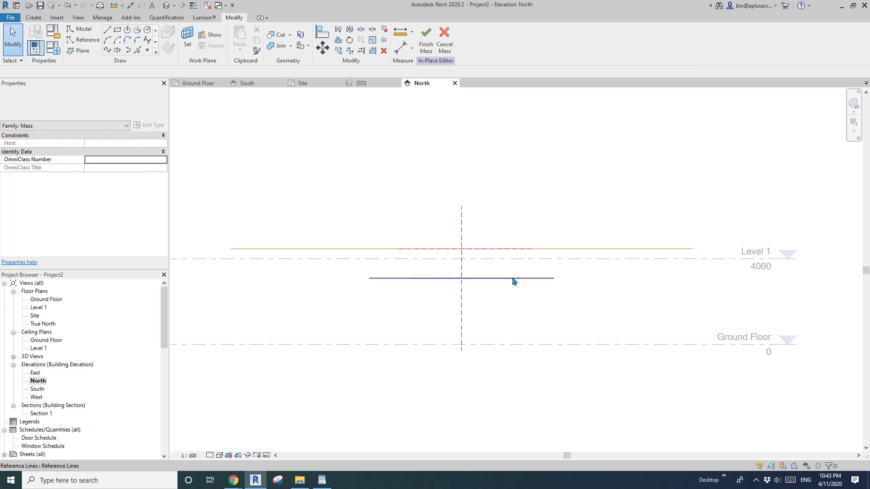
scroll(516, 288, up, 1)
click(520, 279)
scroll(522, 292, down, 2)
click(507, 306)
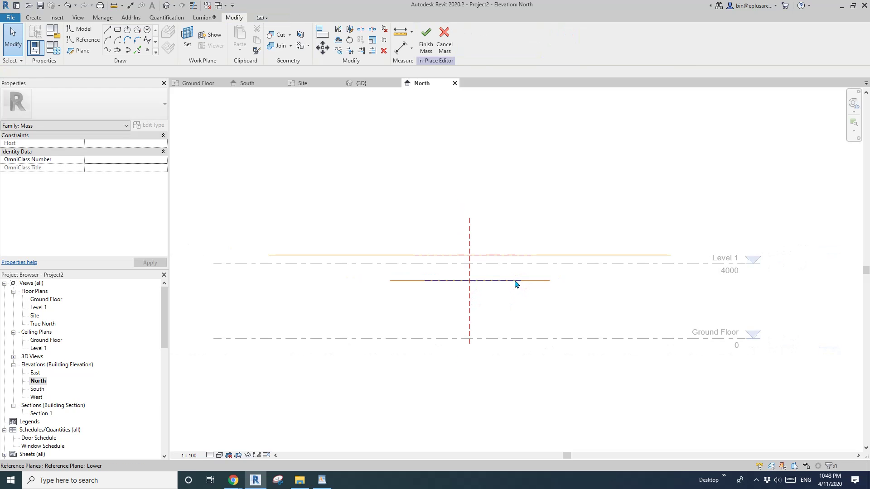
Extend both ends of the Lower reference plane beyond the inner ellipse in the North elevation.
click(516, 282)
drag(548, 284, 599, 281)
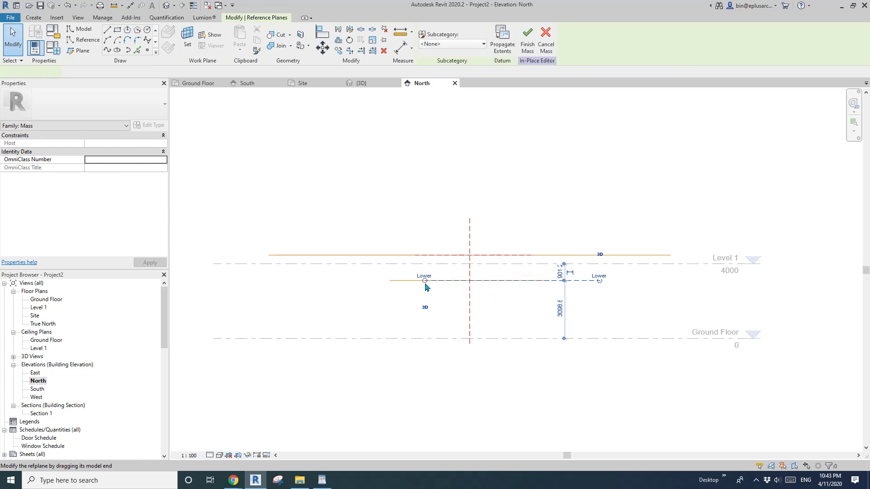
drag(425, 282, 364, 281)
key(Escape)
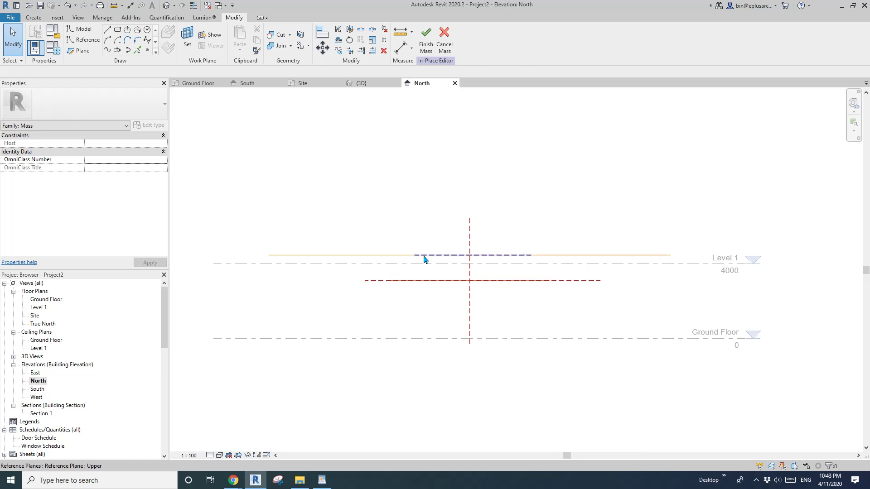
Extend both ends of the Upper reference plane beyond the outer ellipse.
click(480, 255)
drag(714, 261, 702, 257)
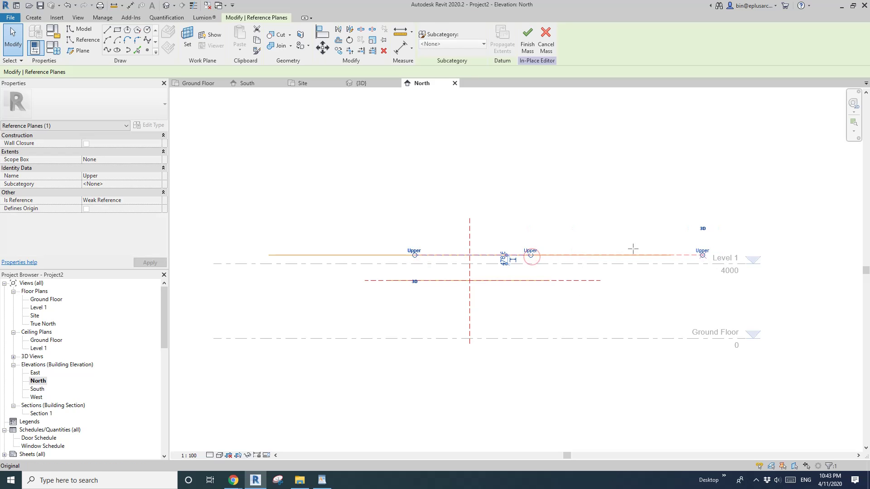
scroll(440, 261, down, 1)
drag(415, 255, 264, 256)
click(415, 293)
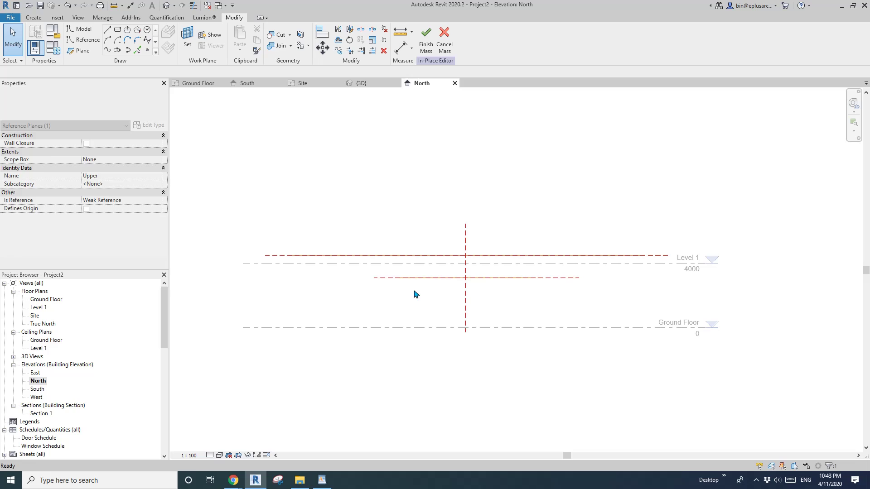
Lengthen the left end of the Lower reference plane a little further past the inner ellipse.
click(381, 280)
drag(372, 278, 351, 287)
key(Escape)
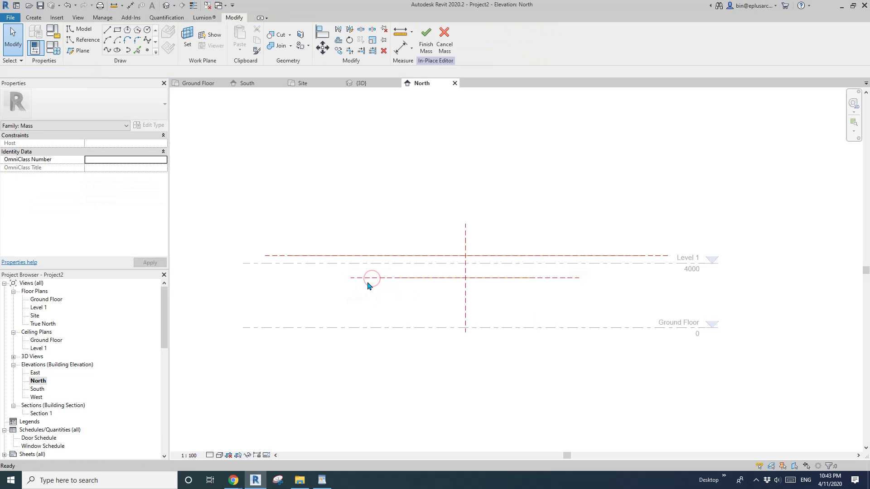
Nudge the Lower reference plane down and back up, and nudge the Upper reference plane slightly upward.
click(369, 278)
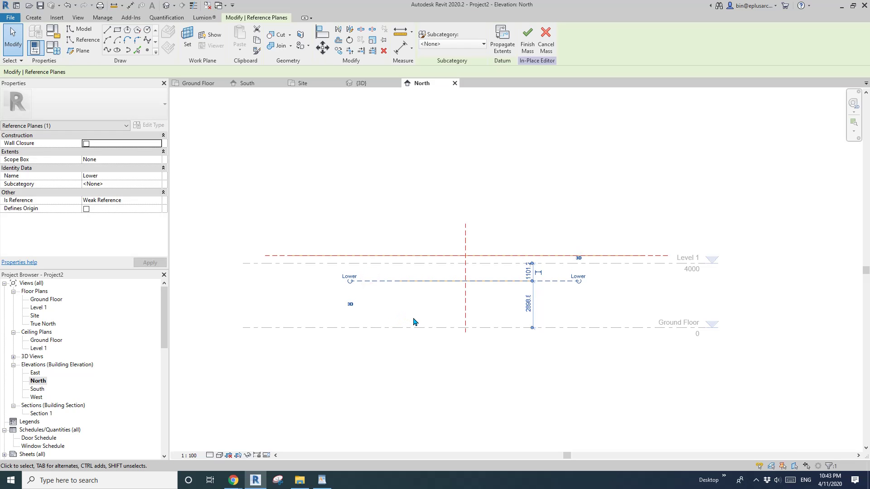
key(Up)
key(Up)
key(Up)
key(Up)
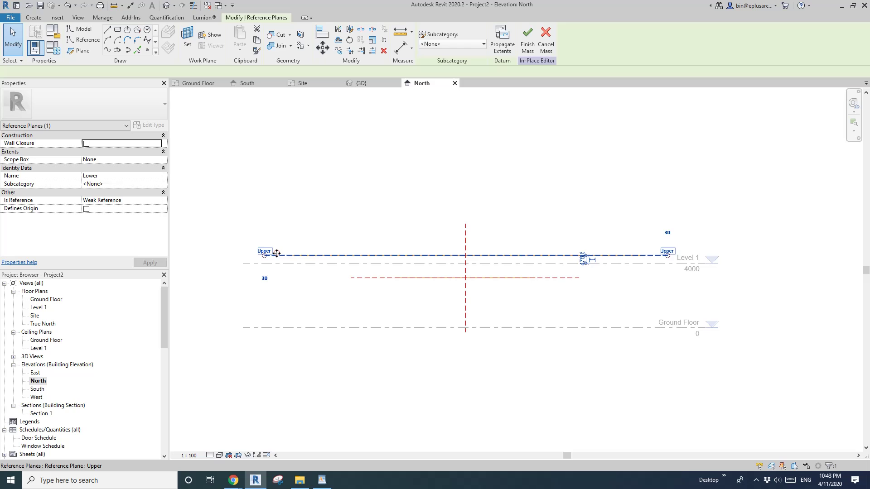
key(Up)
key(Up)
click(413, 215)
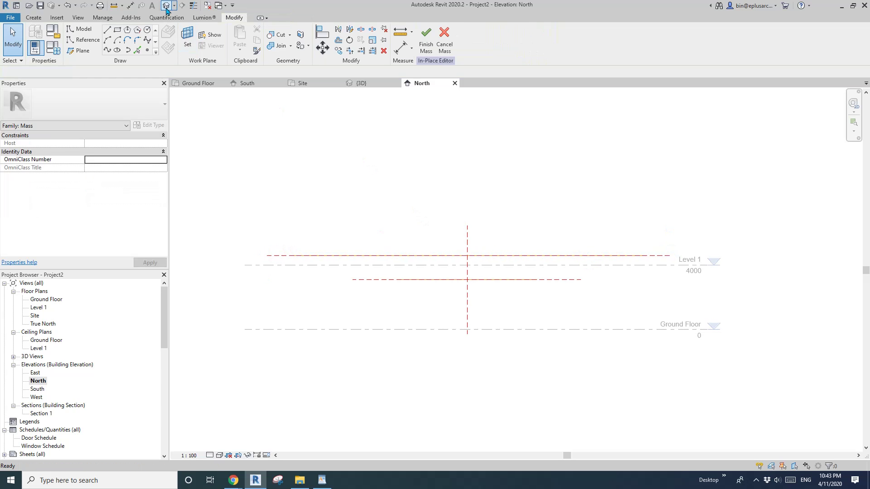
Create a solid form from the inner and outer ellipses in the 3D view and inspect it from several angles.
click(167, 6)
click(573, 244)
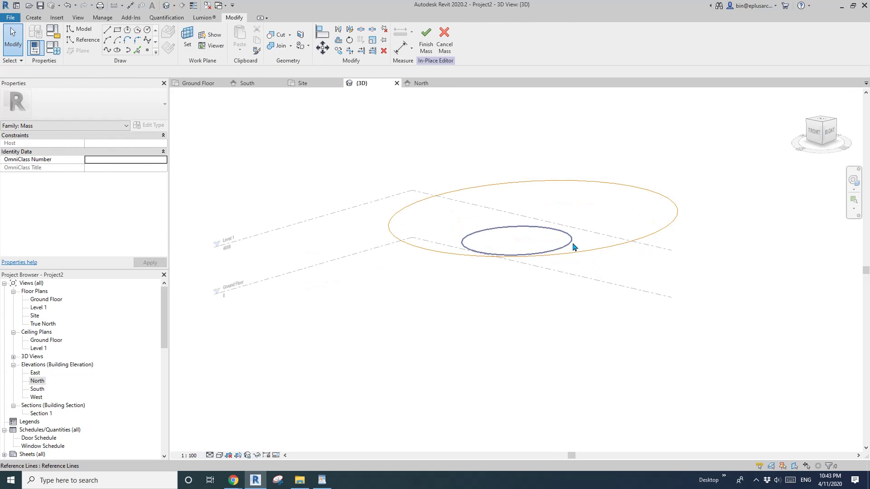
ctrl+click(608, 185)
click(431, 38)
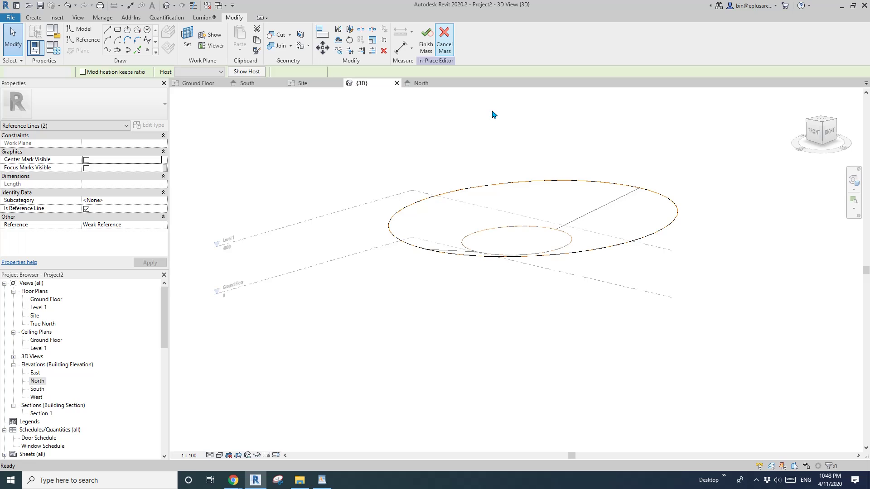
scroll(652, 199, up, 1)
middle_drag(641, 186, 581, 208)
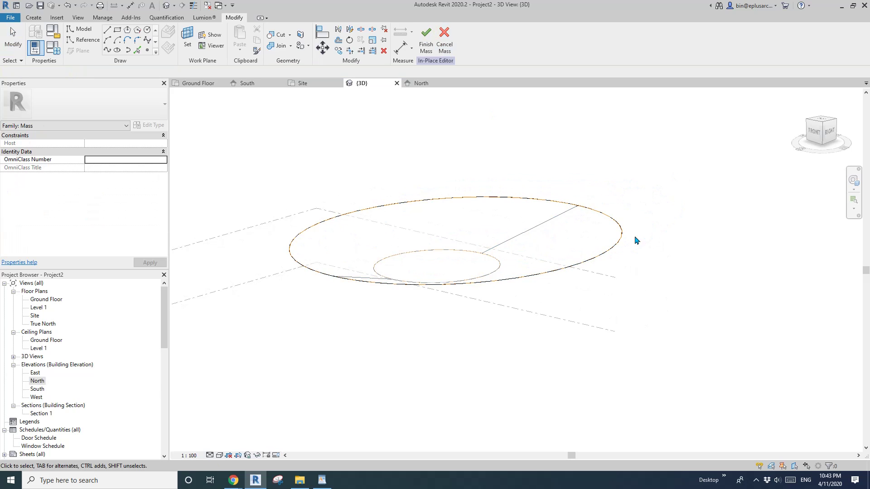
mouse_move(636, 240)
shift+middle_down()
mouse_move(634, 233)
mouse_move(627, 252)
shift+middle_up()
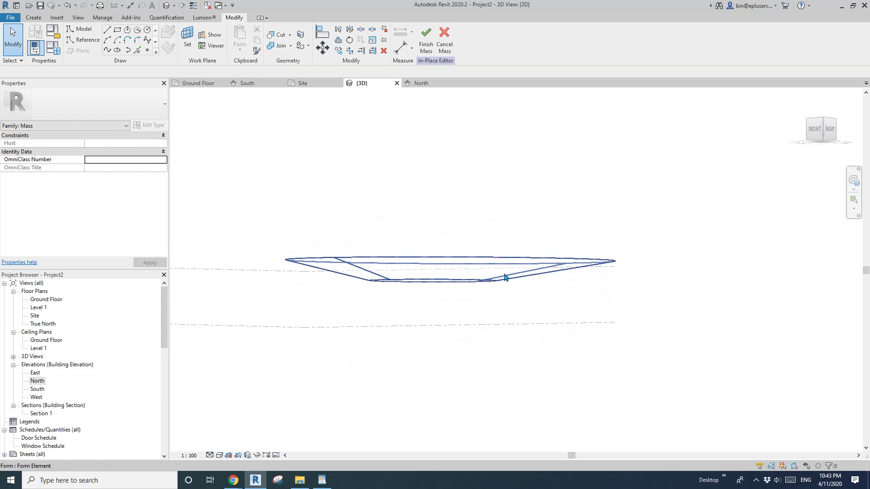
shift+middle_drag(505, 278, 383, 243)
shift+middle_drag(421, 291, 442, 276)
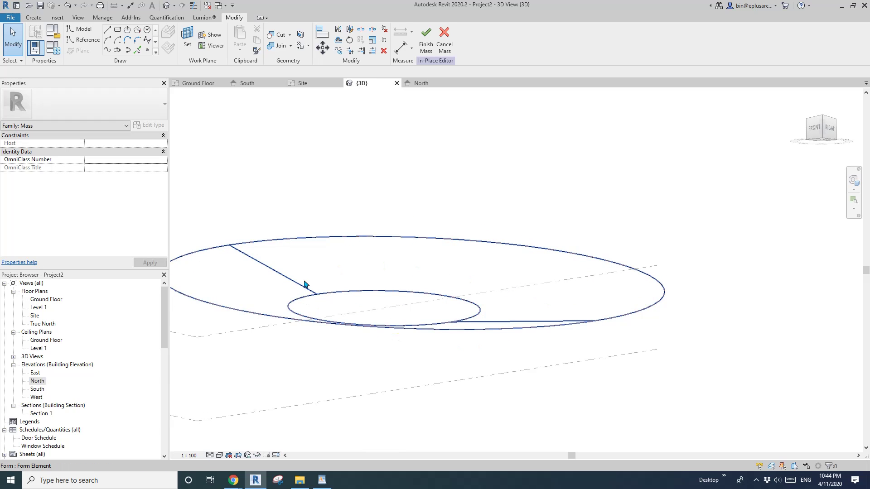
Divide one half of the form's sloped side surface into a UV grid.
click(359, 263)
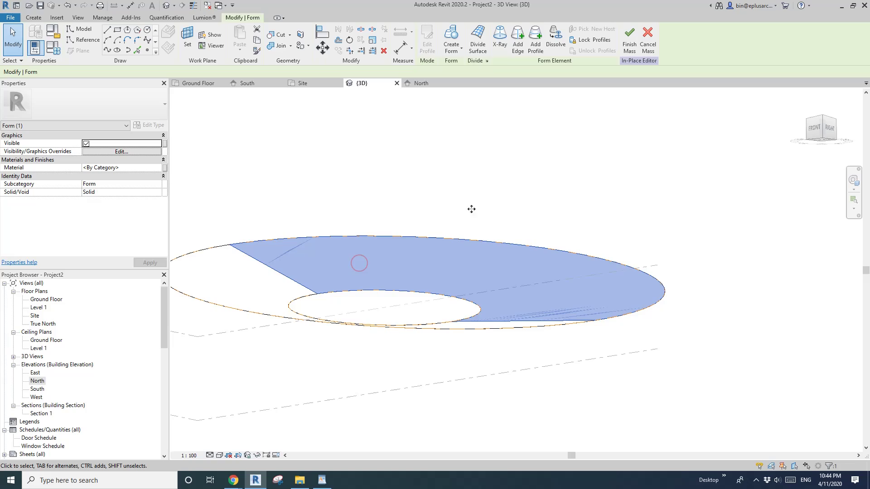
click(478, 44)
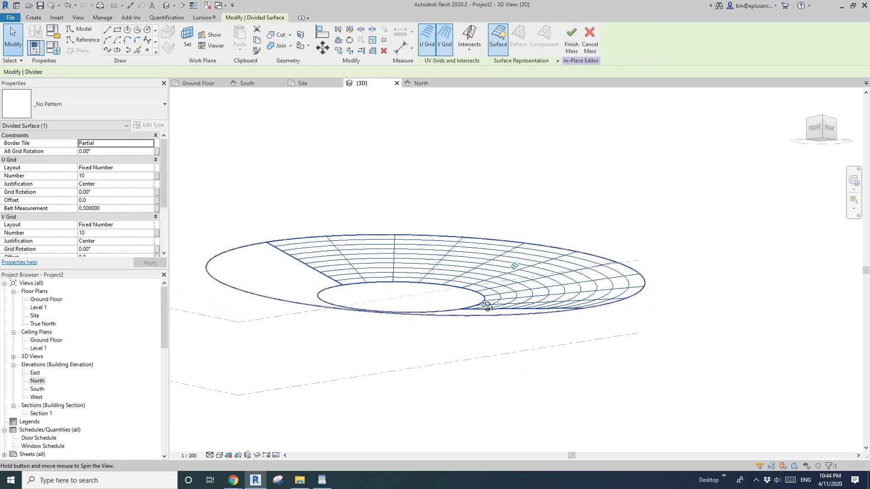
shift+middle_drag(512, 231, 472, 227)
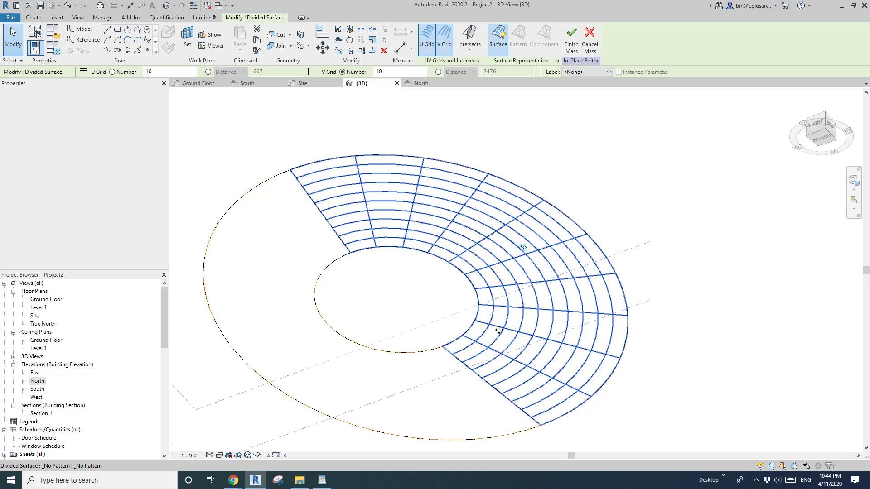
shift+middle_drag(437, 272, 408, 247)
Set the divided surface's V grid number to 15.
click(101, 233)
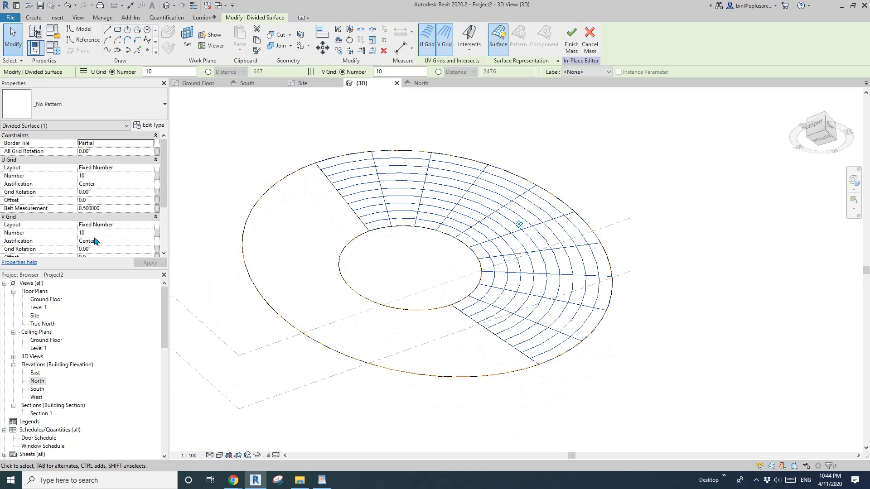
text(15)
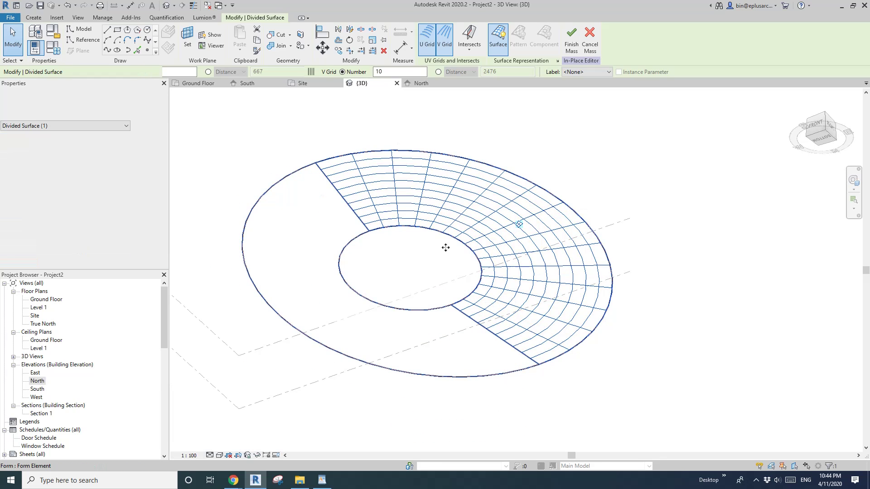
click(560, 250)
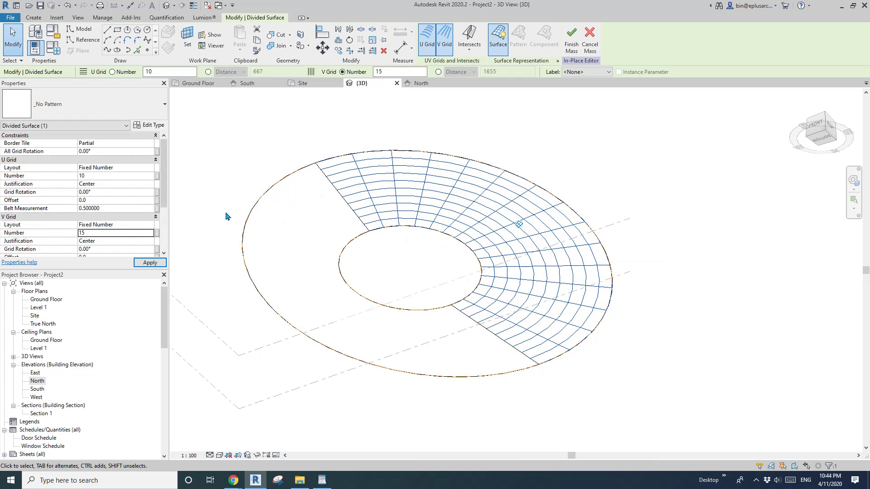
Set the divided surface's V grid number to 10 and its U grid number to 5.
click(108, 234)
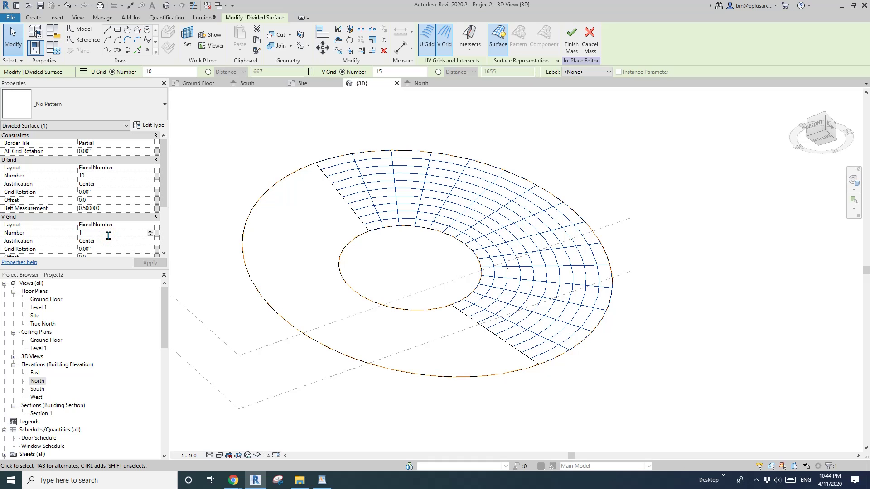
scroll(450, 184, up, 1)
middle_drag(449, 184, 441, 192)
click(108, 178)
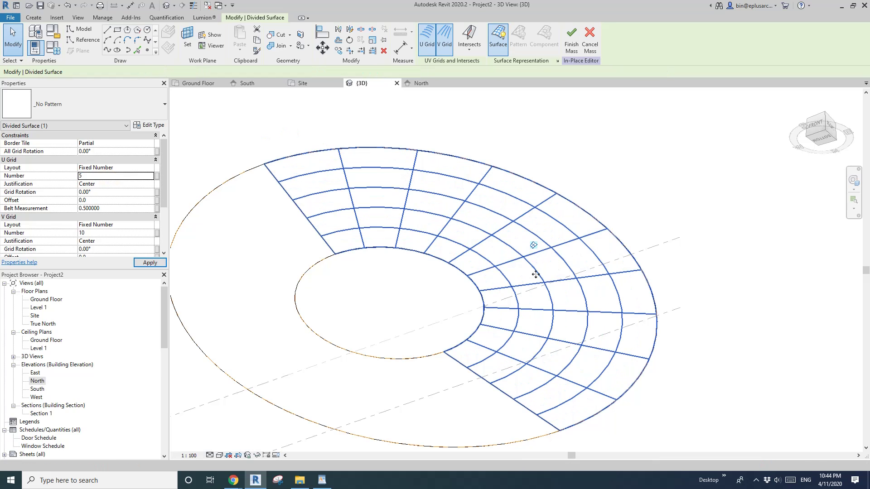
scroll(534, 246, down, 4)
shift+middle_drag(547, 275, 554, 313)
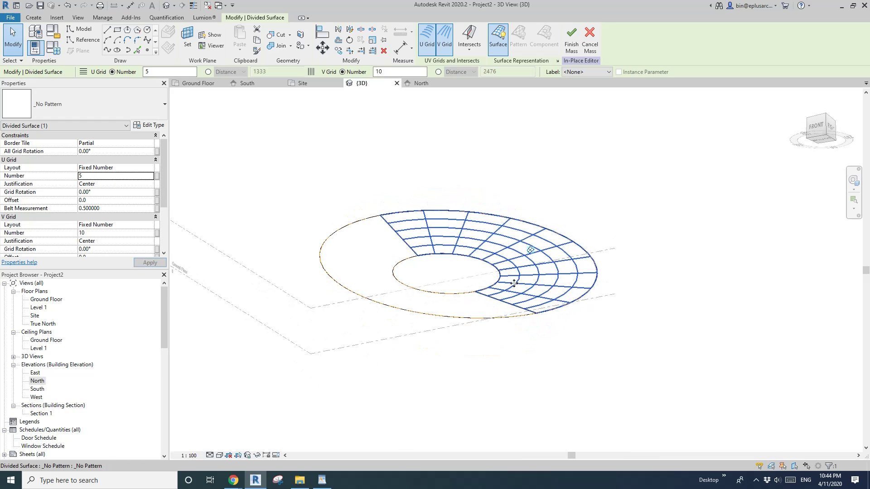
scroll(512, 280, up, 2)
Examine the divided and undivided halves of the roof form's sloped surface, selecting each for comparison.
key(Escape)
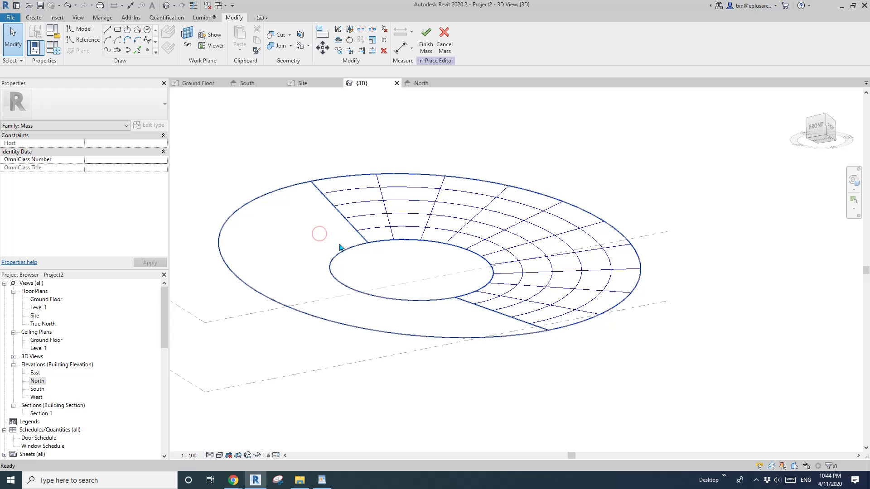
click(335, 241)
scroll(390, 259, down, 1)
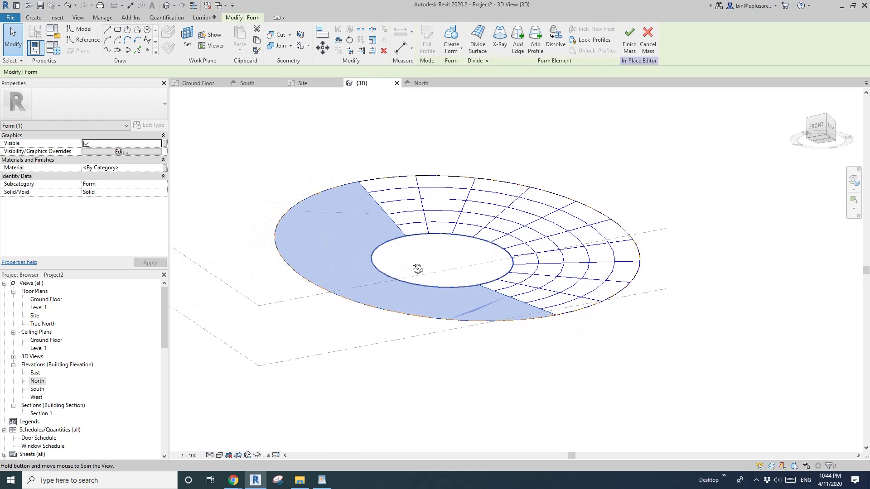
shift+middle_drag(417, 269, 417, 267)
middle_drag(336, 219, 330, 229)
middle_drag(426, 248, 425, 247)
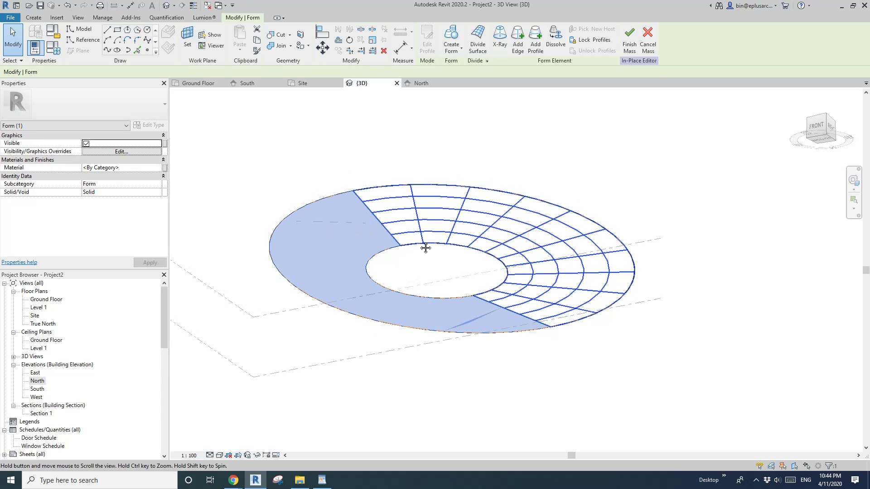
click(288, 203)
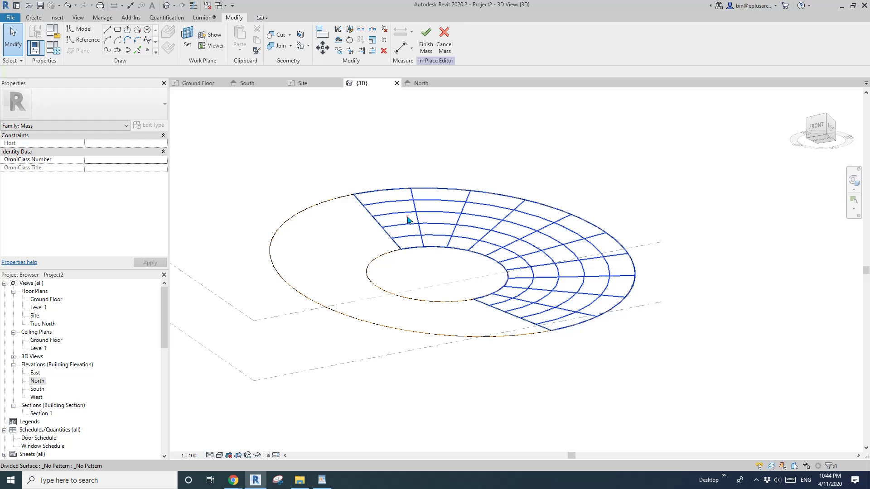
click(408, 220)
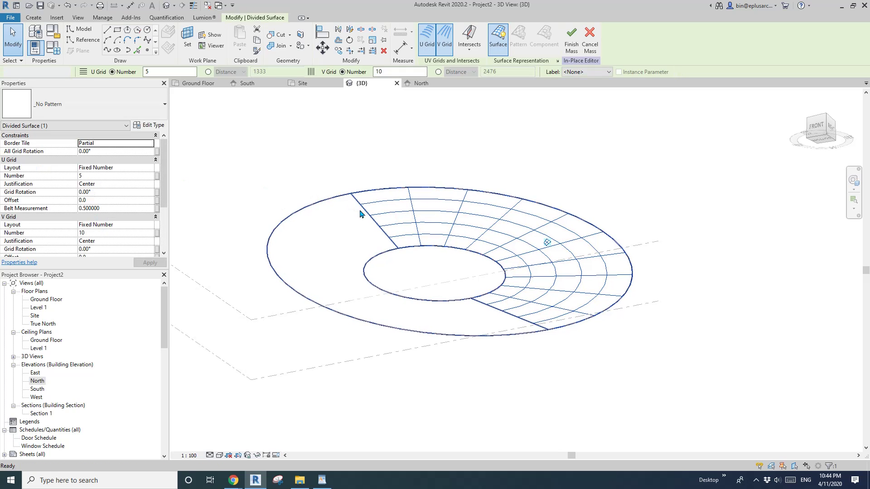
click(346, 235)
click(353, 236)
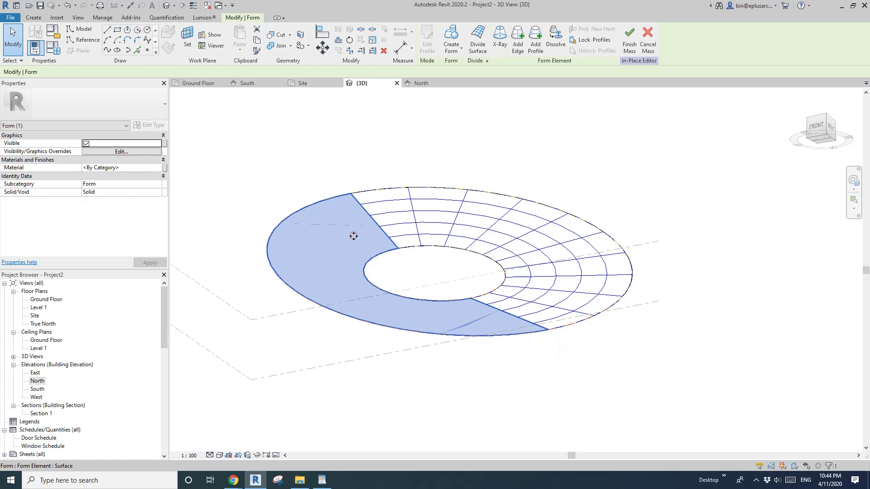
scroll(430, 244, up, 1)
mouse_move(433, 244)
middle_down()
mouse_move(463, 246)
mouse_move(419, 240)
middle_up()
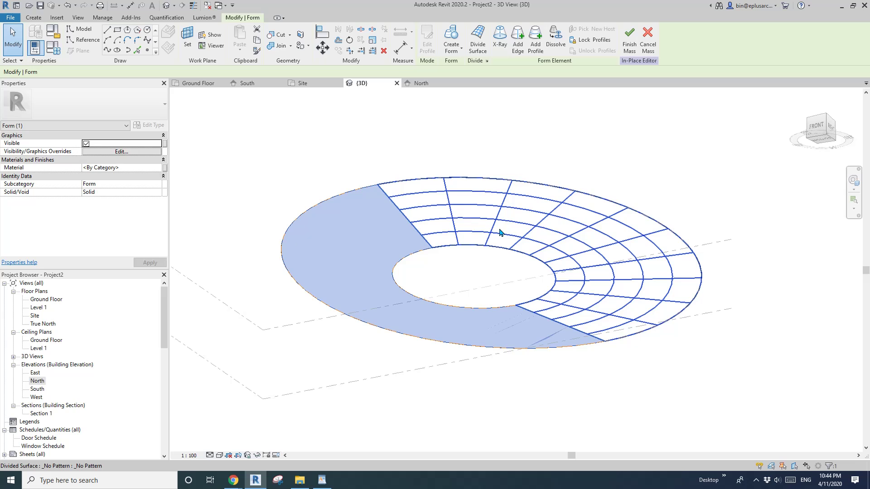
scroll(472, 229, up, 1)
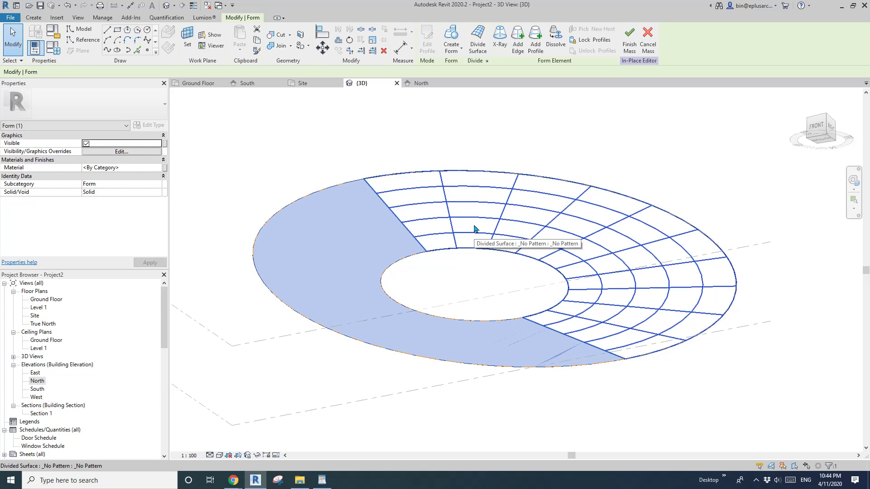
middle_drag(474, 228, 458, 225)
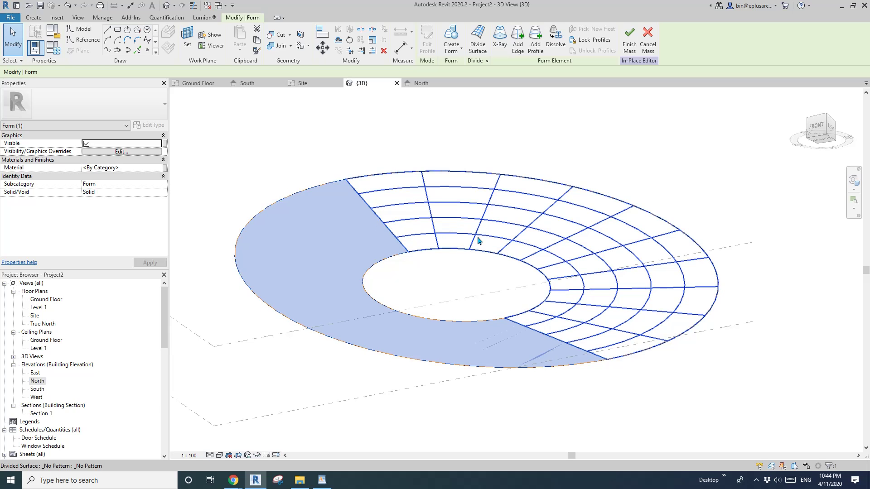
middle_drag(455, 236, 450, 235)
Divide the remaining half of the sloped side surface into a UV grid and set its U grid number to 5.
key(Escape)
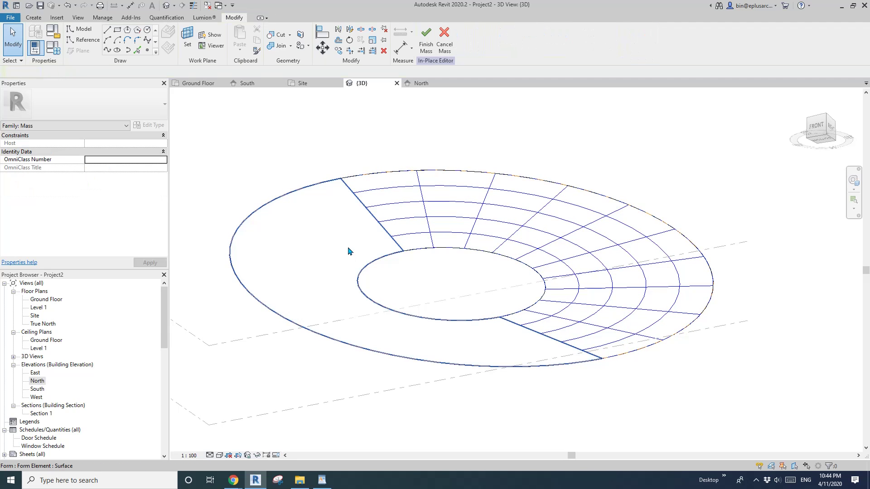
click(348, 250)
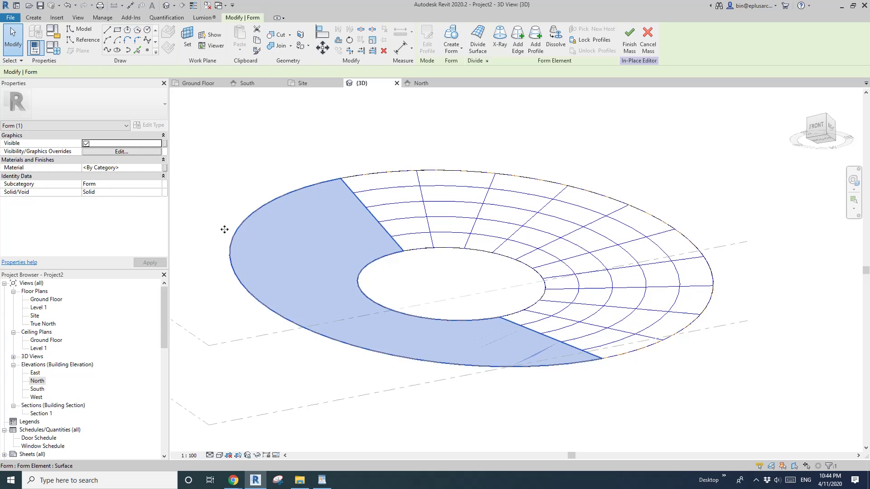
click(484, 40)
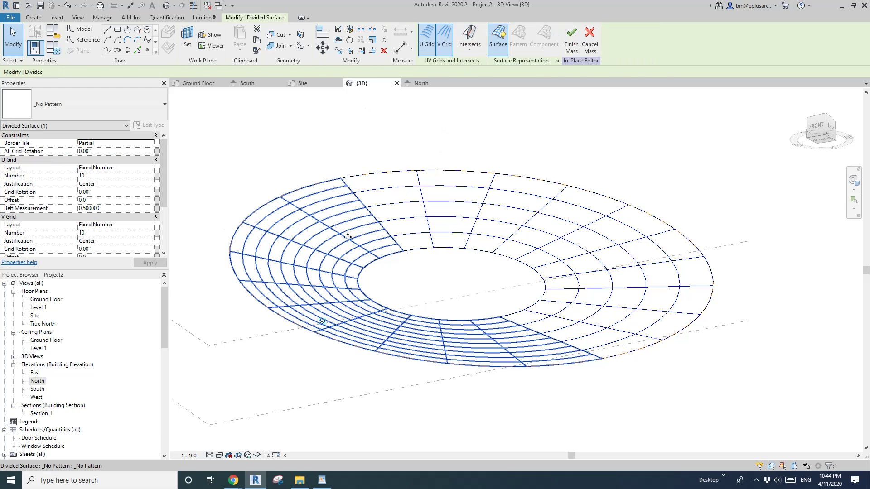
click(106, 176)
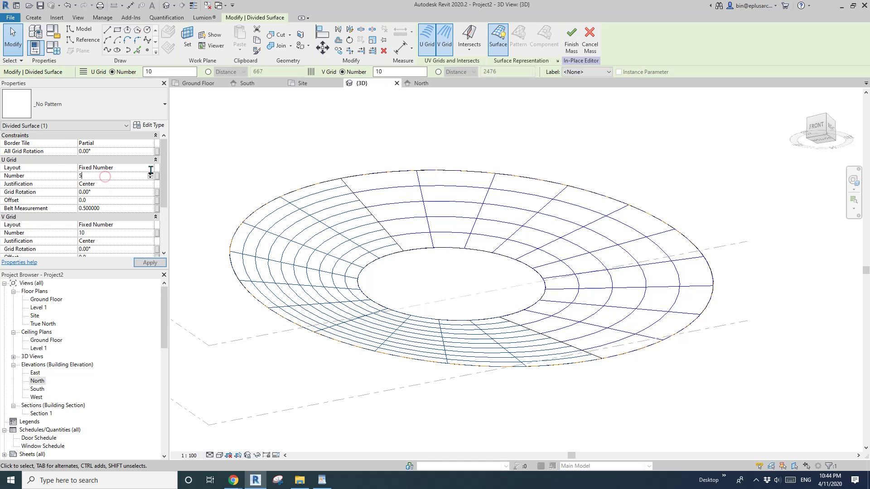
shift+middle_drag(460, 271, 355, 429)
key(Escape)
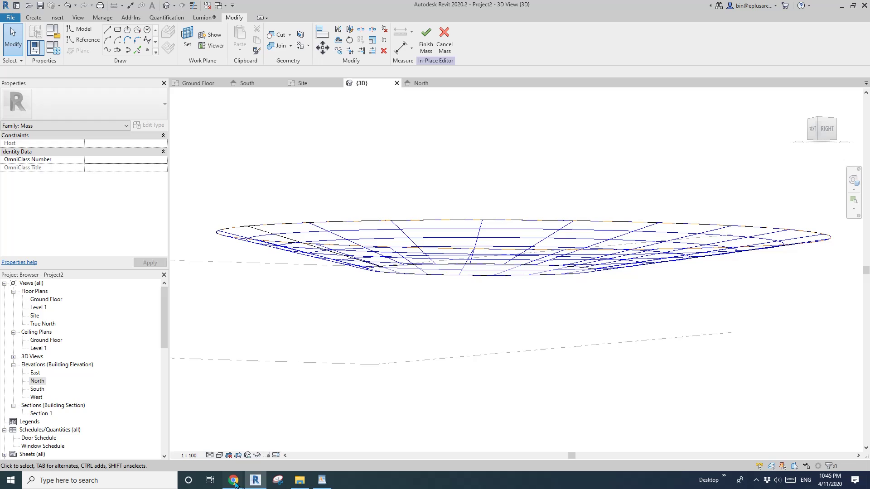
Switch to the ArchDaily pavilion photo in Chrome, snip part of the roof with Snipping Tool and outline one trapezoidal panel.
click(272, 437)
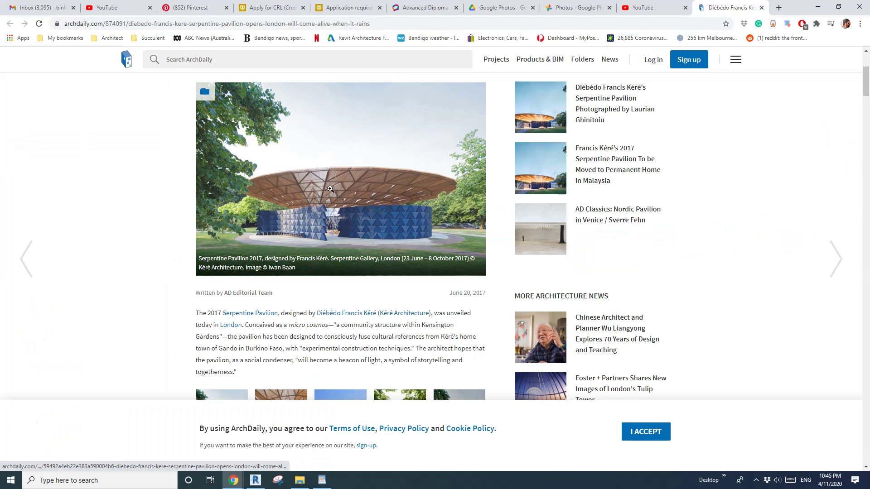
click(277, 479)
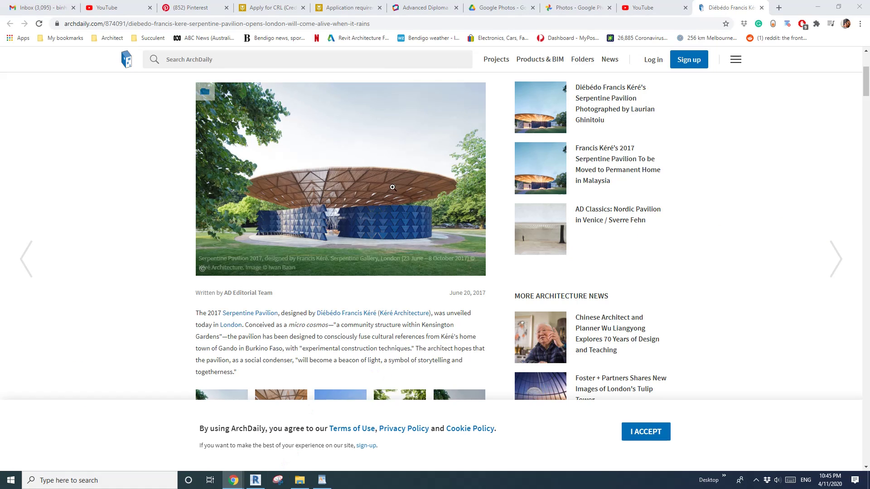
click(206, 234)
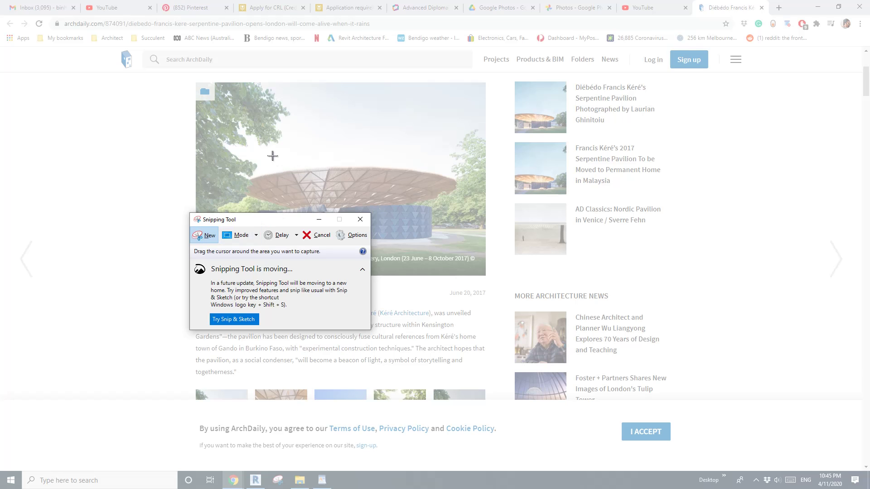
drag(273, 156, 355, 191)
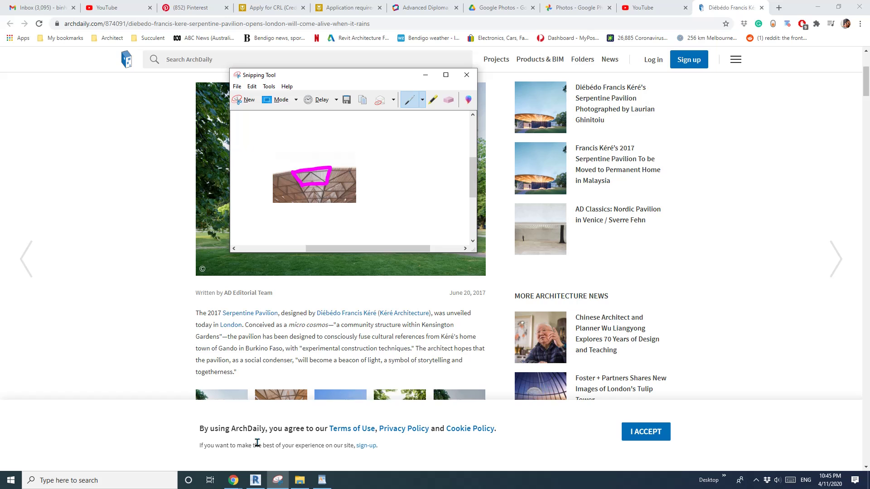
Switch back to Revit and create a new family from the Metric Curtain Panel Pattern Based.rft template.
click(255, 479)
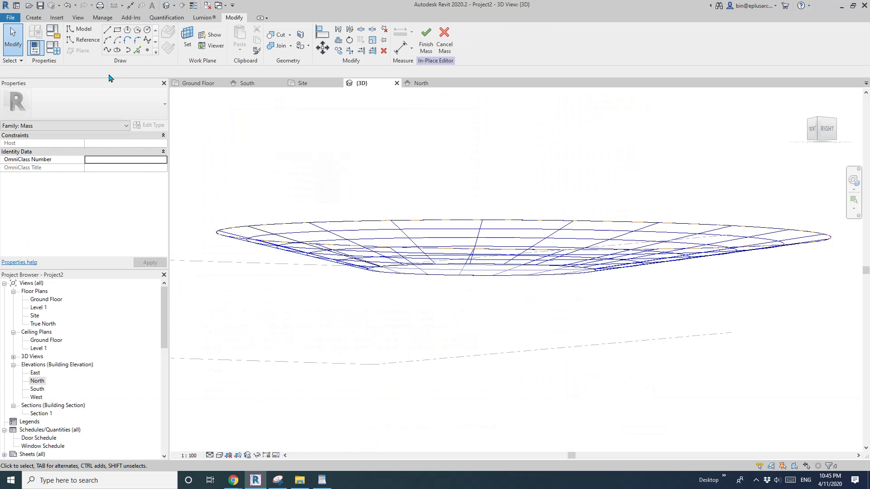
click(11, 19)
mouse_move(53, 54)
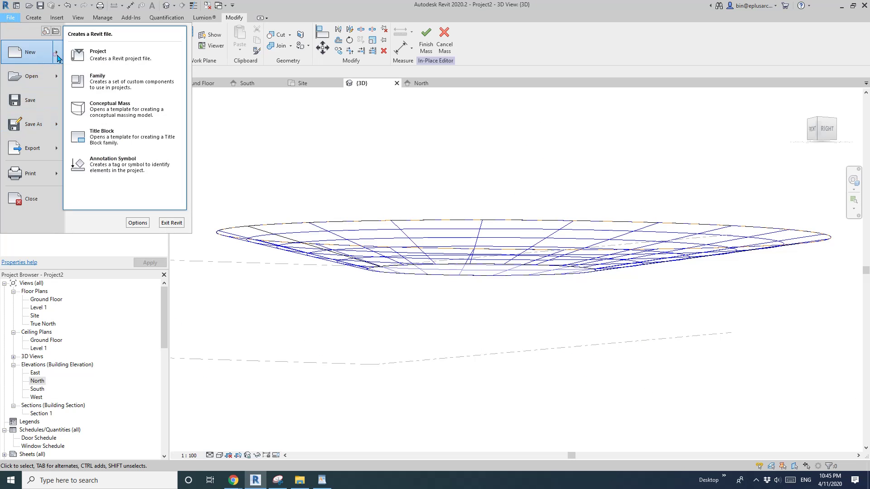
click(122, 86)
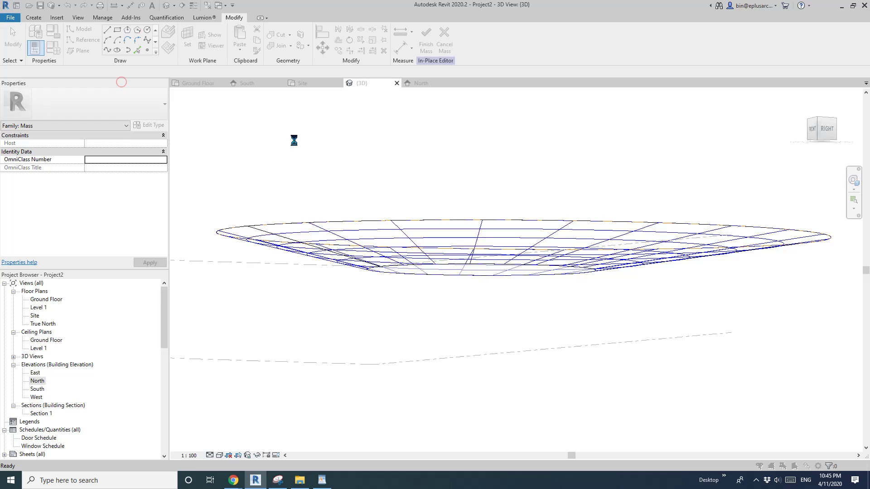
click(405, 222)
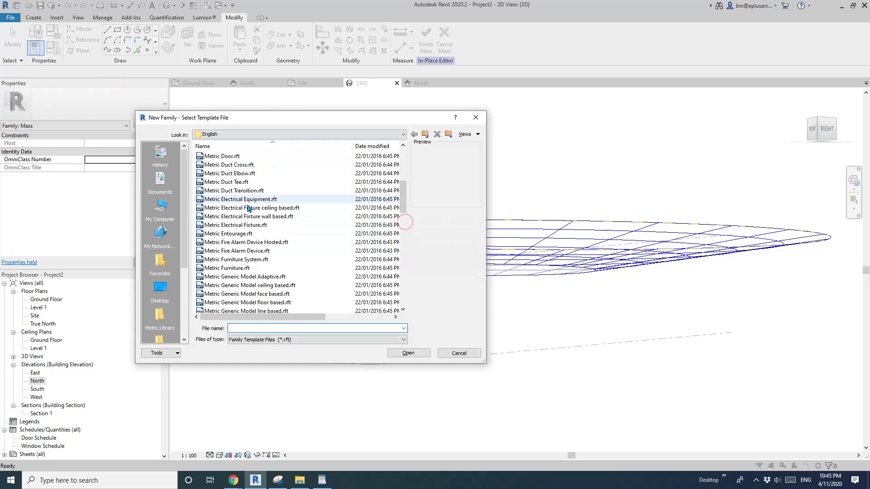
scroll(273, 289, down, 2)
scroll(273, 289, up, 6)
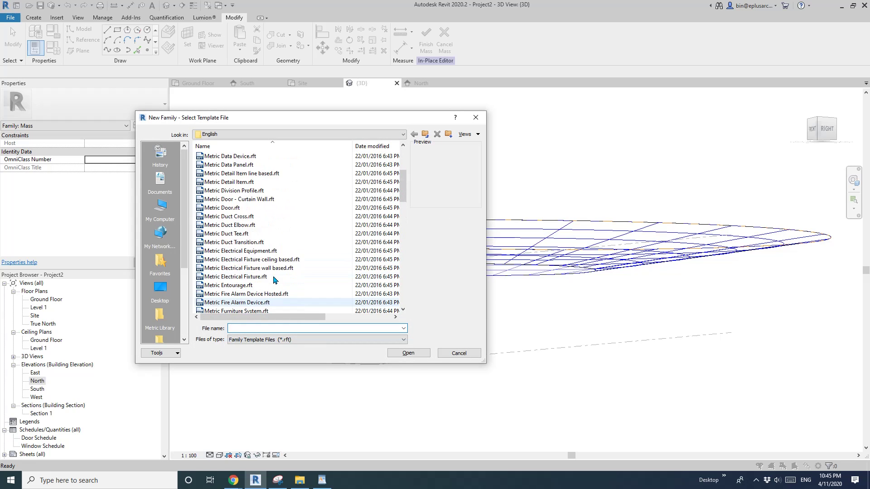
click(256, 181)
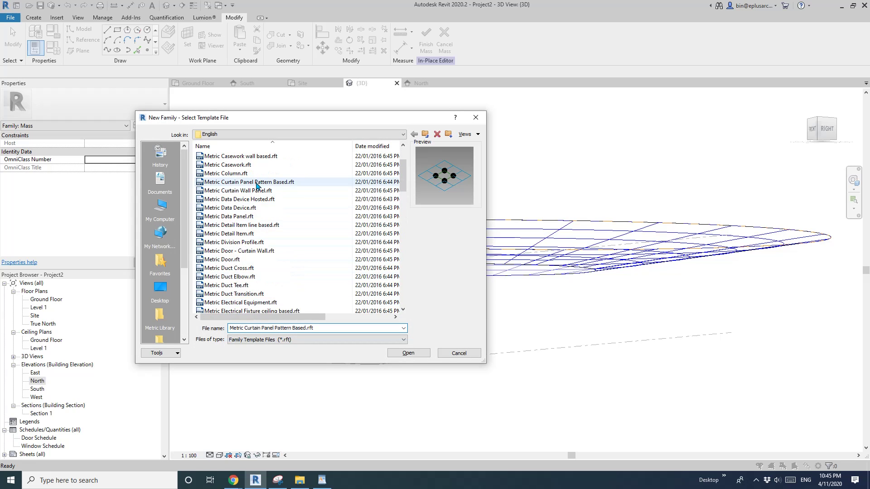
click(408, 354)
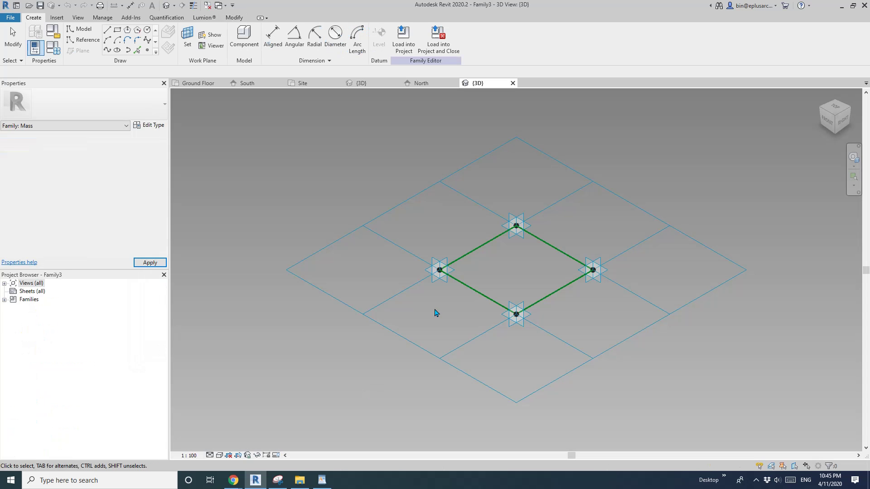
Place a reference point at the midpoint of the panel frame's upper-right reference line.
middle_drag(460, 303, 379, 300)
scroll(465, 291, up, 2)
middle_drag(465, 291, 461, 299)
middle_drag(384, 297, 384, 297)
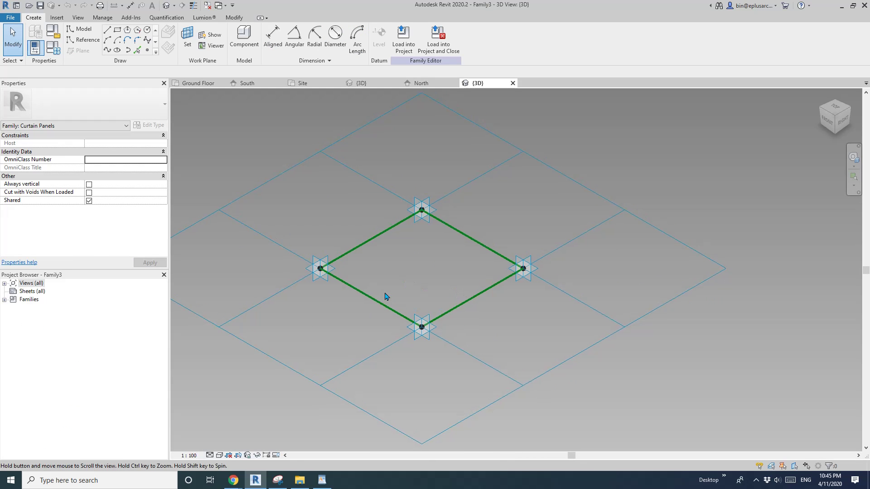
scroll(403, 295, up, 1)
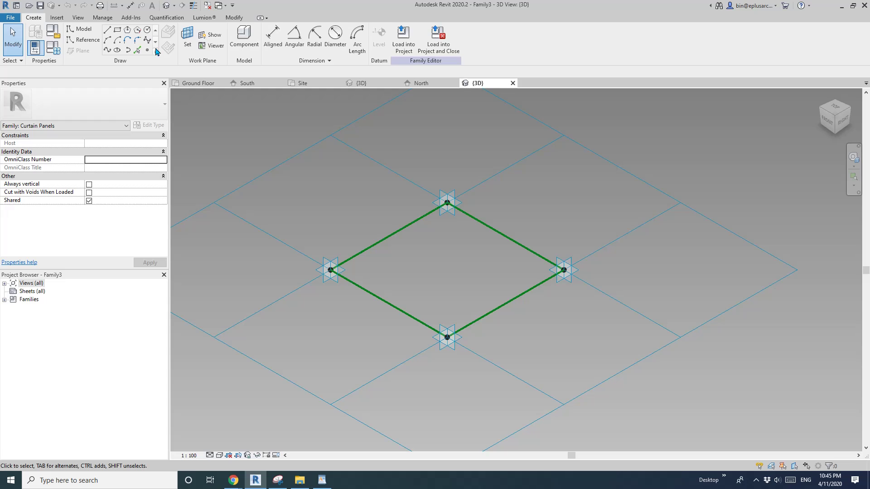
click(149, 50)
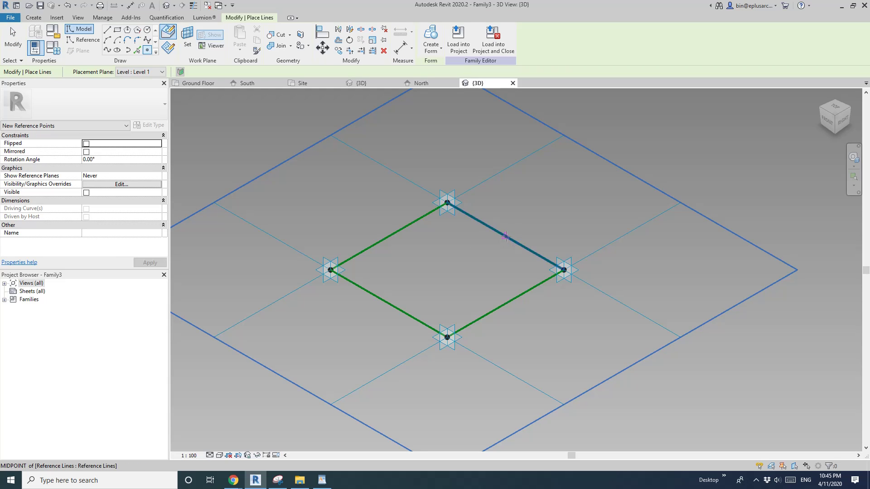
key(Escape)
Connect the frame's left adaptive point to the midpoint reference point with a spline through points and make it a reference line.
click(330, 270)
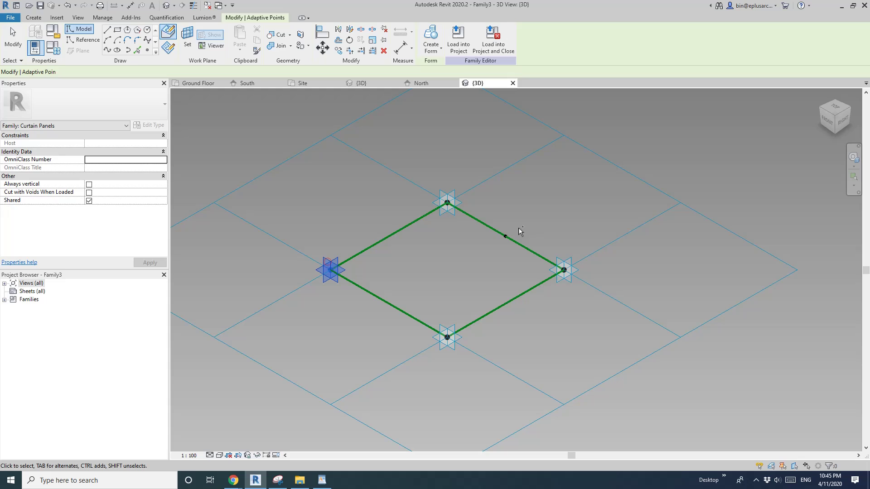
ctrl+drag(500, 218, 518, 251)
click(109, 53)
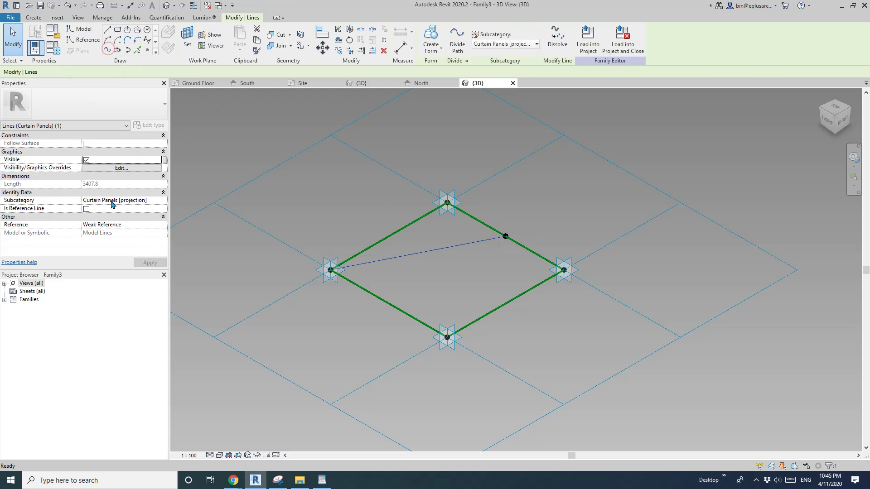
click(86, 208)
click(417, 258)
Connect the frame's bottom adaptive point to the midpoint reference point with a spline through points and make it a reference line.
click(447, 337)
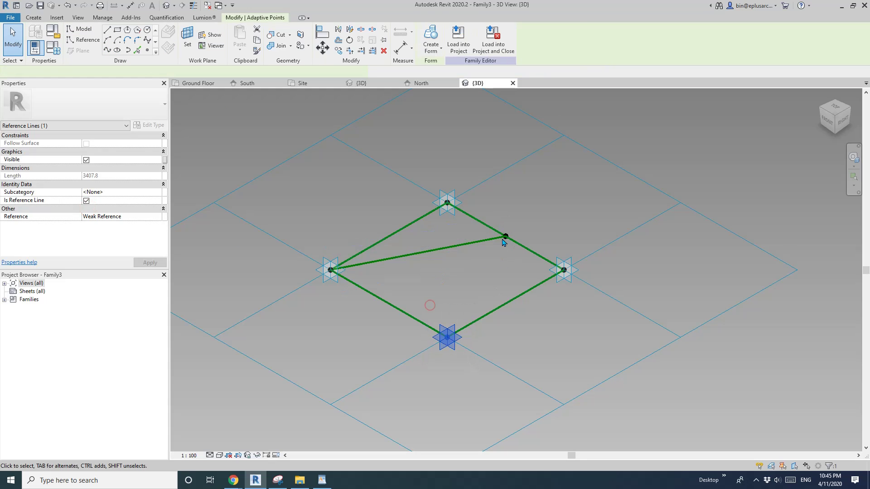
ctrl+drag(520, 257, 521, 258)
click(107, 53)
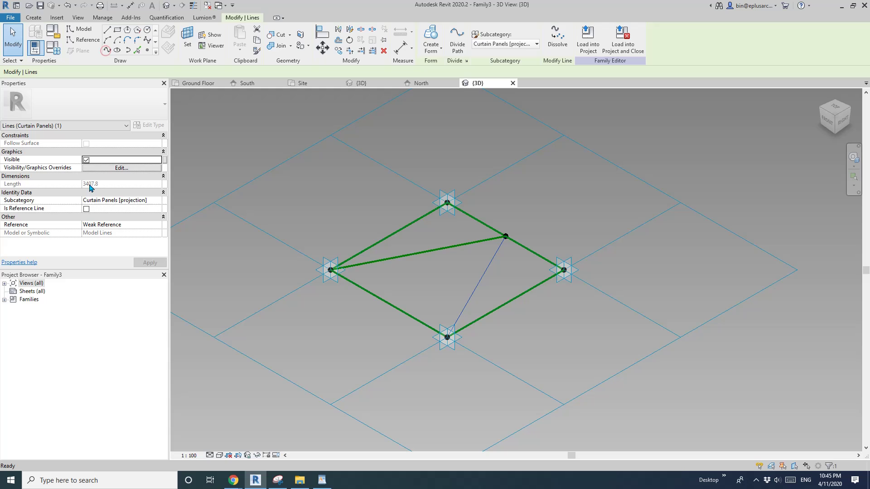
click(86, 208)
click(483, 256)
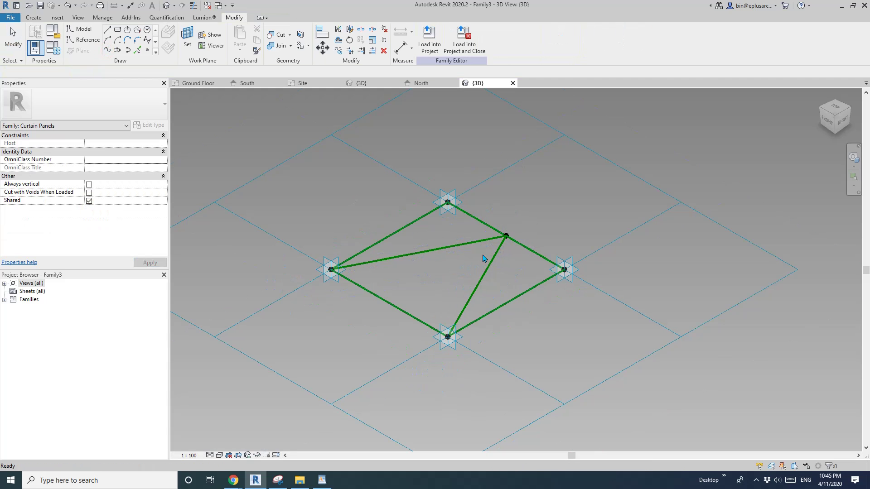
shift+middle_drag(483, 257, 340, 269)
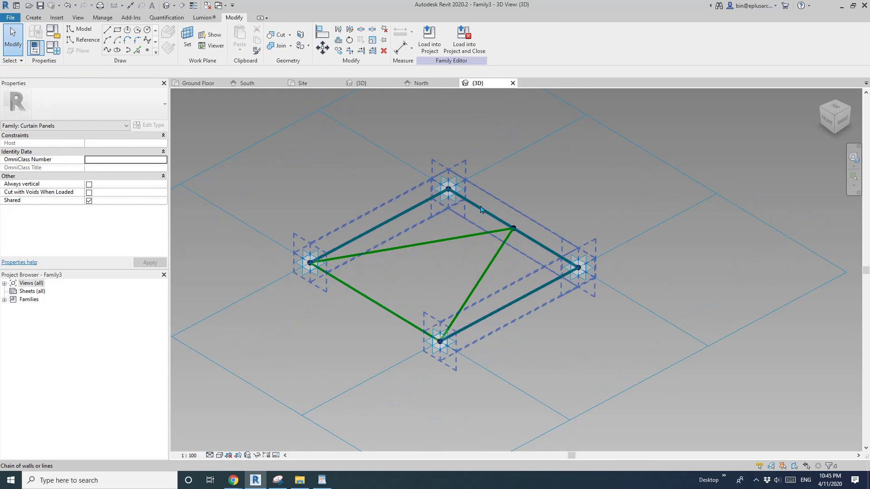
scroll(399, 231, up, 2)
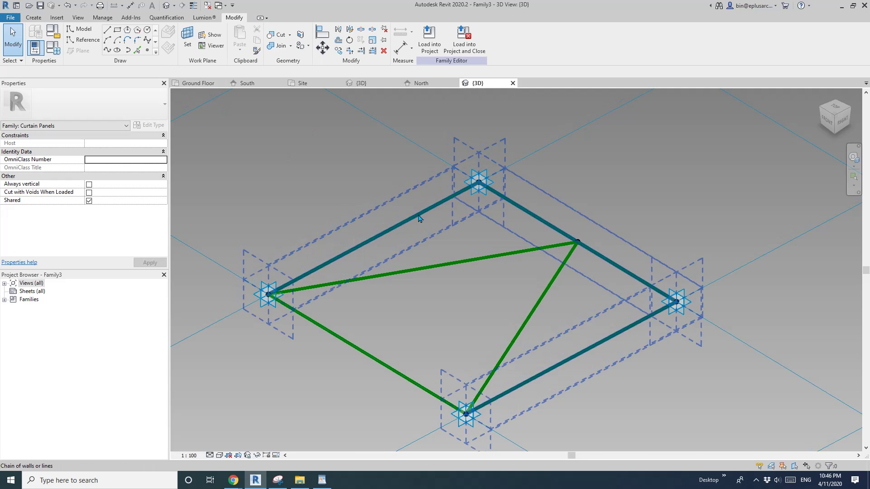
Place reference points on the frame's upper-left reference line and on the diagonal from the left adaptive point to the midpoint.
scroll(423, 199, up, 1)
click(148, 50)
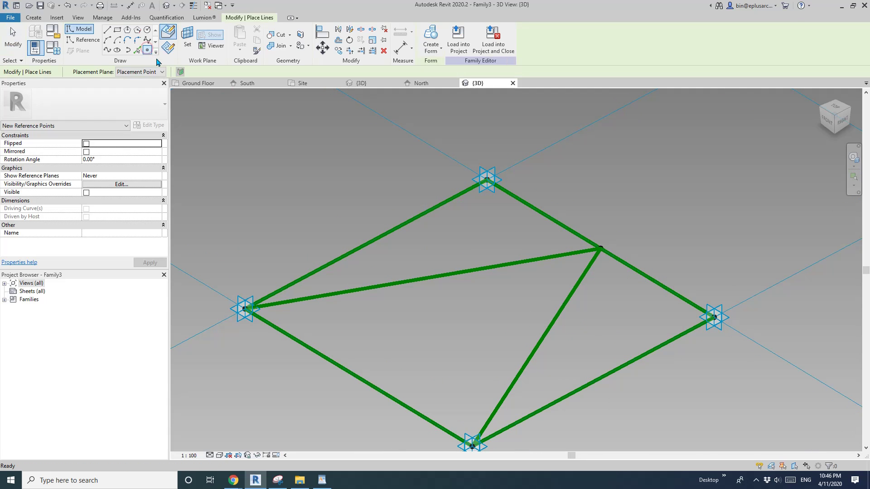
click(168, 33)
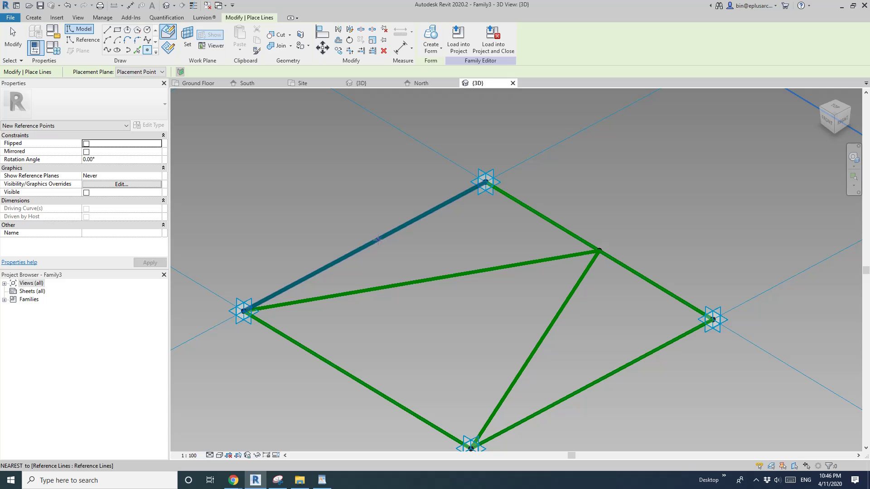
click(413, 220)
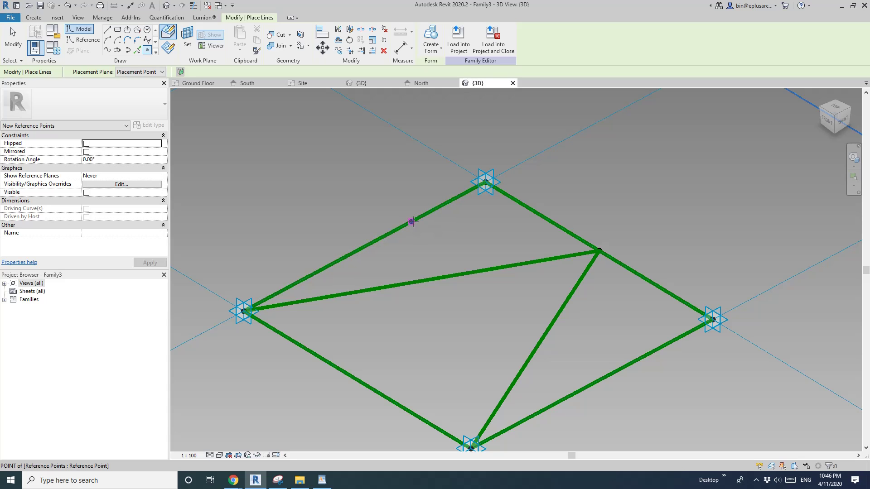
scroll(421, 199, down, 2)
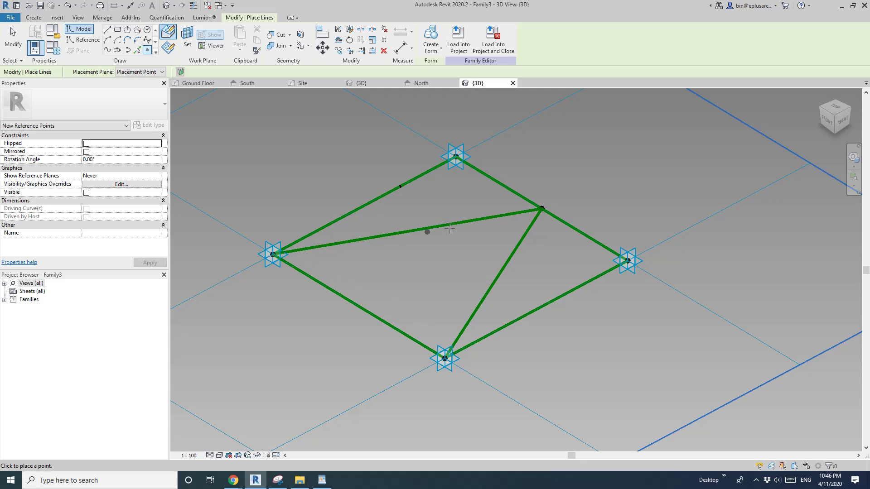
scroll(444, 234, up, 1)
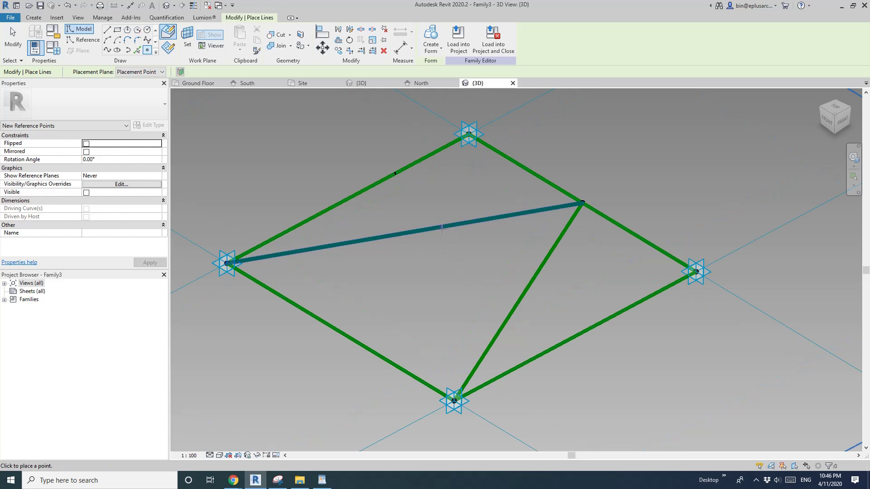
click(443, 227)
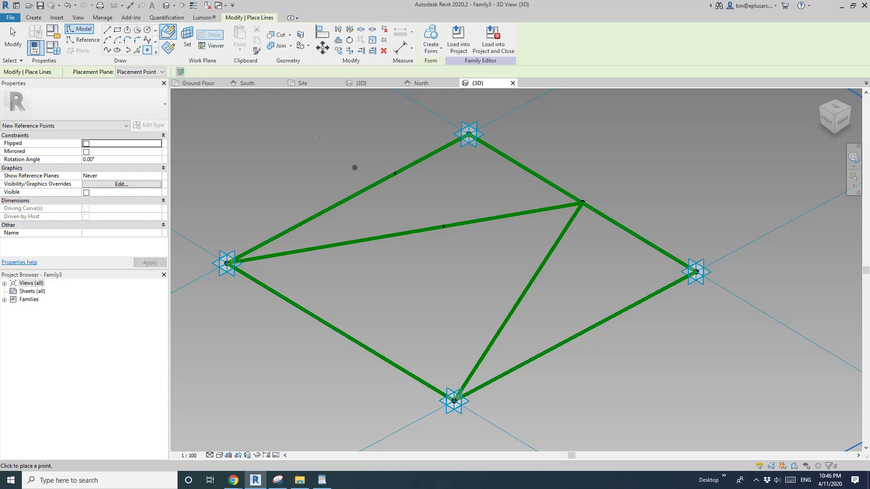
Draw a rectangular reference-line profile about 60 by 100 mm on the work plane of the upper-left line's reference point.
click(83, 42)
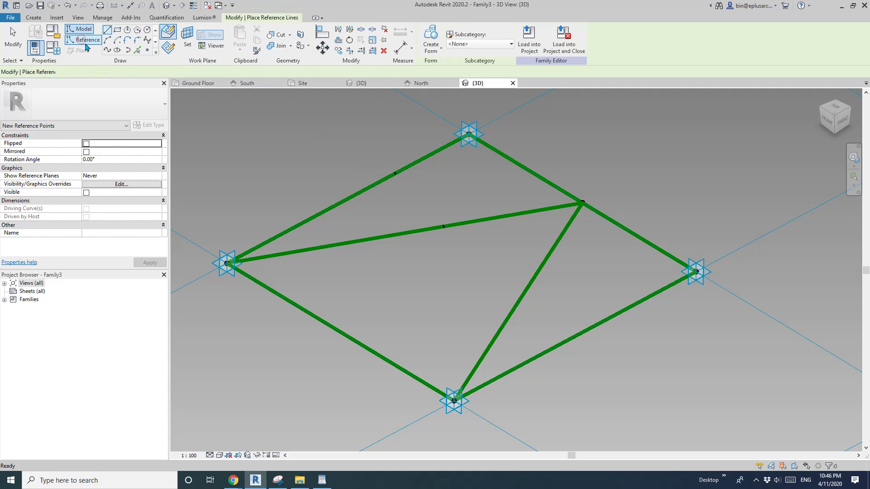
click(118, 32)
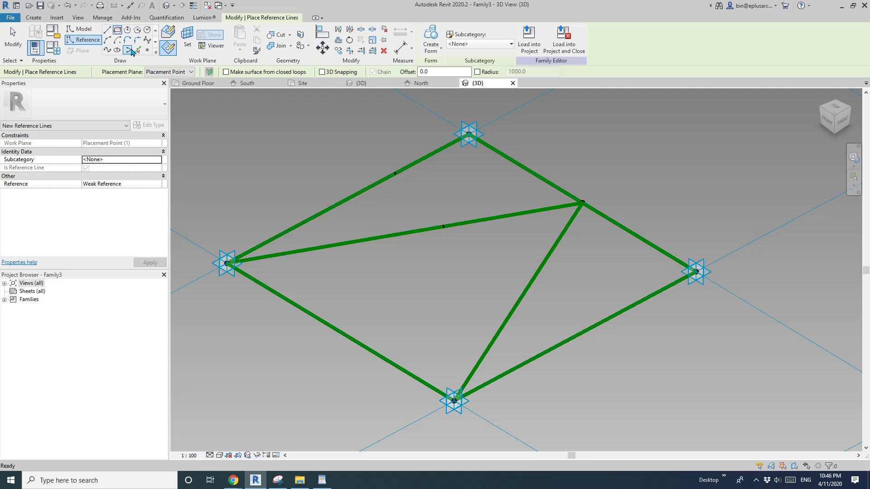
click(180, 49)
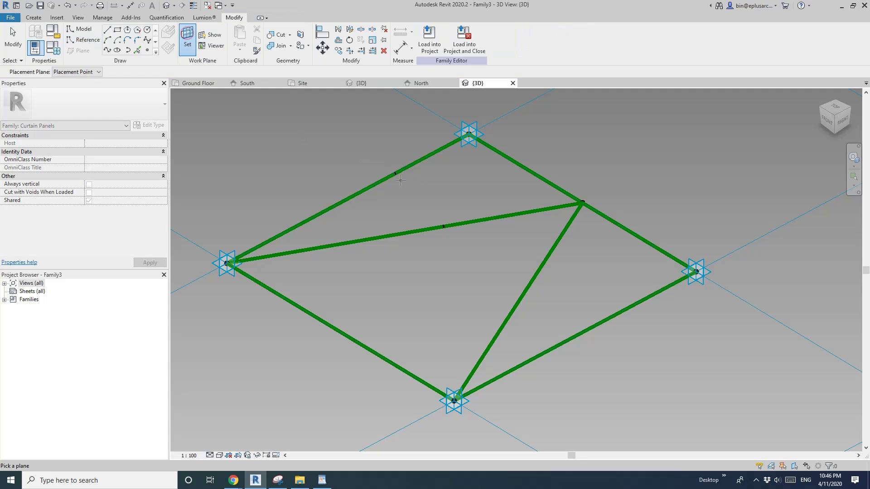
click(398, 205)
shift+middle_drag(398, 206, 431, 190)
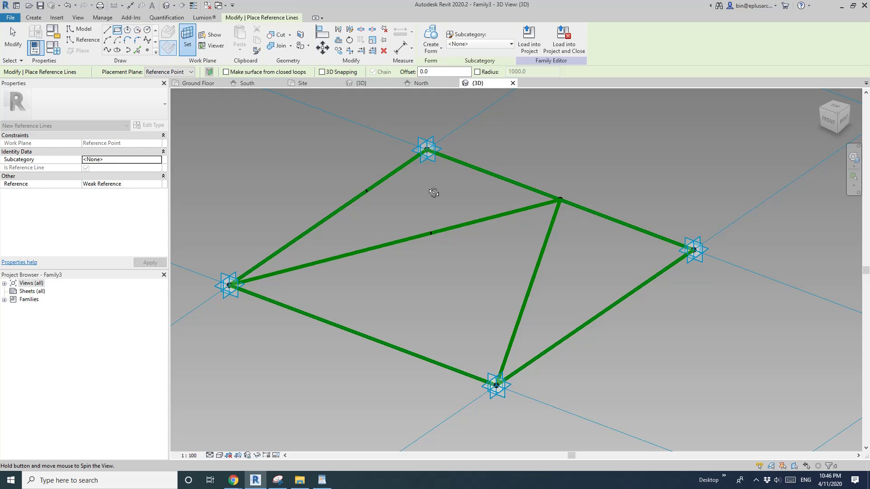
scroll(365, 195, up, 3)
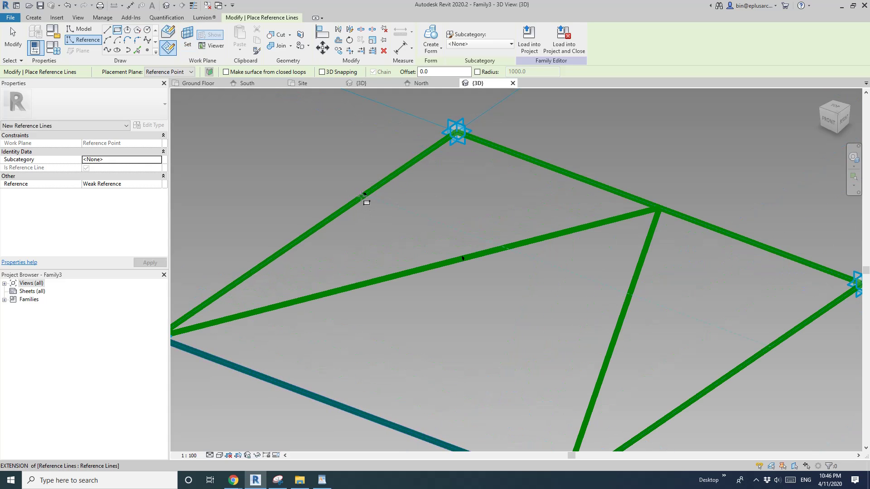
scroll(360, 189, up, 2)
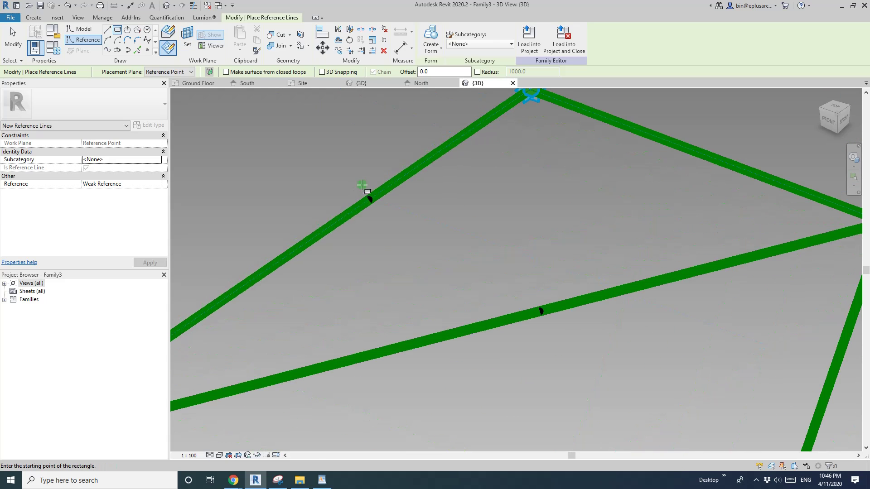
mouse_move(382, 219)
shift+middle_down()
mouse_move(398, 229)
mouse_move(388, 213)
shift+middle_up()
scroll(388, 212, up, 1)
key(Escape)
Check the width and height of the rectangular profile on the upper-left frame line.
click(375, 203)
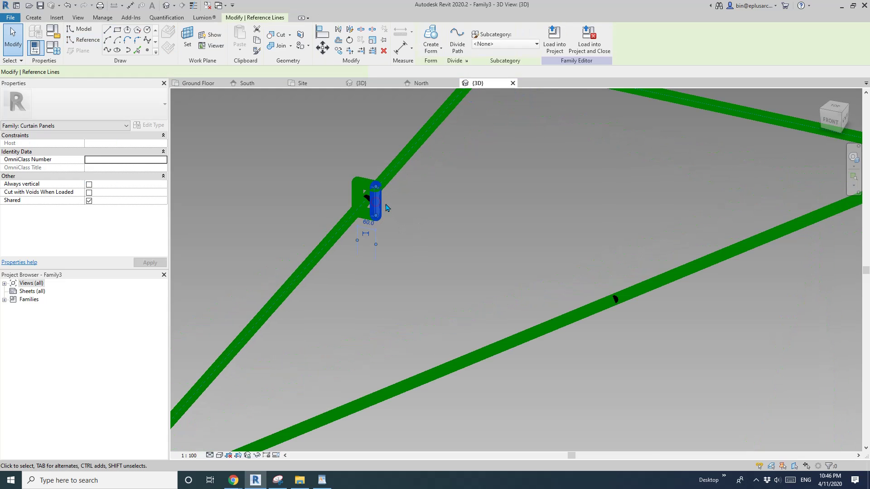
scroll(369, 224, up, 2)
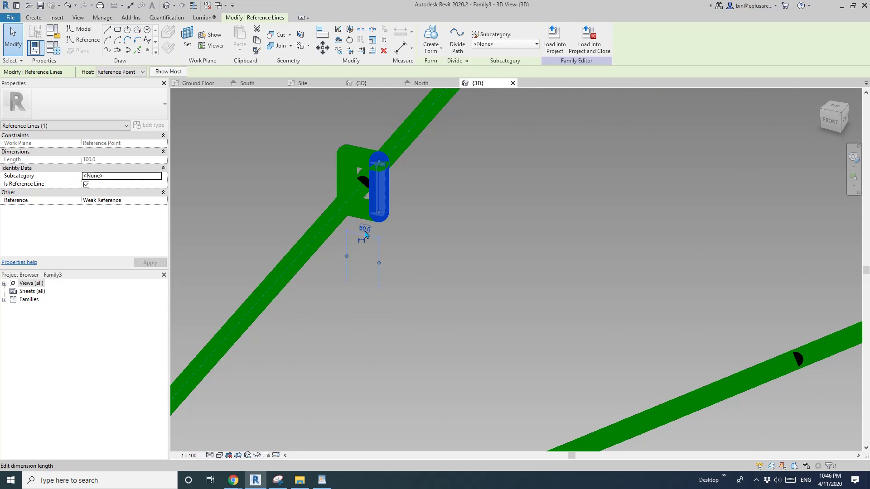
key(Tab)
click(361, 156)
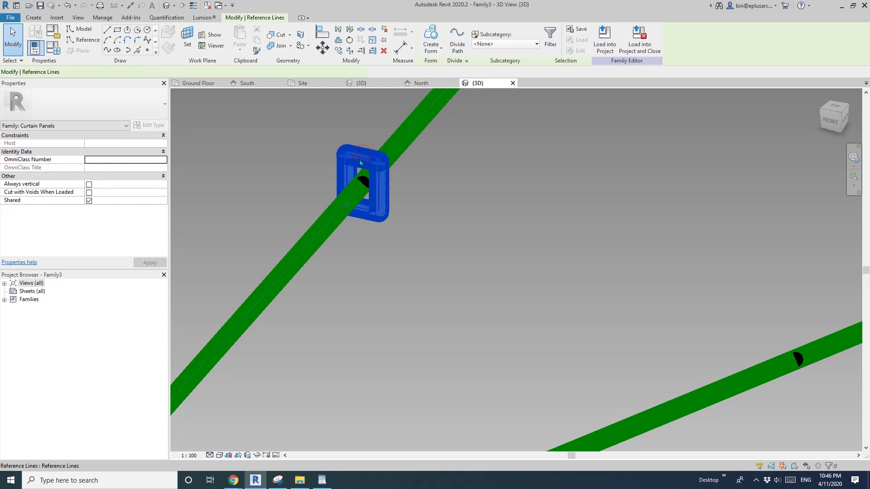
key(Escape)
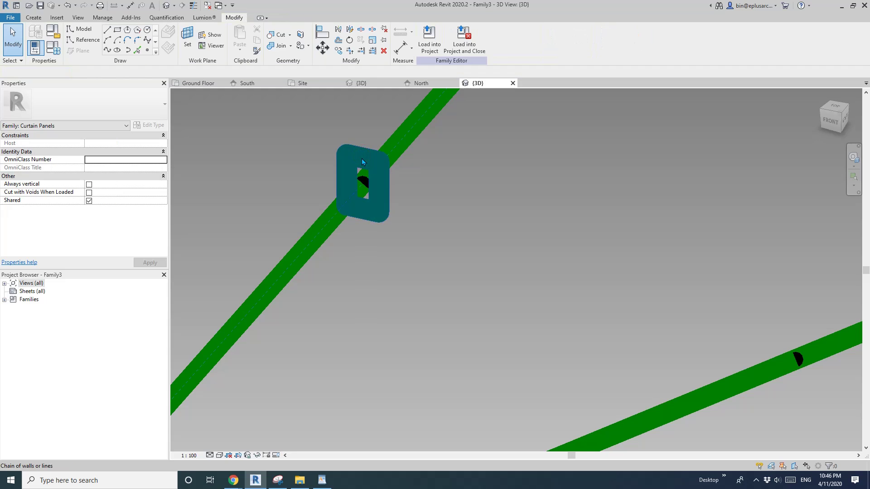
click(361, 158)
click(304, 125)
drag(303, 125, 392, 175)
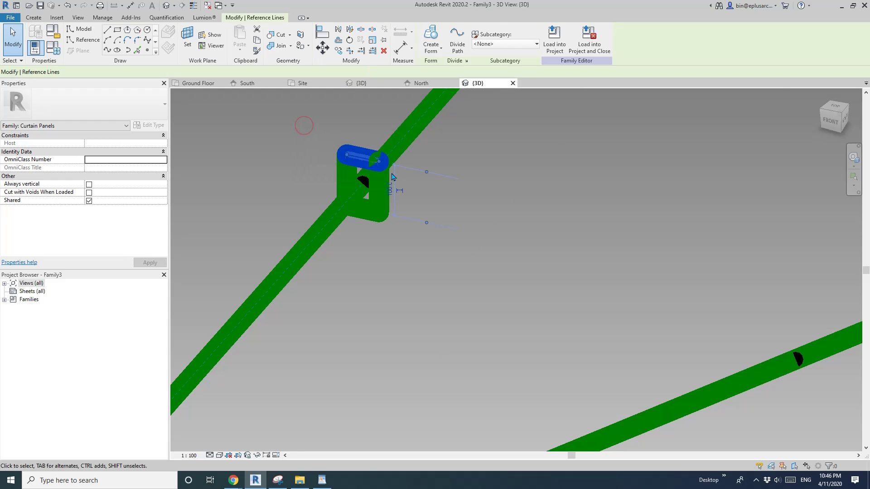
click(392, 176)
scroll(393, 176, down, 4)
scroll(408, 188, up, 3)
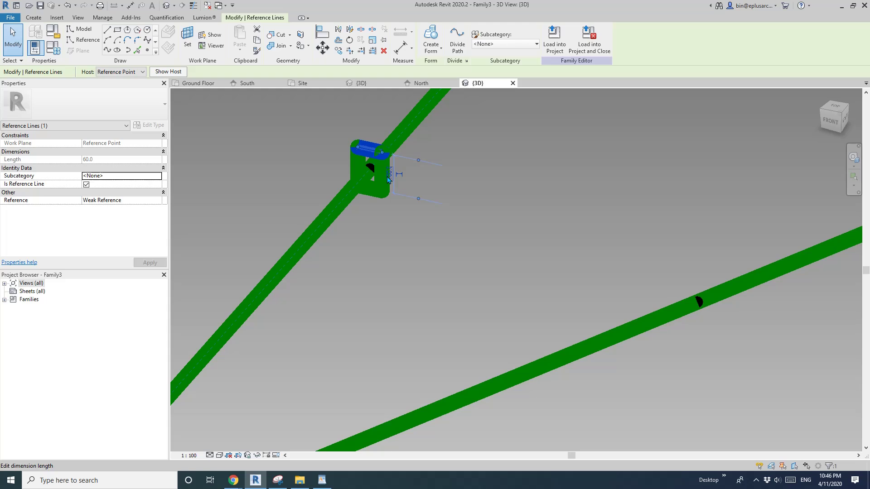
key(Escape)
scroll(371, 194, down, 3)
scroll(371, 194, up, 2)
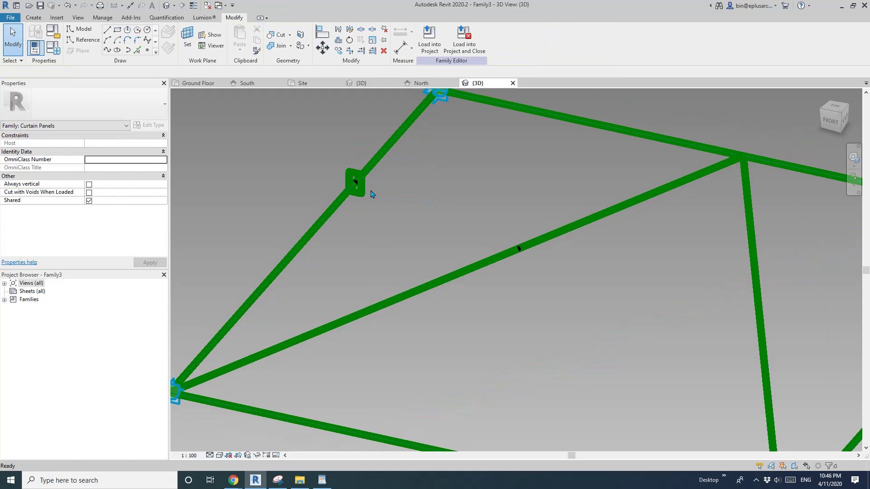
scroll(360, 205, up, 1)
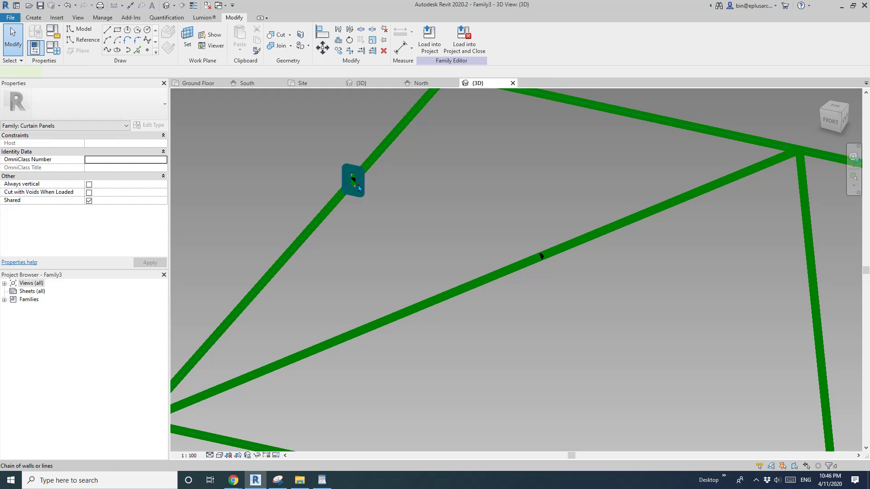
click(357, 188)
scroll(357, 188, down, 2)
shift+middle_drag(400, 202, 360, 186)
scroll(360, 184, up, 4)
click(338, 131)
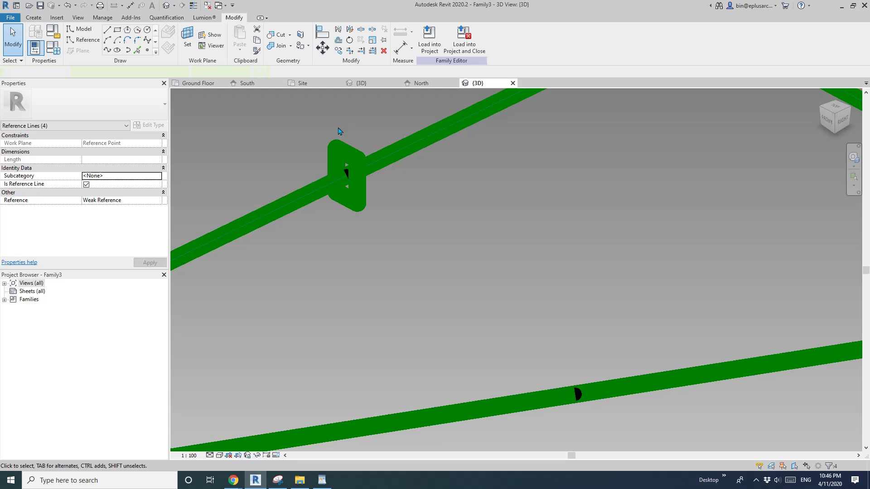
key(Escape)
Delete the reference point in the middle of the diagonal from the left adaptive point to the midpoint.
scroll(344, 203, down, 3)
drag(313, 147, 367, 208)
scroll(360, 202, down, 2)
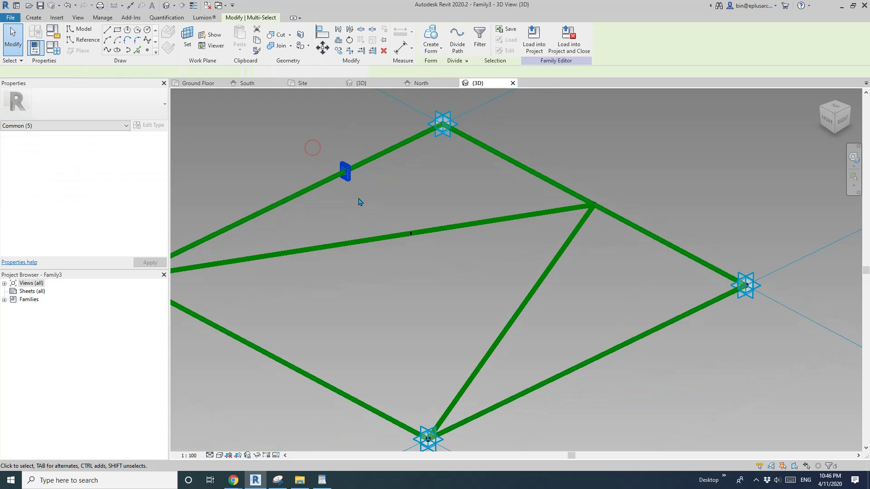
key(Escape)
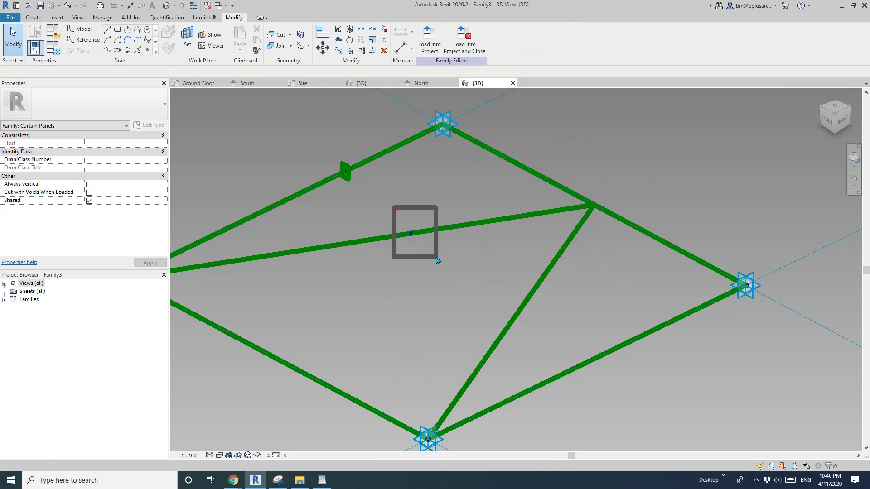
click(436, 261)
key(Escape)
Copy the rectangular profile together with its reference point into the area between the upper-left frame line and the diagonal.
drag(321, 139, 378, 205)
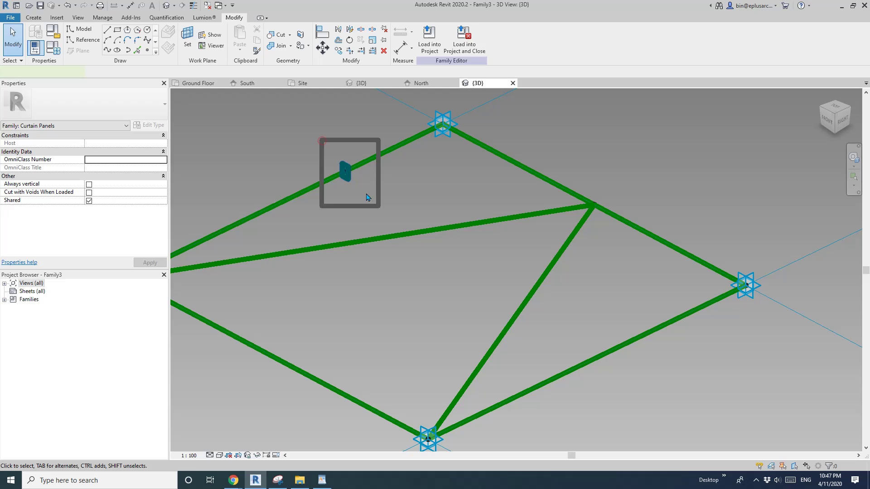
key(c)
key(o)
click(342, 177)
click(449, 197)
scroll(451, 201, up, 4)
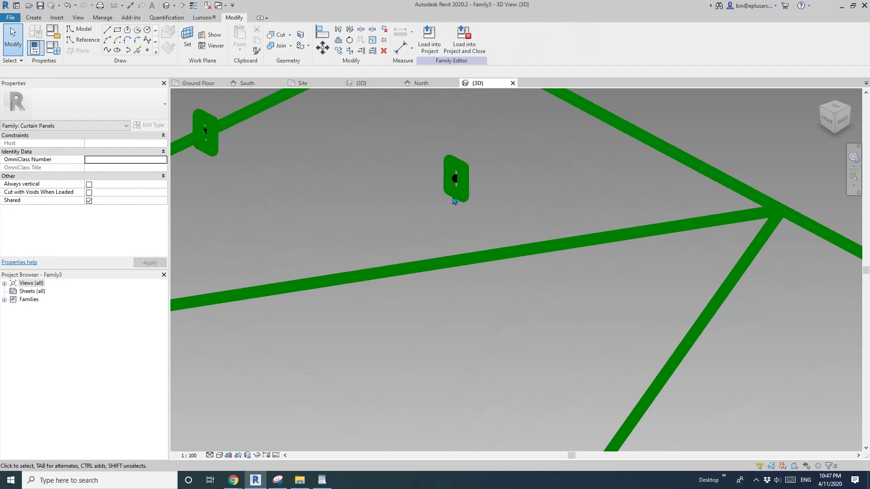
Rehost the copied profile's reference point onto the diagonal from the left adaptive point to the midpoint.
click(456, 181)
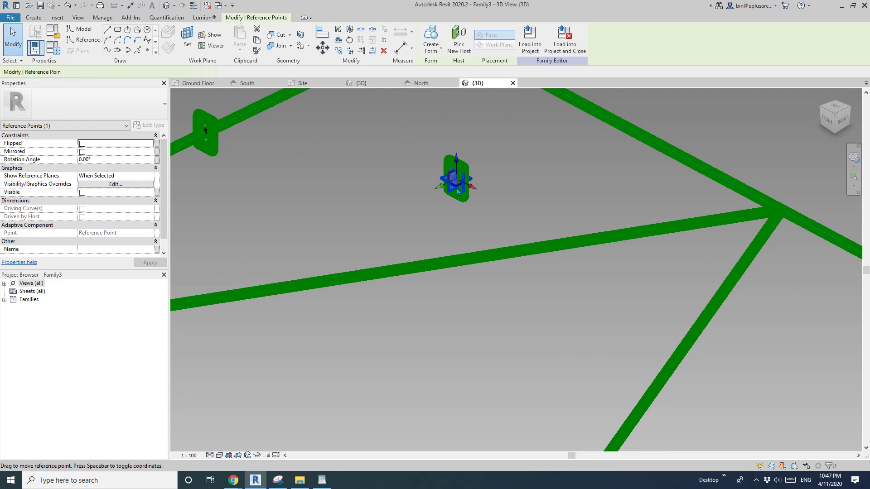
click(466, 50)
click(468, 258)
scroll(497, 233, down, 3)
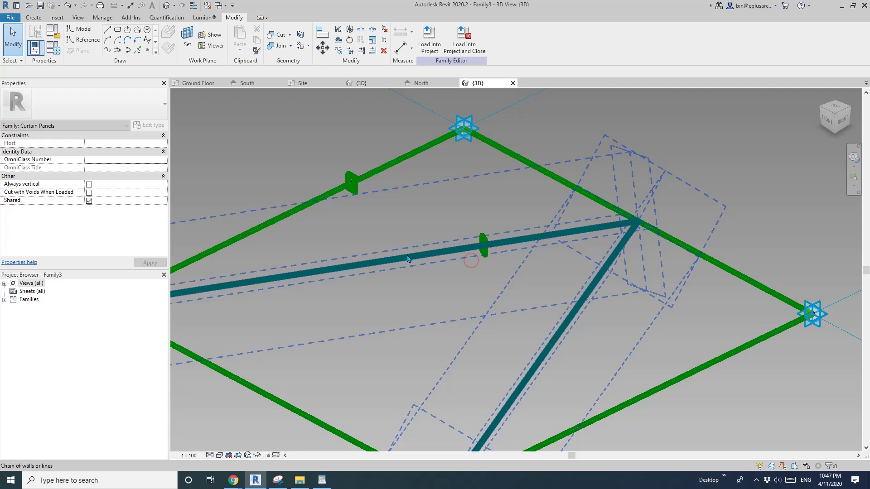
scroll(407, 258, down, 4)
scroll(494, 267, up, 4)
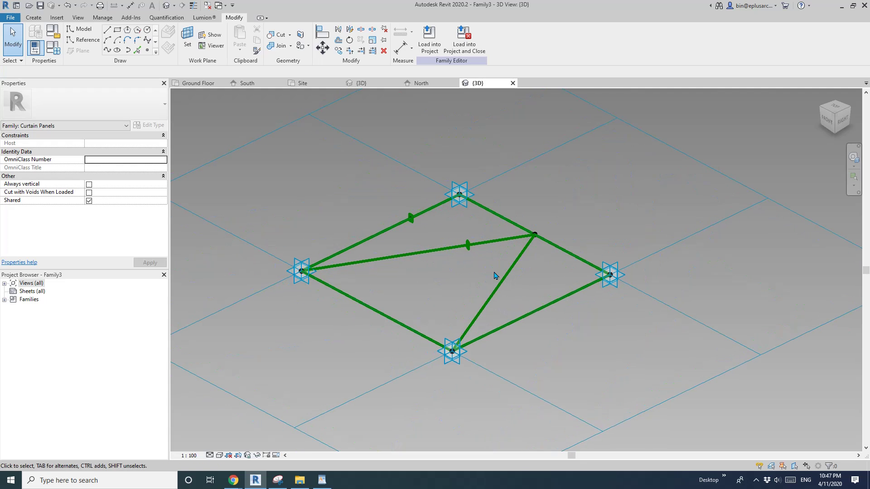
Create a solid form from the upper-left line's rectangular profile along the frame's upper-left and lower-left reference lines.
click(417, 209)
scroll(417, 209, down, 2)
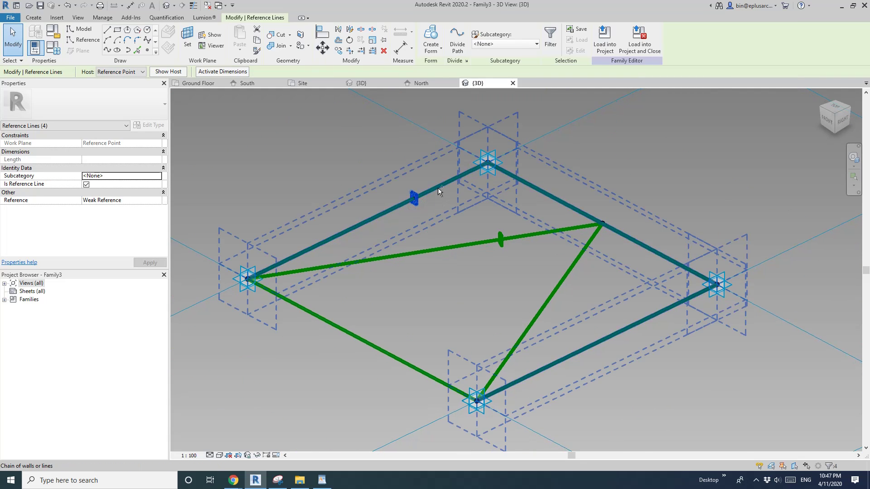
key(Tab)
key(Tab)
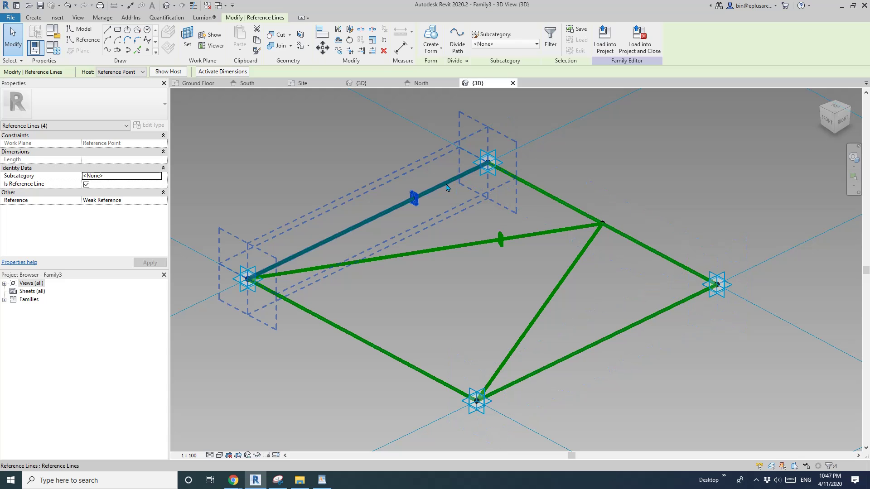
ctrl+click(447, 186)
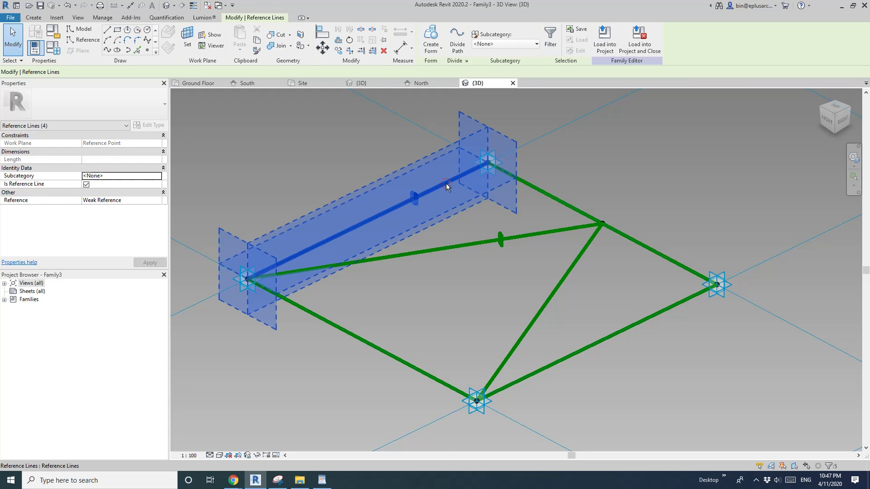
ctrl+click(366, 344)
scroll(389, 326, down, 3)
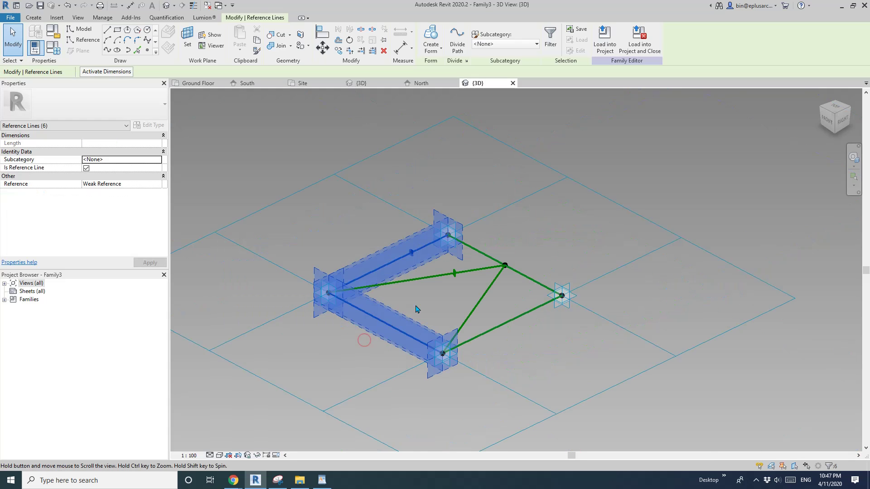
click(431, 39)
click(469, 265)
scroll(468, 263, up, 2)
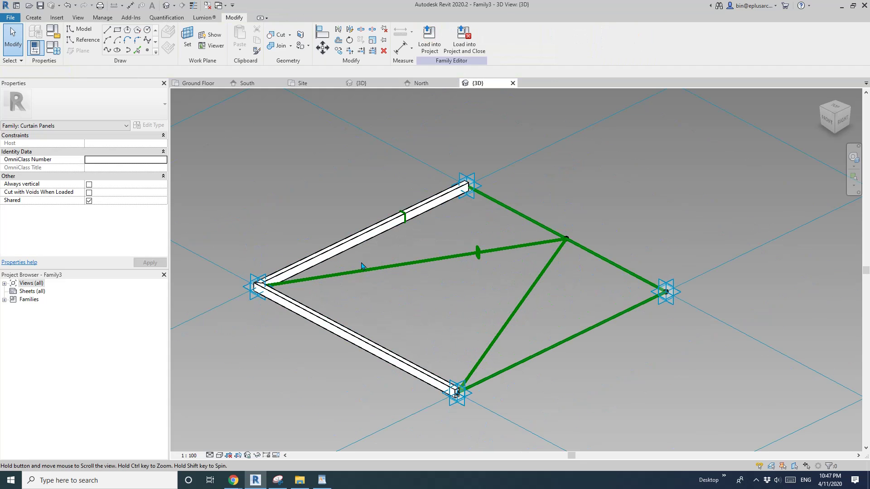
middle_drag(362, 266, 340, 273)
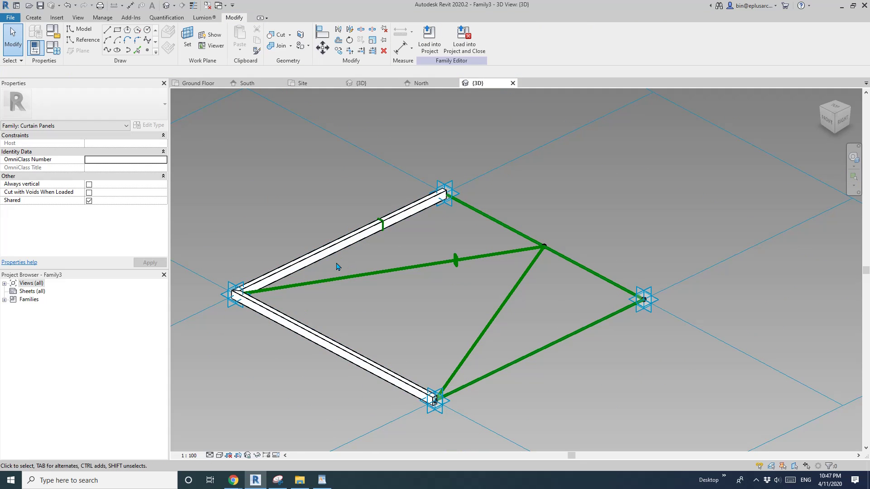
scroll(408, 340, down, 2)
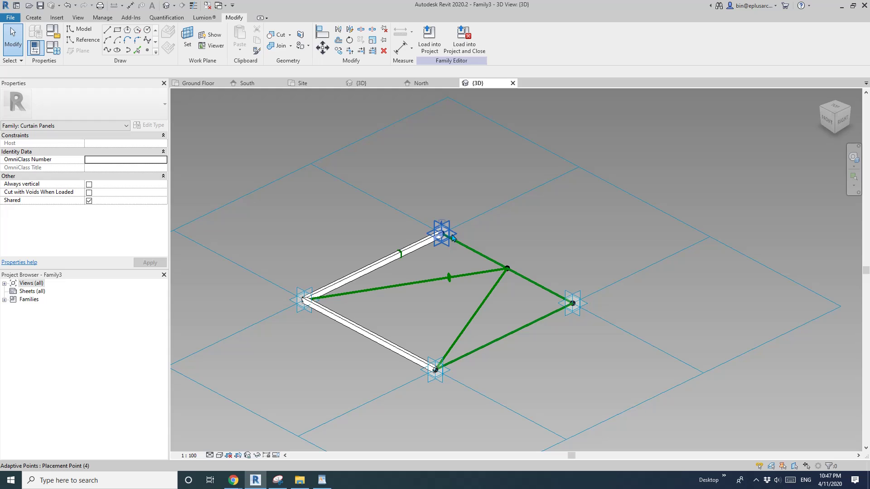
Create a solid form from the rectangular profile on the diagonal along the two diagonal reference lines that meet at the midpoint.
key(Tab)
middle_drag(499, 338, 506, 345)
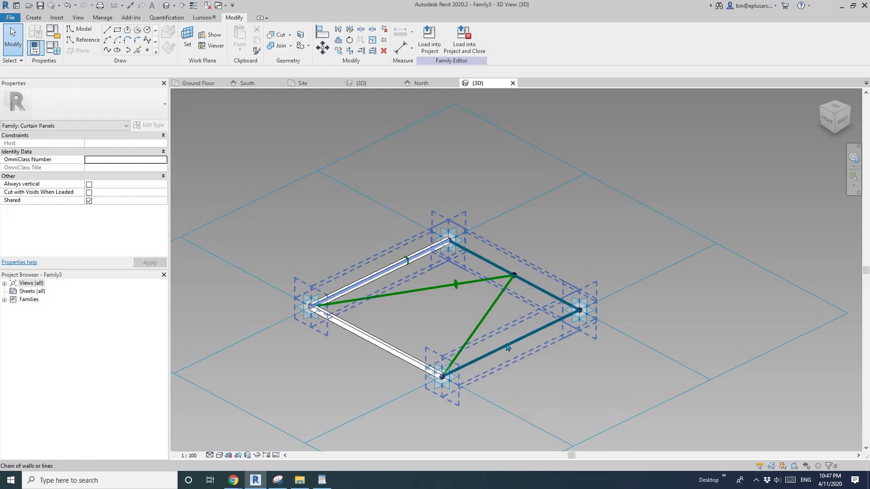
scroll(401, 351, up, 2)
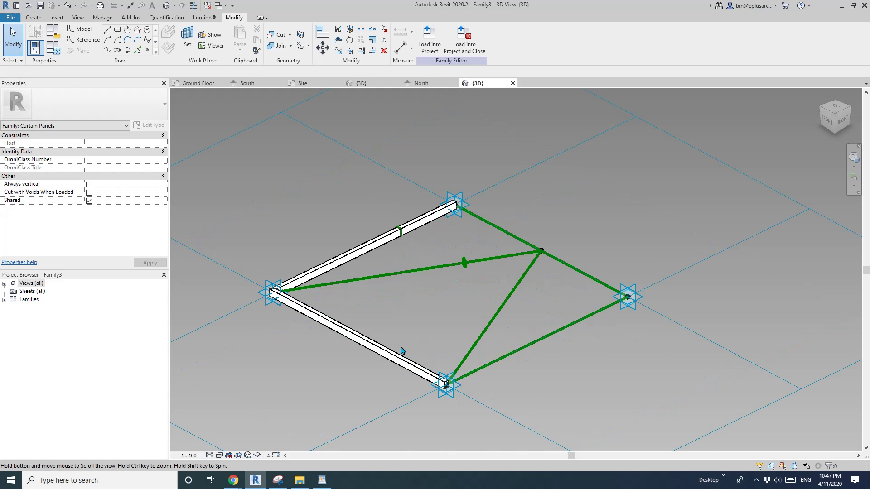
middle_drag(403, 257, 389, 257)
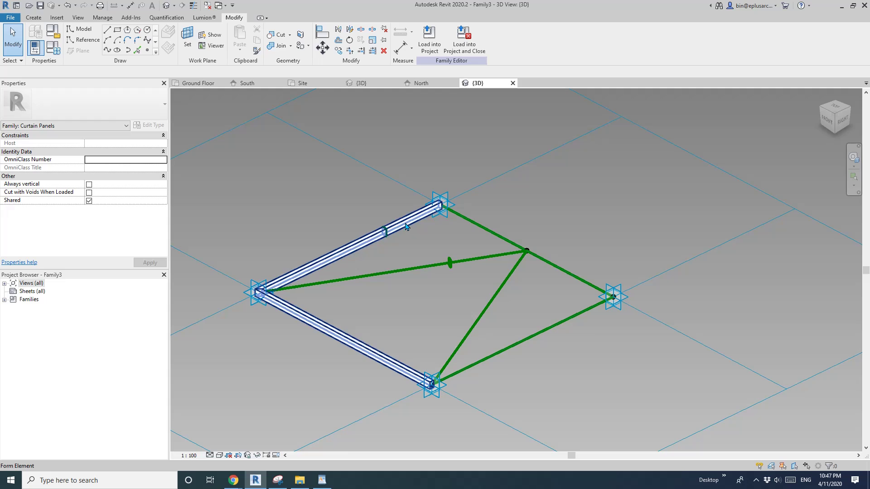
scroll(450, 301, up, 2)
click(445, 266)
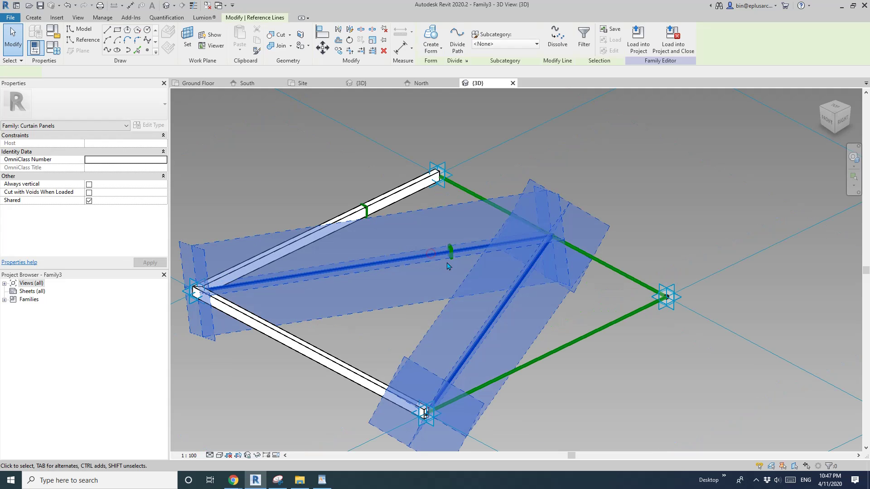
key(Escape)
drag(439, 232, 464, 274)
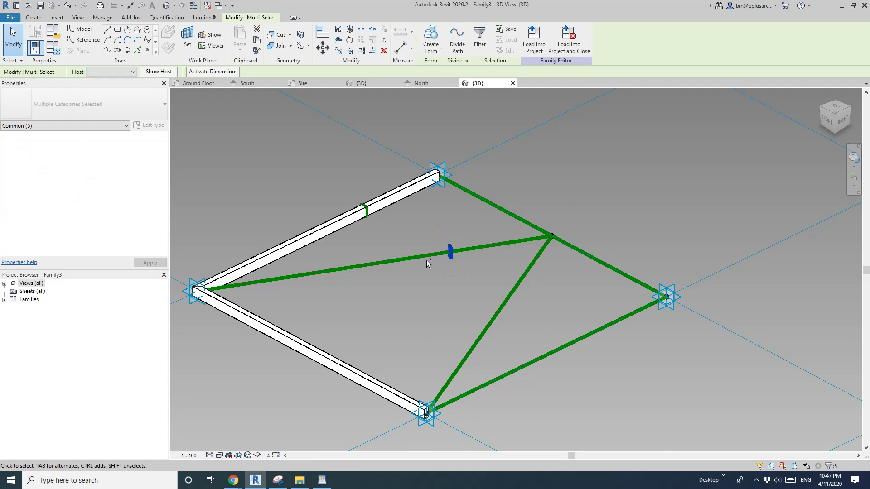
ctrl+click(512, 243)
scroll(419, 166, down, 2)
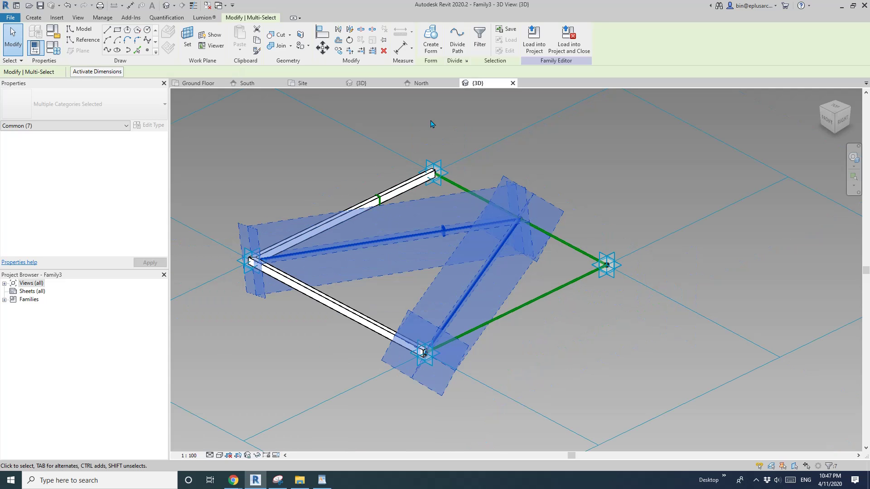
click(428, 38)
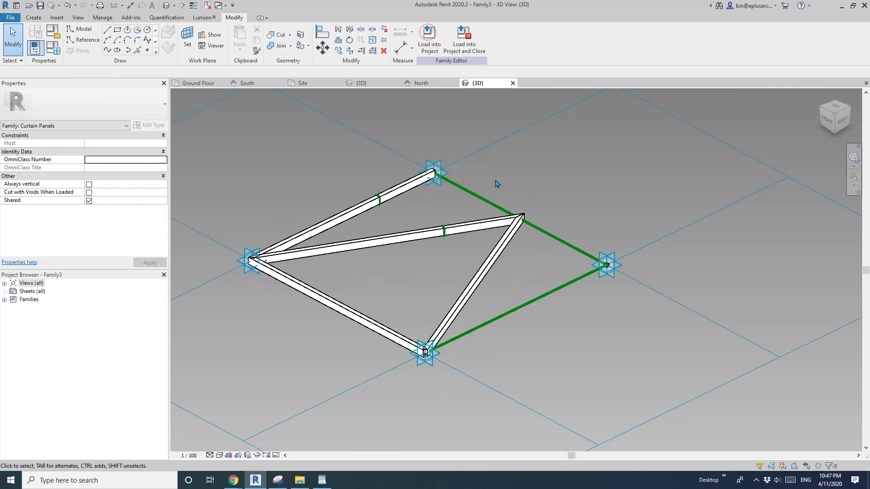
Examine the finished panel frame from several angles, especially the joint of the two diagonals at the edge's midpoint.
scroll(464, 228, down, 1)
shift+middle_drag(463, 228, 505, 272)
scroll(512, 228, up, 1)
shift+middle_drag(512, 228, 507, 273)
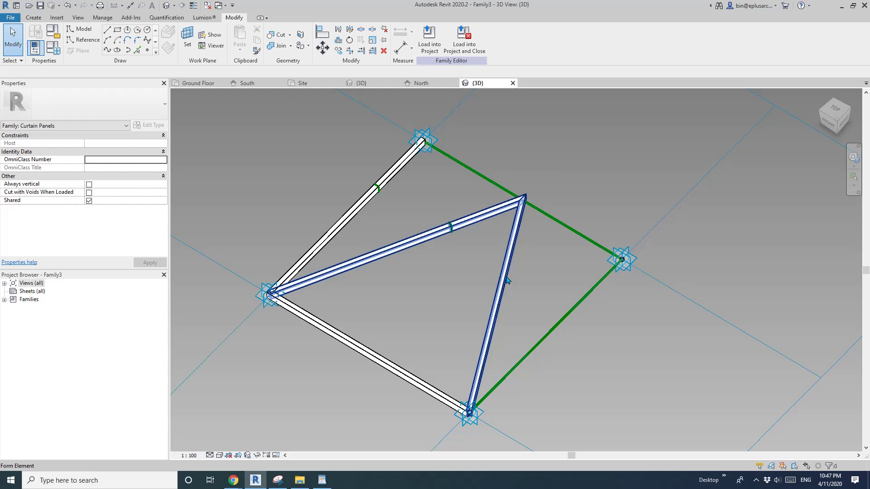
scroll(507, 274, up, 2)
middle_drag(528, 155, 524, 201)
middle_drag(444, 235, 444, 255)
scroll(444, 255, down, 1)
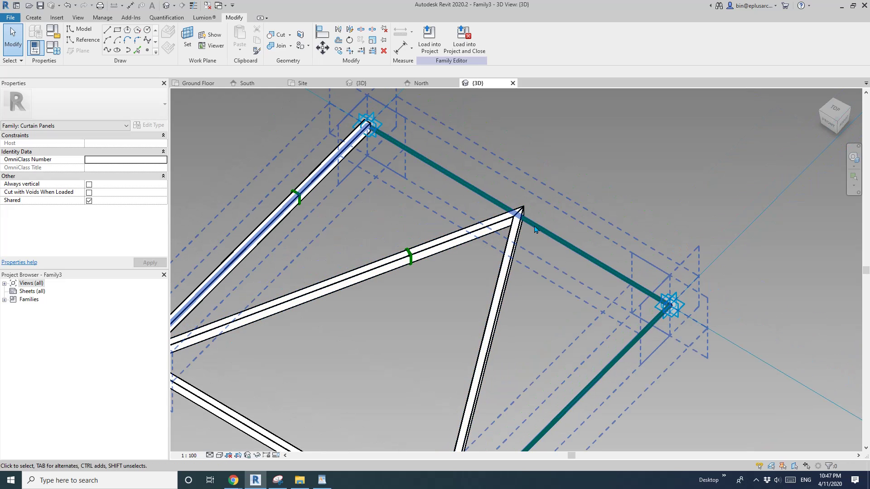
scroll(527, 217, up, 1)
scroll(525, 214, up, 1)
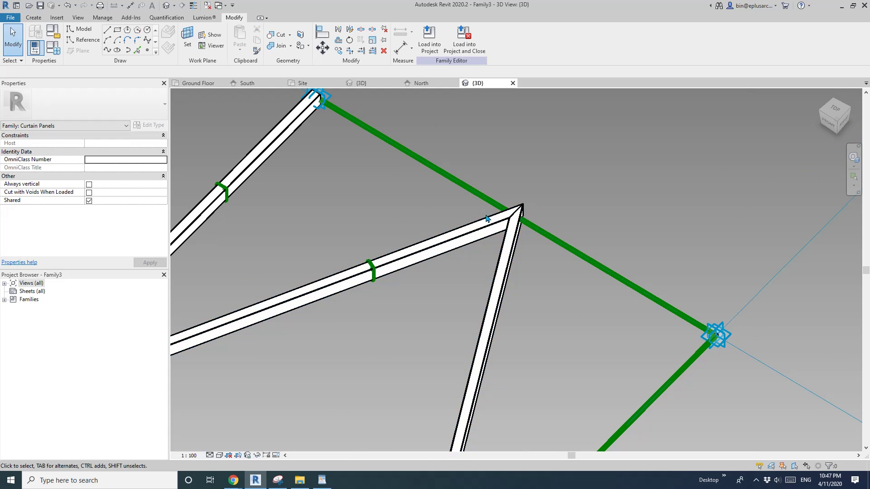
scroll(485, 219, down, 5)
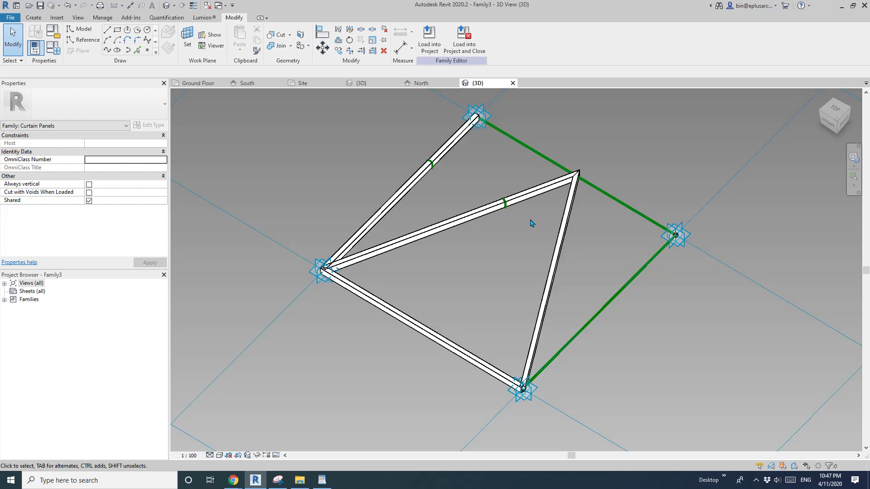
shift+middle_drag(531, 223, 502, 248)
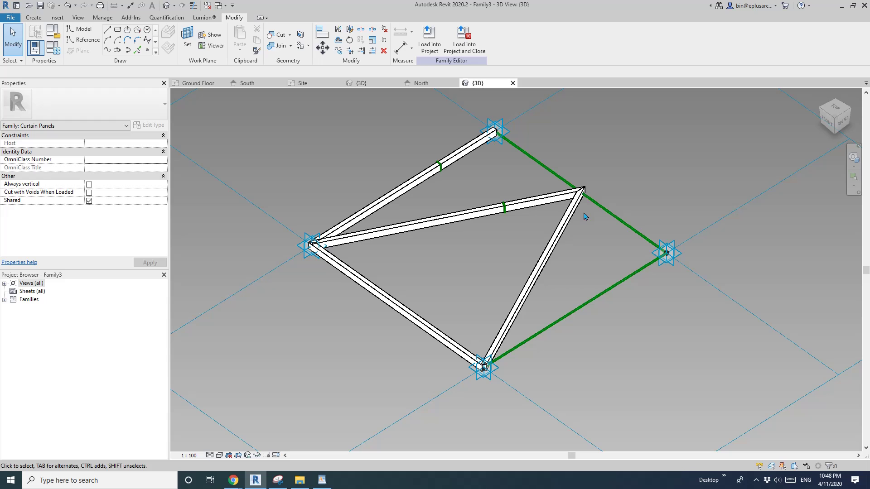
shift+middle_drag(547, 268, 470, 155)
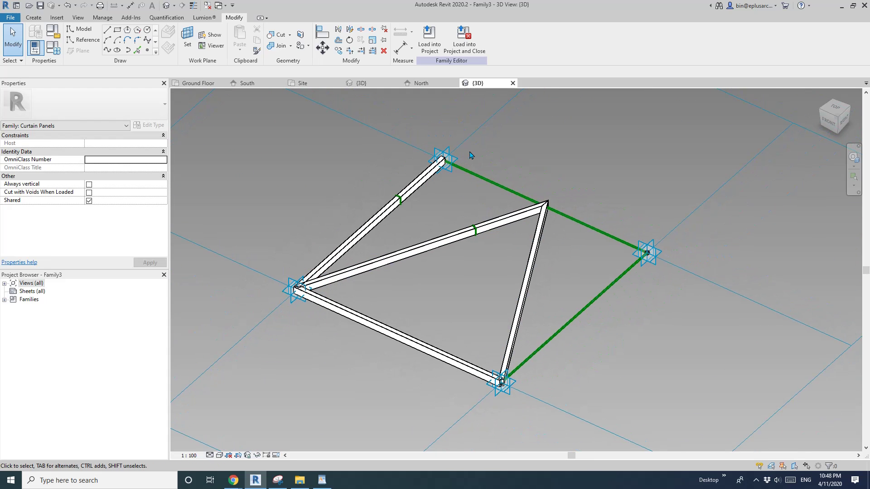
Load the curtain panel family into the in-place mass of the project and open the default 3D view.
click(427, 39)
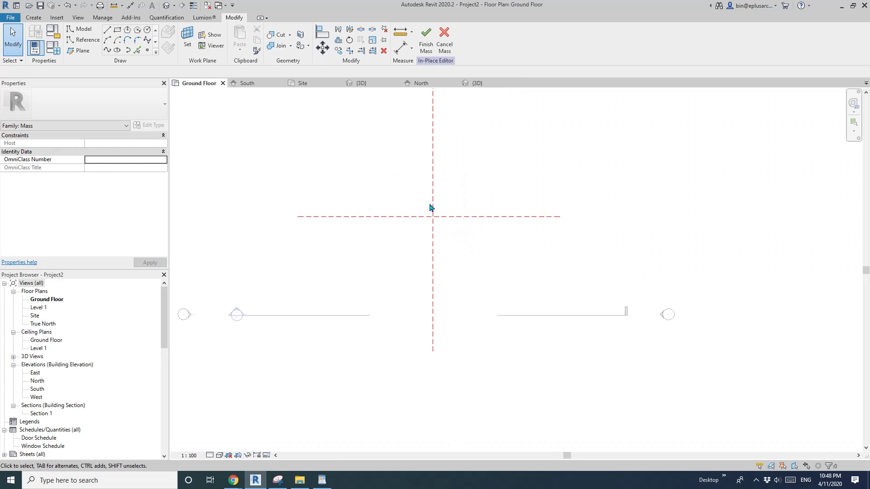
middle_drag(348, 170, 340, 181)
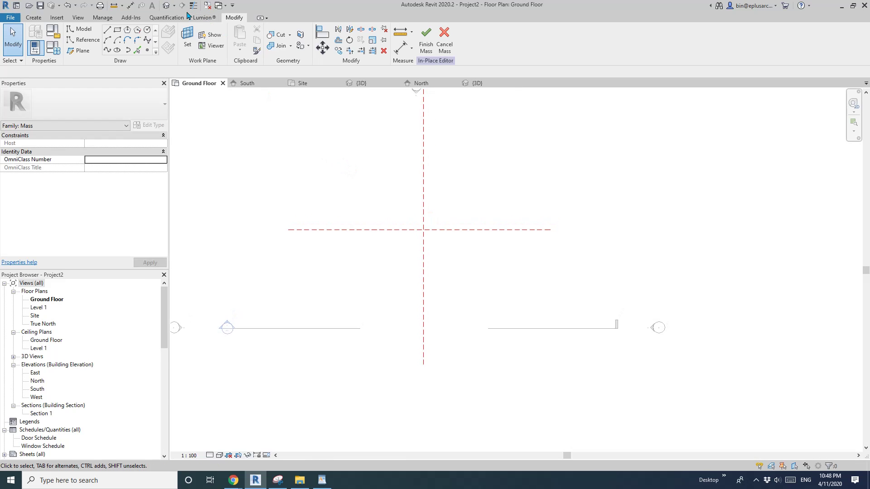
click(167, 6)
shift+middle_drag(443, 182, 515, 175)
Apply the Family3 panel to one half of the roof's divided surface.
click(526, 177)
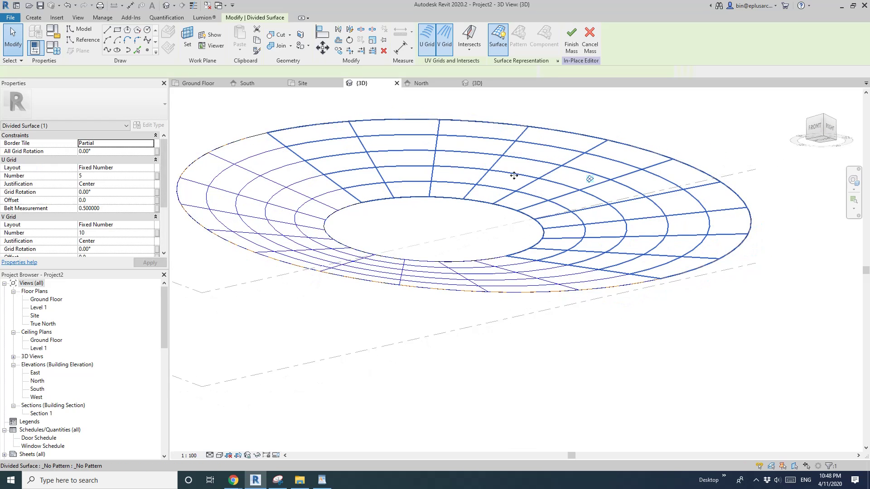
click(117, 102)
scroll(68, 268, down, 2)
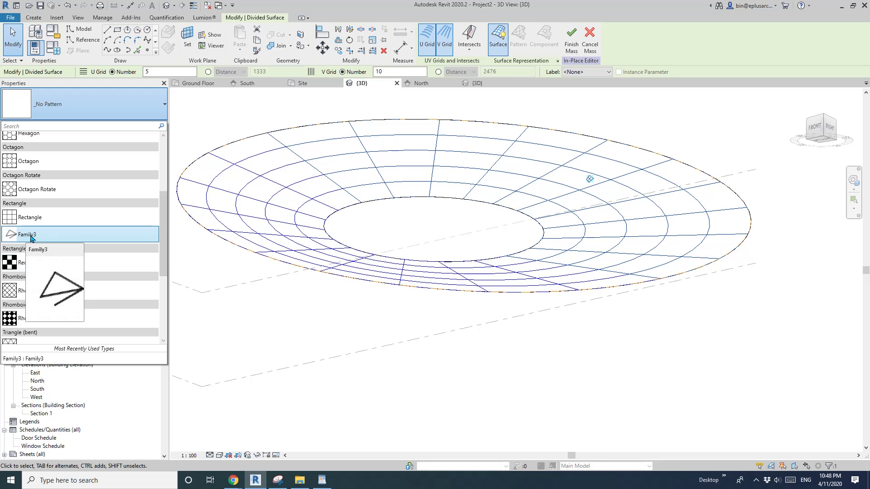
click(37, 234)
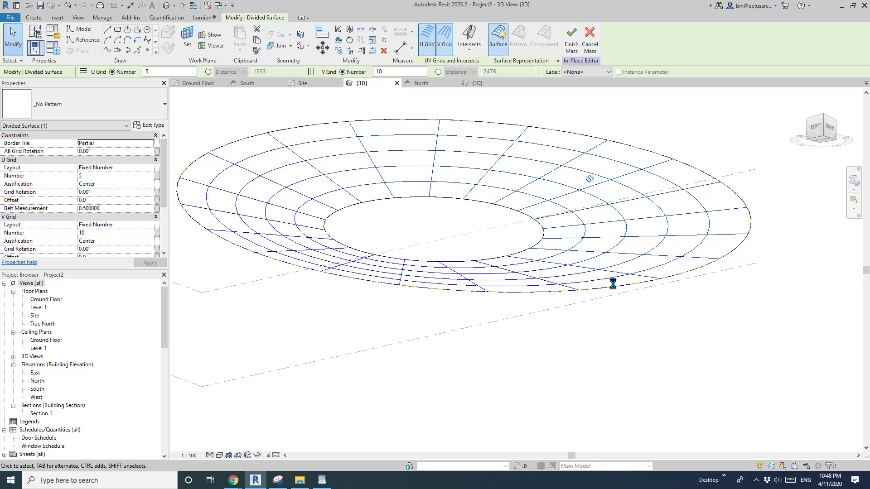
scroll(546, 311, down, 1)
shift+middle_drag(543, 310, 438, 165)
click(602, 343)
Apply the Family3 panel to the remaining unpatterned half of the roof's divided surface.
click(388, 142)
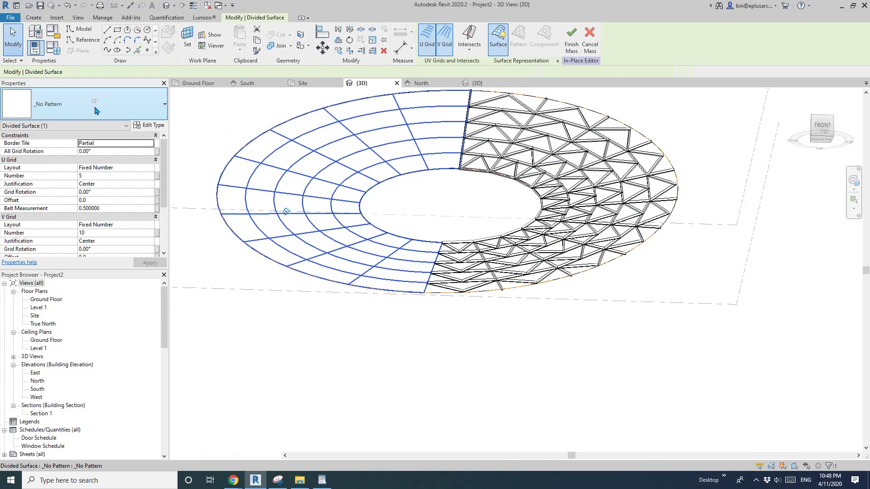
click(94, 102)
click(31, 295)
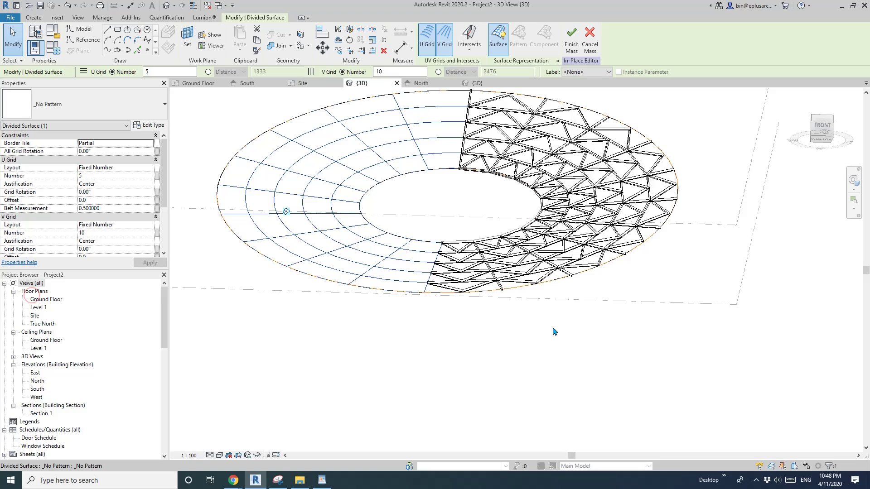
shift+middle_drag(553, 333, 431, 291)
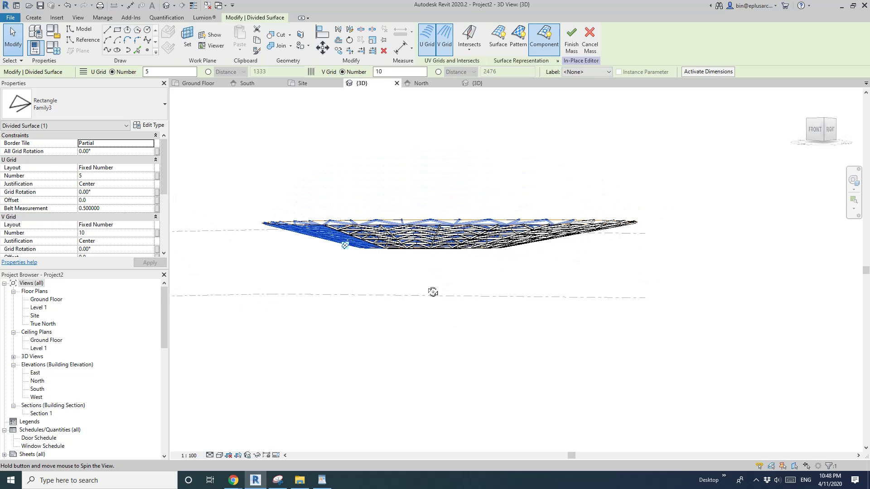
key(Escape)
Try lowering the Lower reference plane to about 2700 mm above the Ground Floor in the South elevation.
double_click(37, 388)
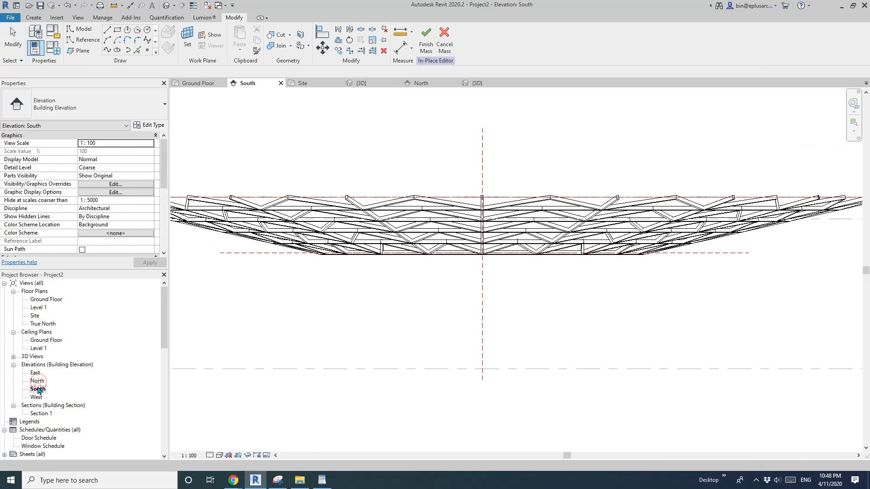
click(247, 259)
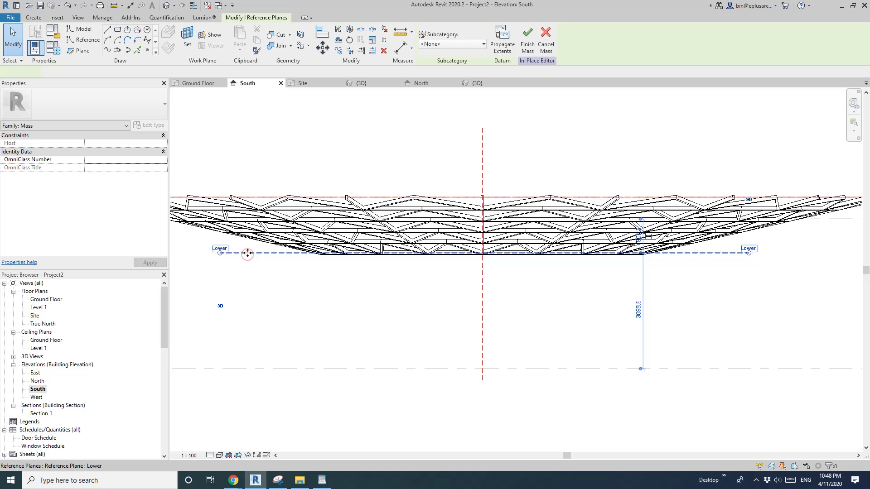
middle_drag(708, 289, 701, 297)
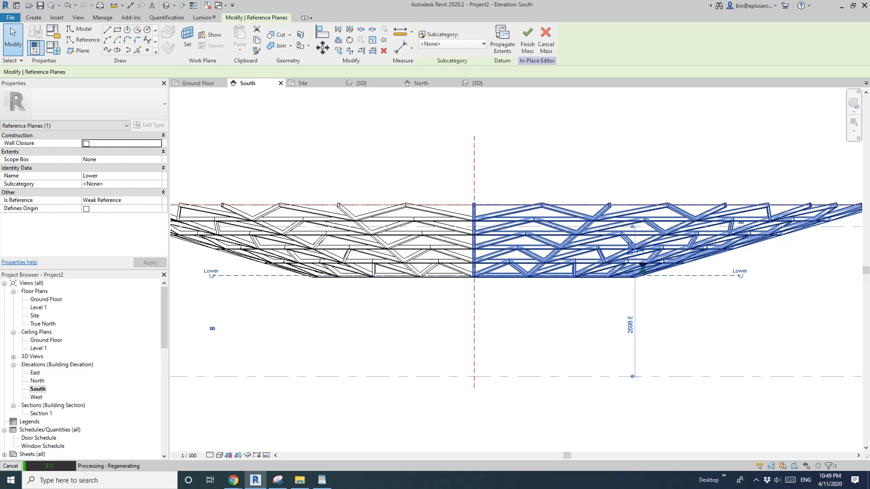
scroll(588, 264, down, 5)
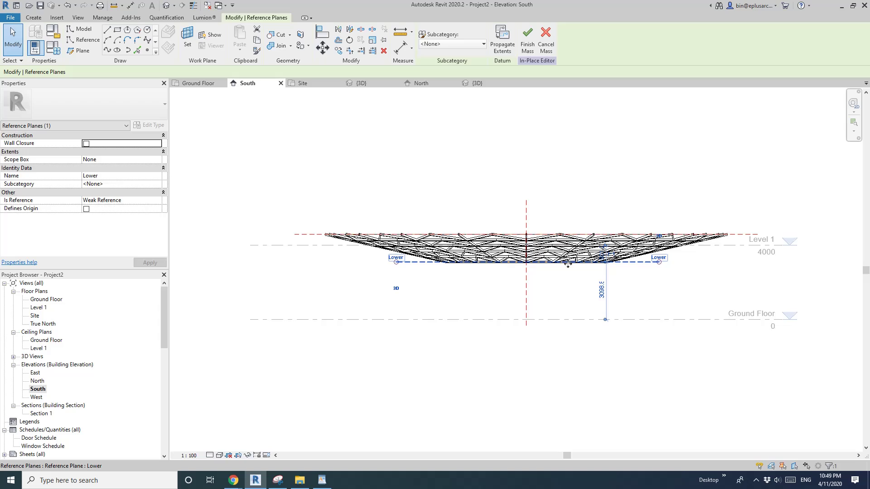
middle_drag(575, 265, 534, 322)
key(Escape)
Return to the 3D view and examine the panels along the seam between the two roof halves.
click(361, 83)
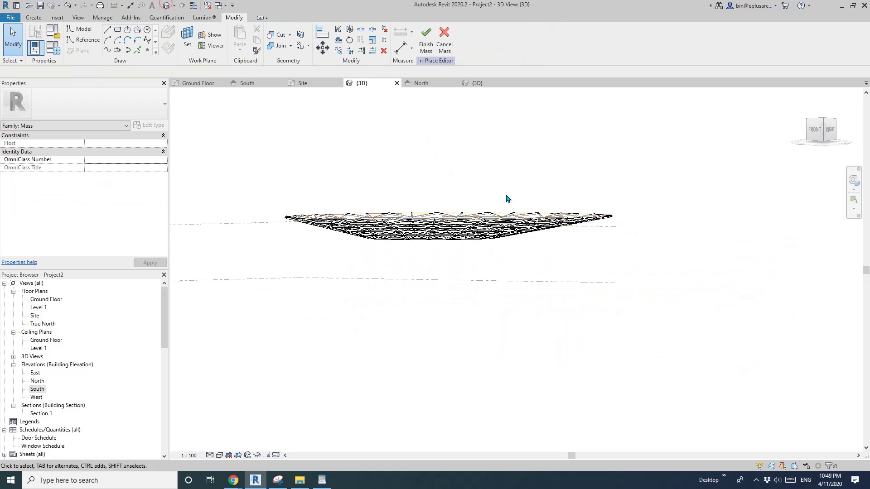
shift+middle_drag(507, 198, 433, 263)
scroll(432, 263, down, 1)
shift+middle_drag(435, 294, 457, 317)
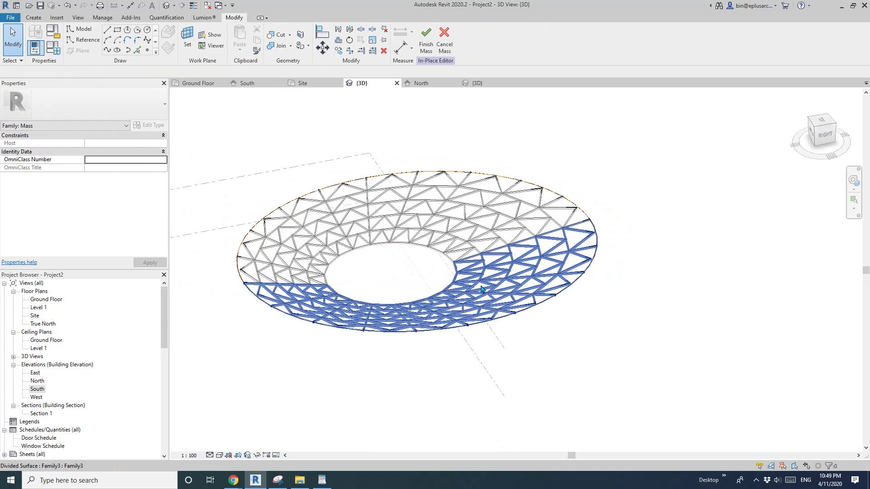
scroll(486, 293, up, 2)
middle_drag(514, 293, 498, 297)
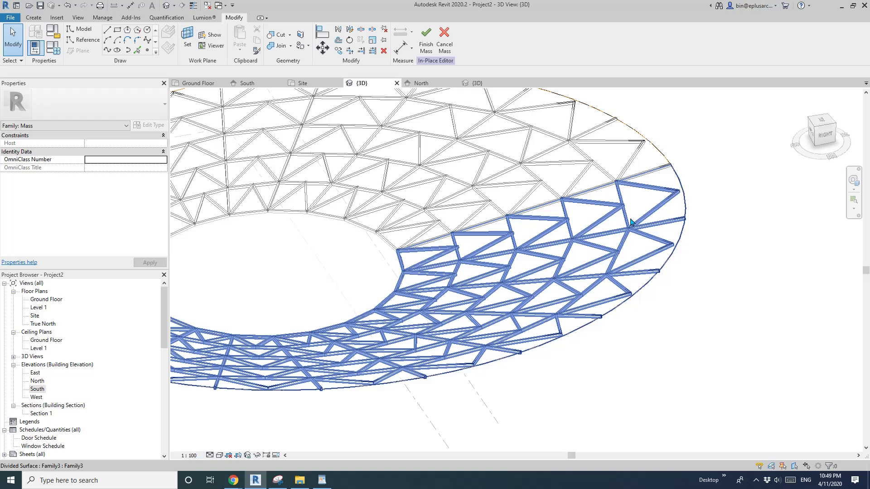
scroll(628, 192, up, 2)
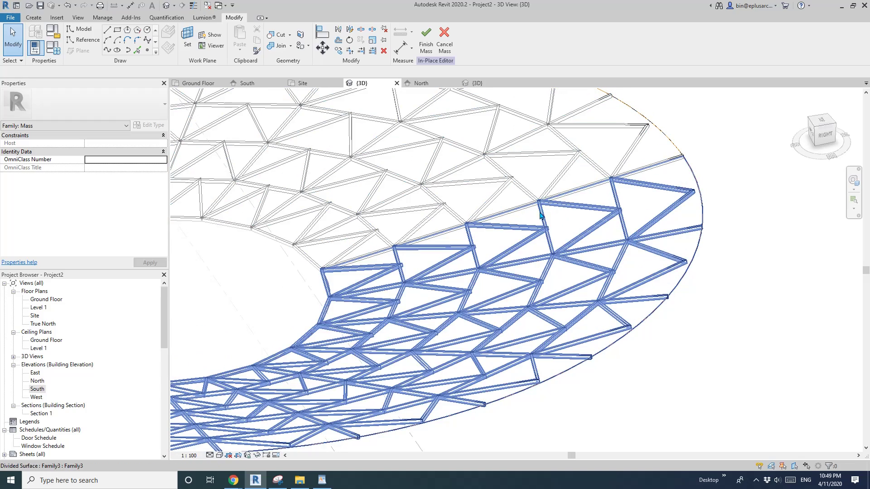
Select a single Family3 curtain panel beside the seam and check how it fits its neighbours and the outer edge.
key(Tab)
click(591, 230)
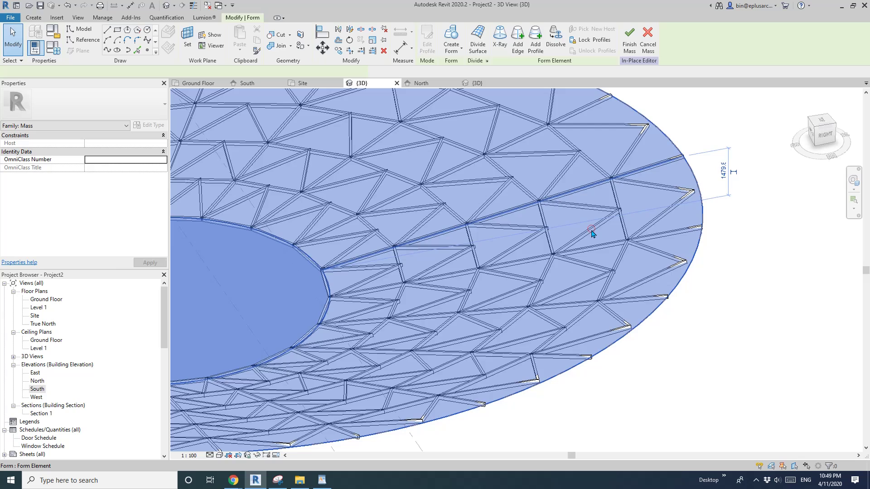
key(Escape)
click(520, 251)
scroll(521, 258, up, 2)
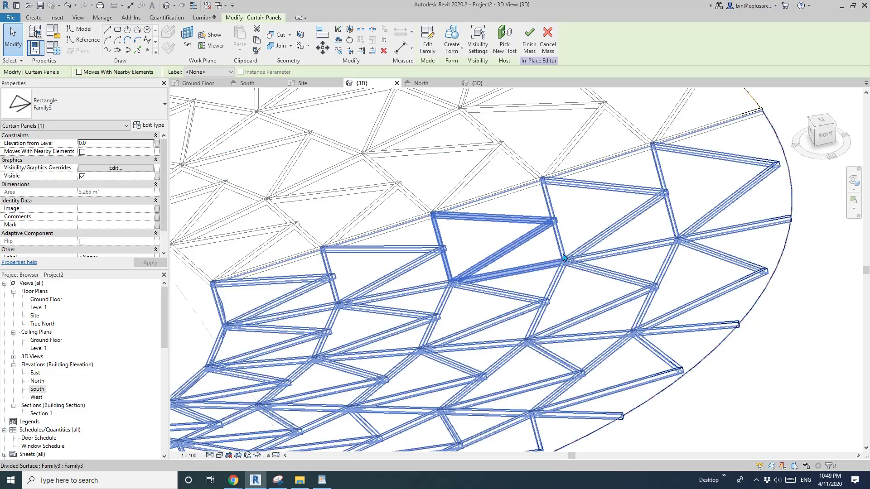
scroll(701, 245, down, 3)
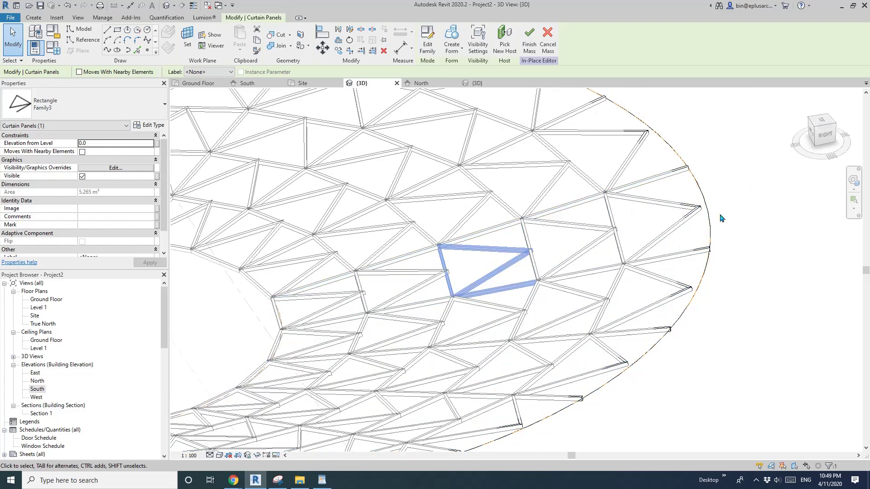
middle_drag(624, 240, 605, 249)
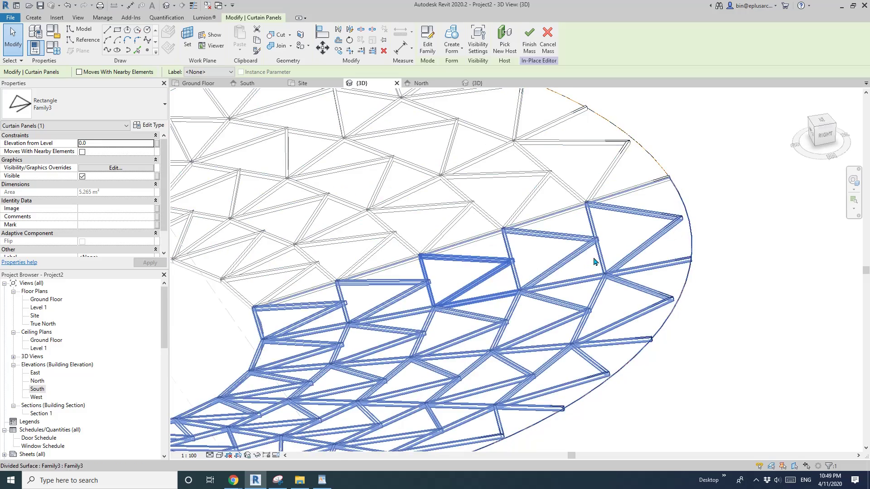
Clear the panel selection and review the panelled elliptical roof as a whole.
scroll(638, 245, down, 3)
click(543, 293)
scroll(654, 257, down, 3)
shift+middle_drag(654, 256, 647, 263)
scroll(485, 294, up, 1)
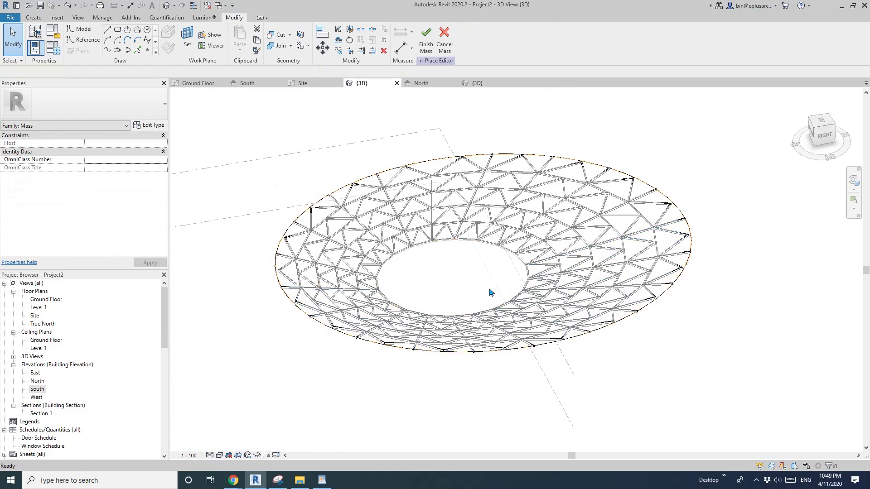
scroll(589, 267, up, 1)
middle_drag(553, 251, 562, 266)
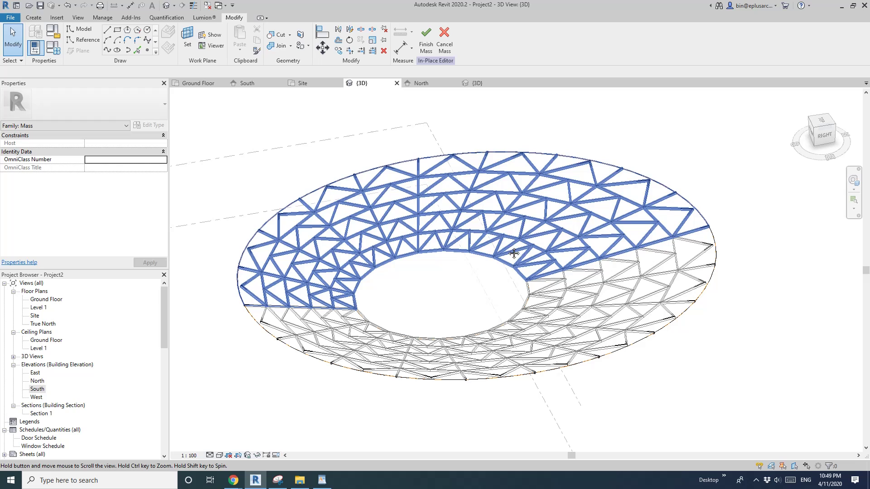
Create a new family from the Metric Generic Model Adaptive.rft template.
click(10, 17)
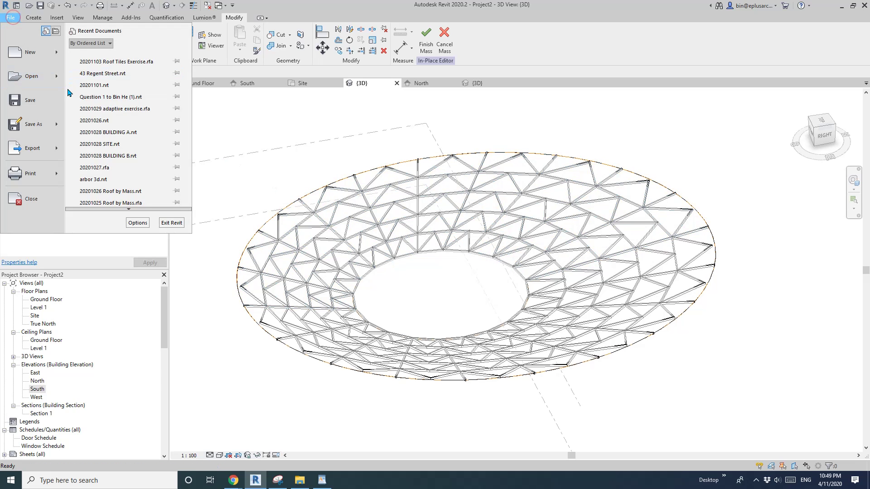
mouse_move(58, 61)
click(88, 81)
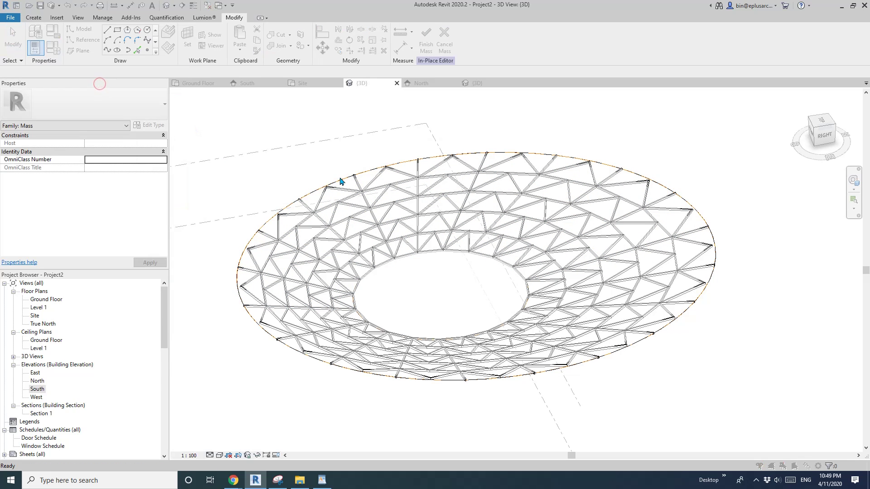
scroll(294, 247, down, 8)
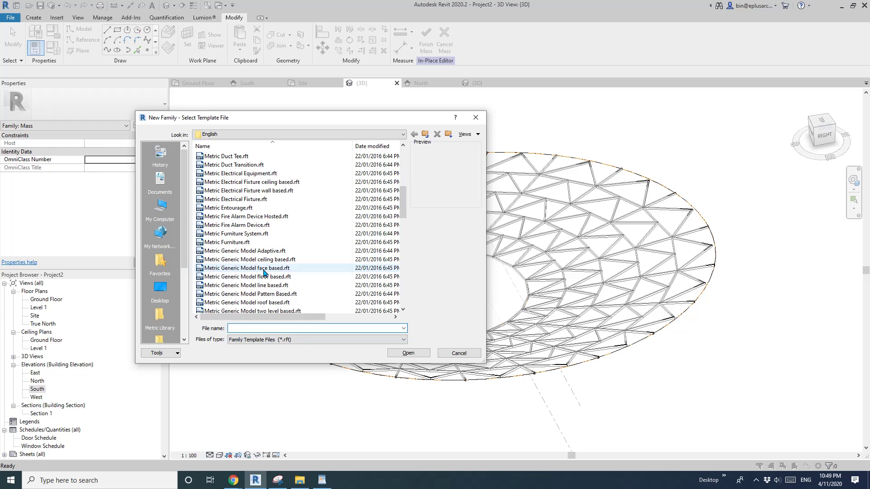
click(268, 252)
click(407, 353)
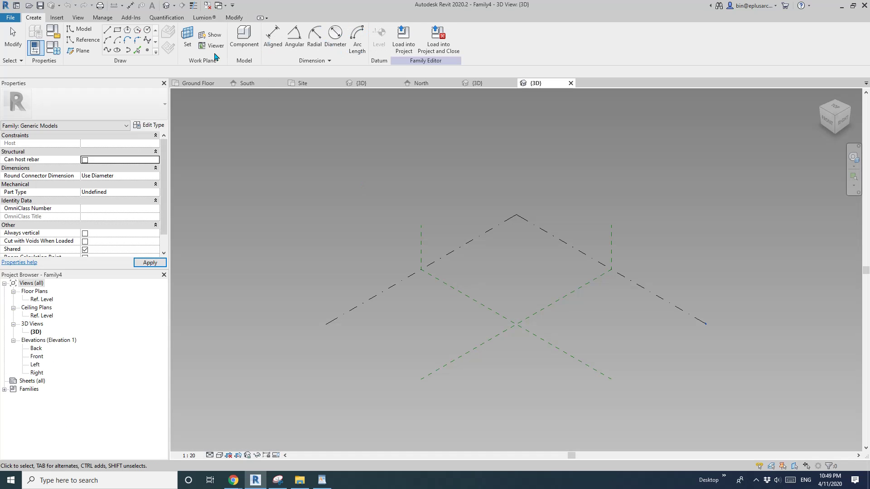
Place two reference points on the reference level and make both of them adaptive placement points.
click(148, 51)
click(531, 299)
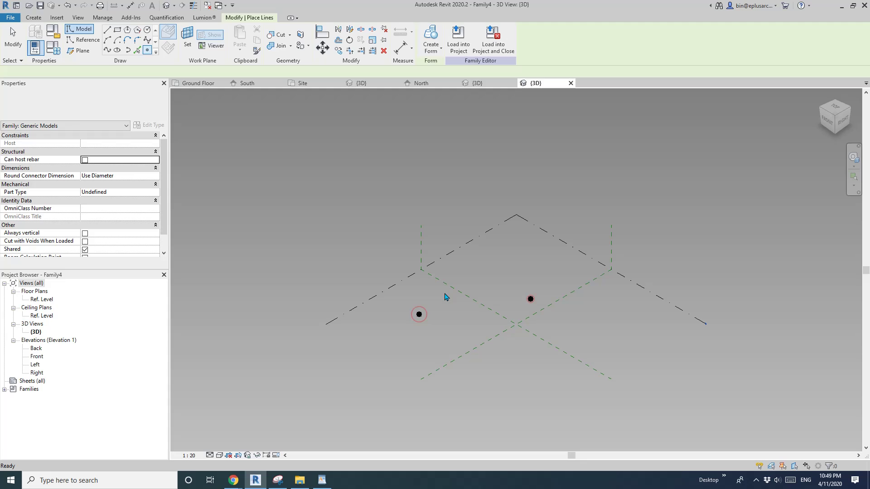
key(Escape)
key(Escape)
drag(376, 252, 564, 344)
click(475, 44)
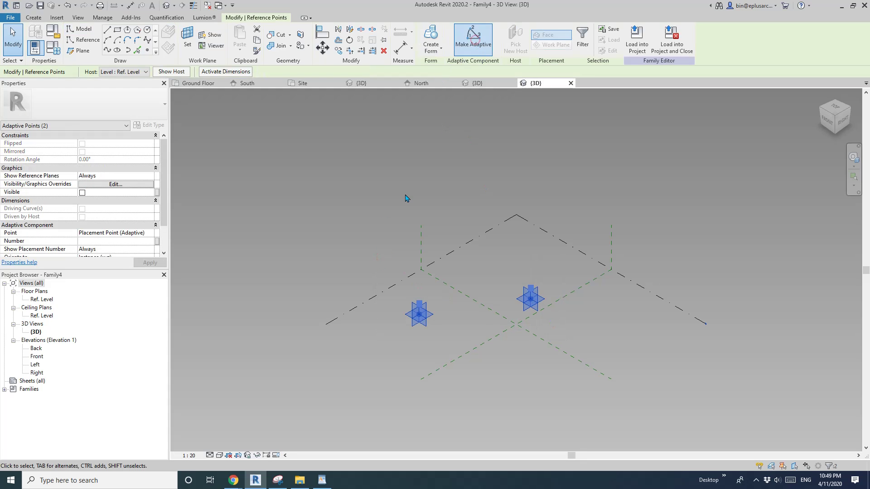
Connect the two adaptive points with a spline turned into a reference line, and place a reference point along it.
click(108, 52)
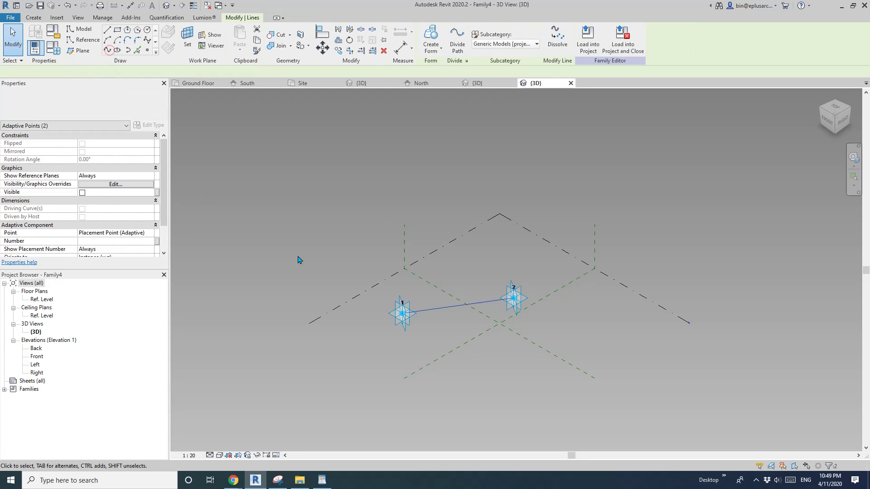
scroll(436, 303, up, 3)
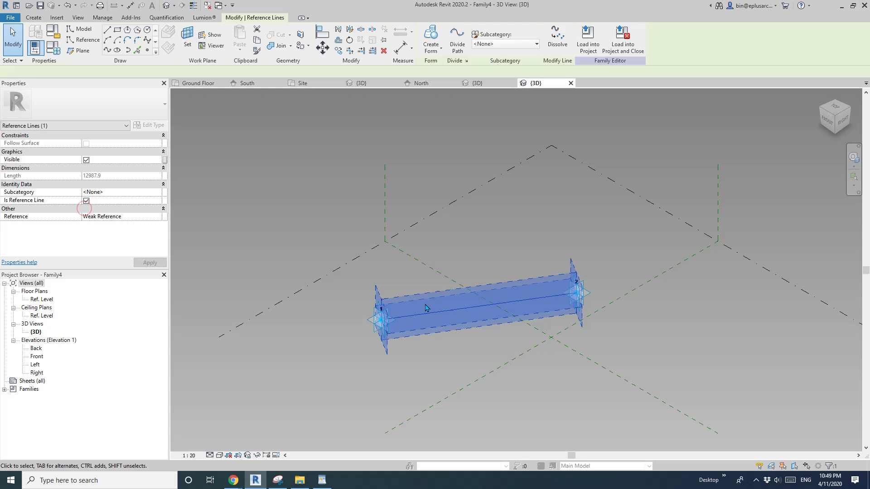
click(147, 50)
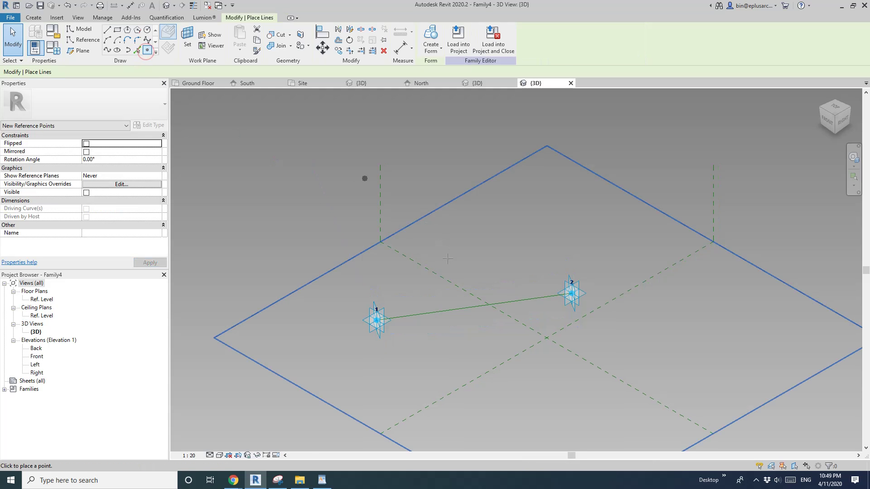
scroll(408, 250, down, 2)
scroll(461, 287, up, 3)
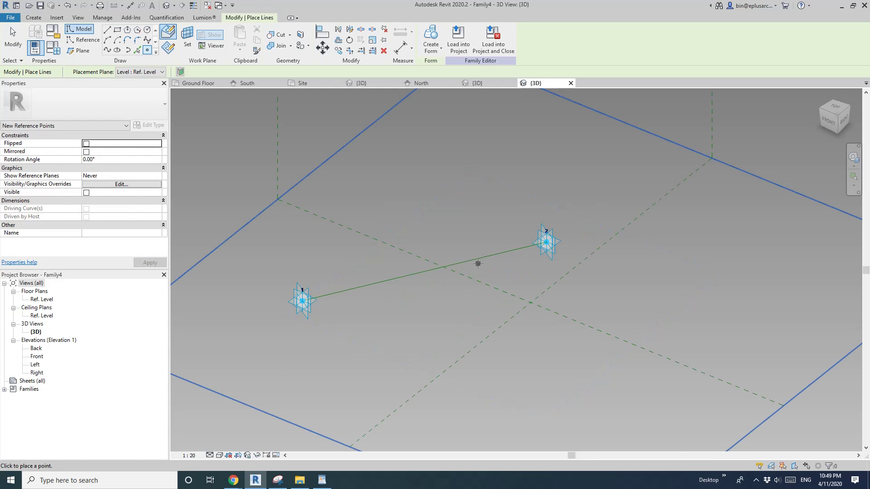
scroll(464, 247, up, 1)
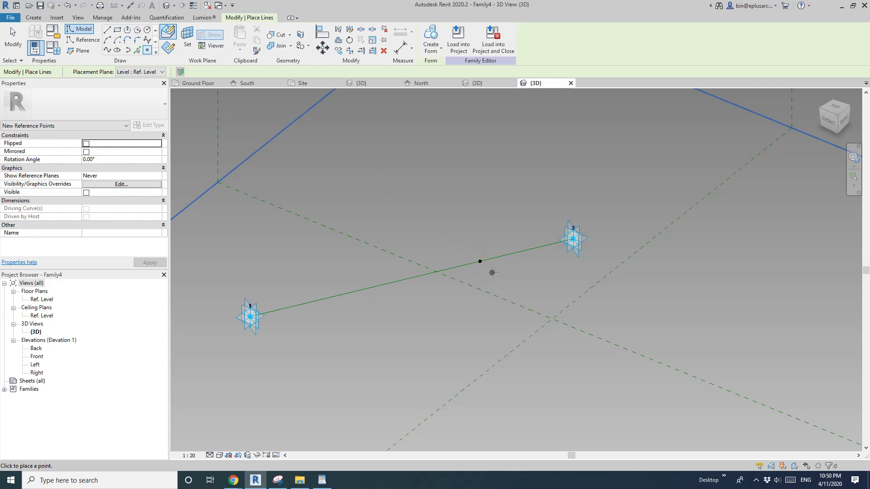
key(Escape)
key(Escape)
Make the plane of the point hosted on the line the work plane for drawing a rectangle of reference lines.
scroll(489, 268, down, 1)
shift+middle_drag(489, 267, 528, 275)
scroll(468, 268, up, 2)
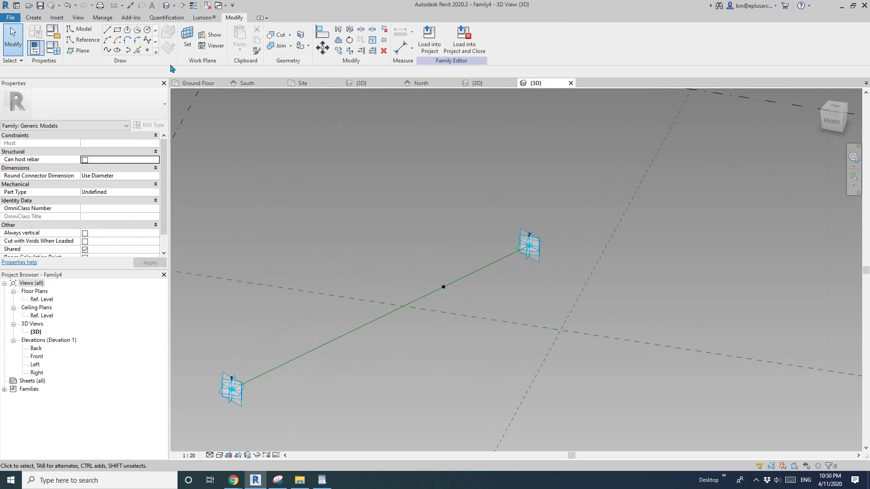
click(118, 31)
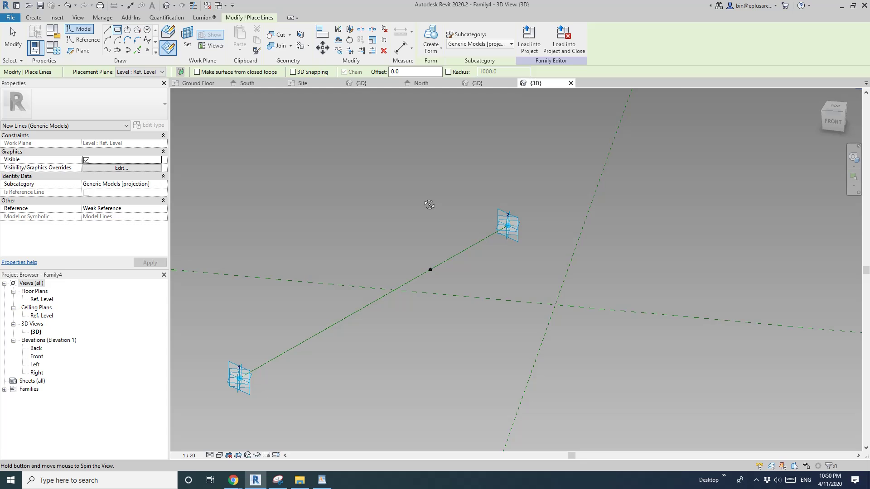
scroll(412, 265, up, 3)
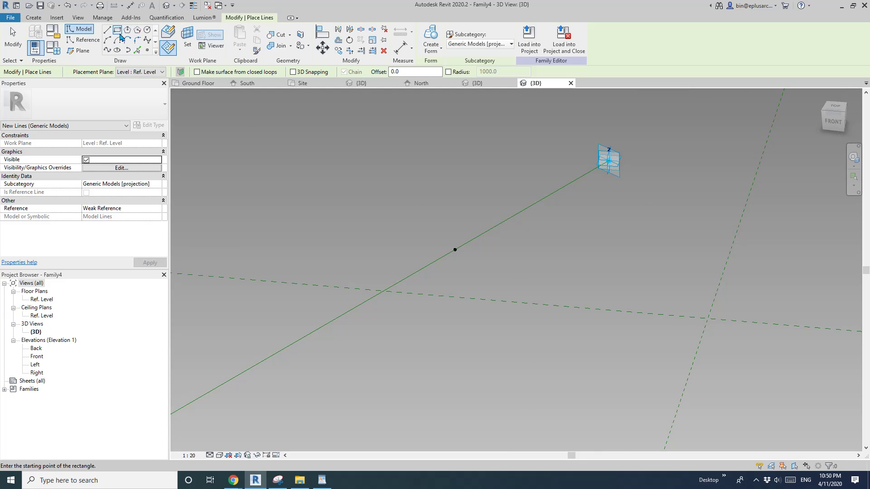
scroll(451, 248, up, 2)
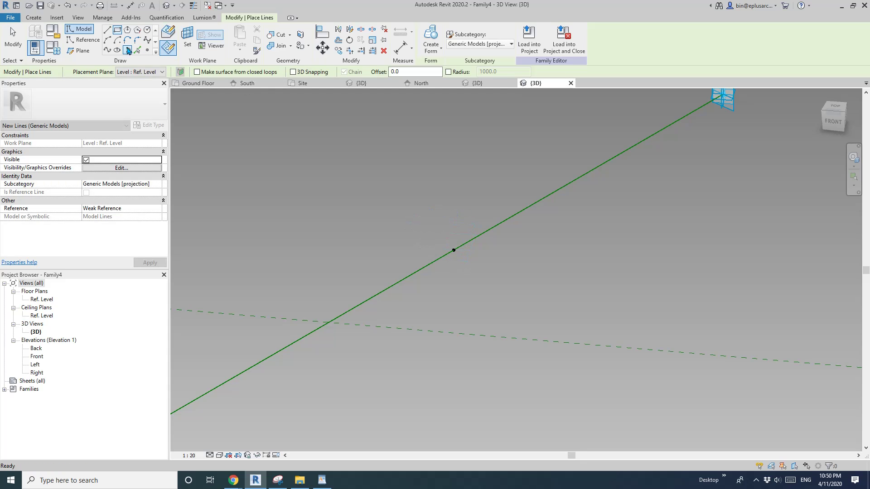
click(81, 40)
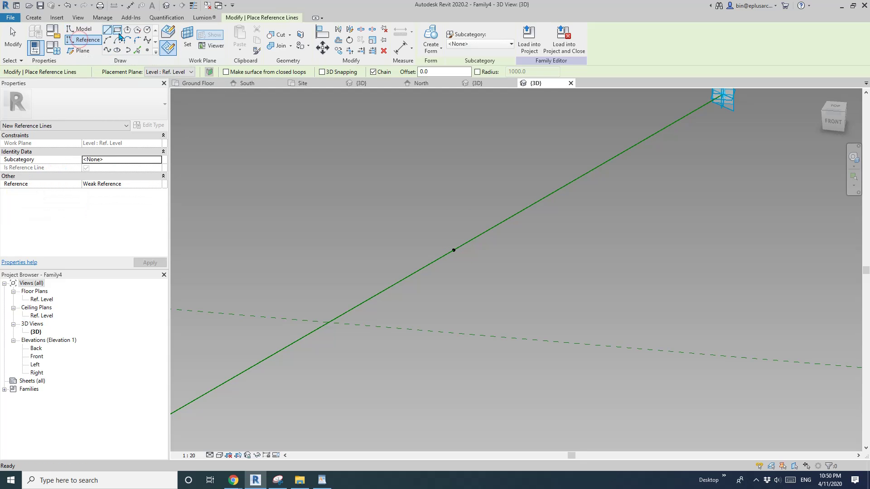
click(171, 49)
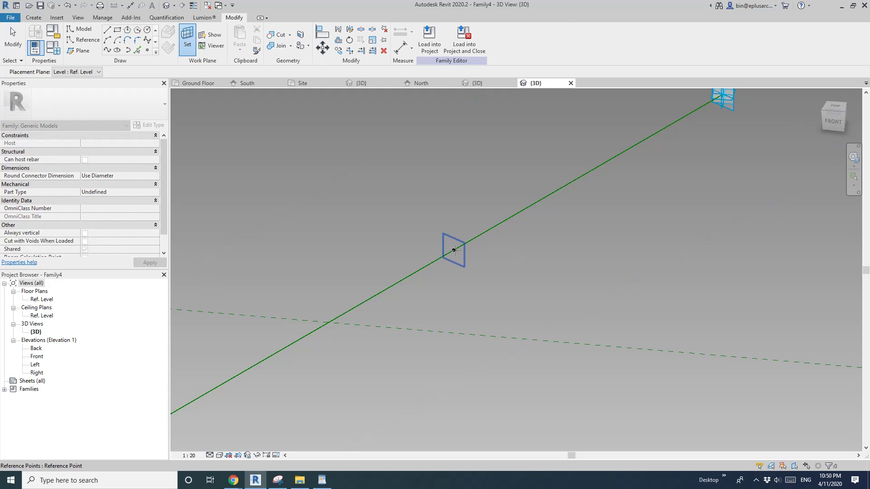
scroll(478, 248, down, 2)
shift+middle_drag(485, 270, 484, 256)
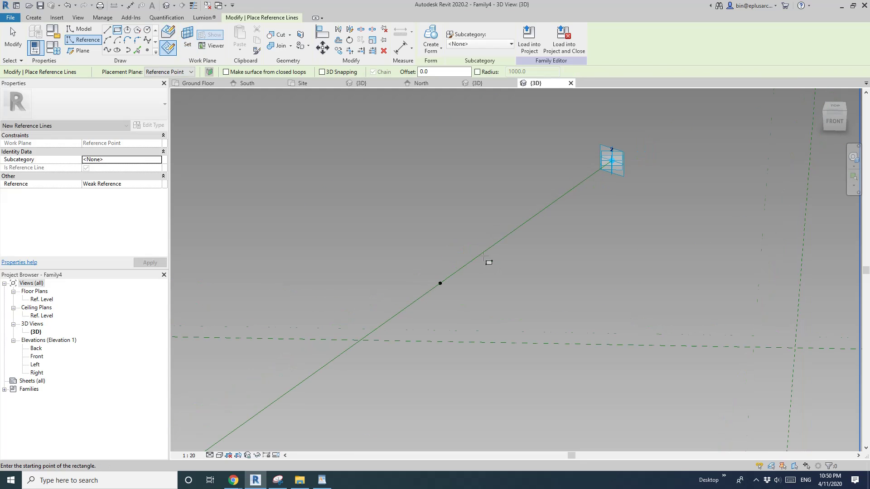
Draw a 60 by 100 mm rectangle of reference lines on the hosted point's plane, just beside the point.
click(435, 272)
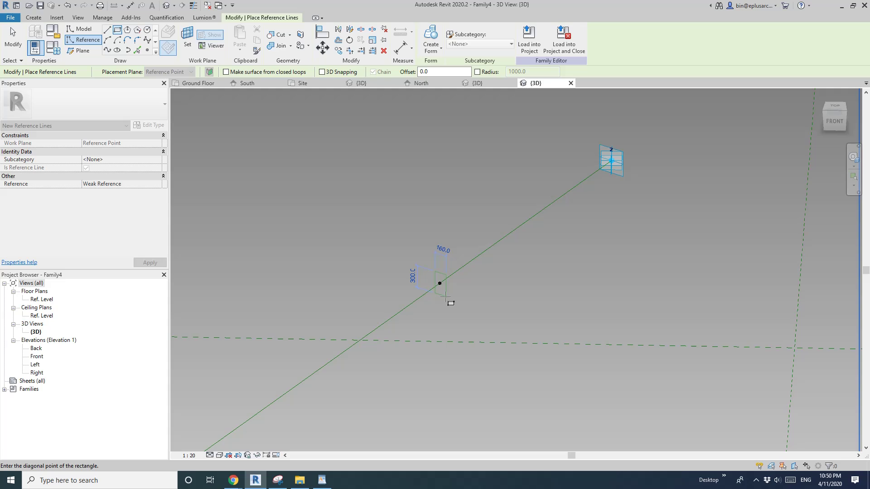
scroll(446, 297, up, 3)
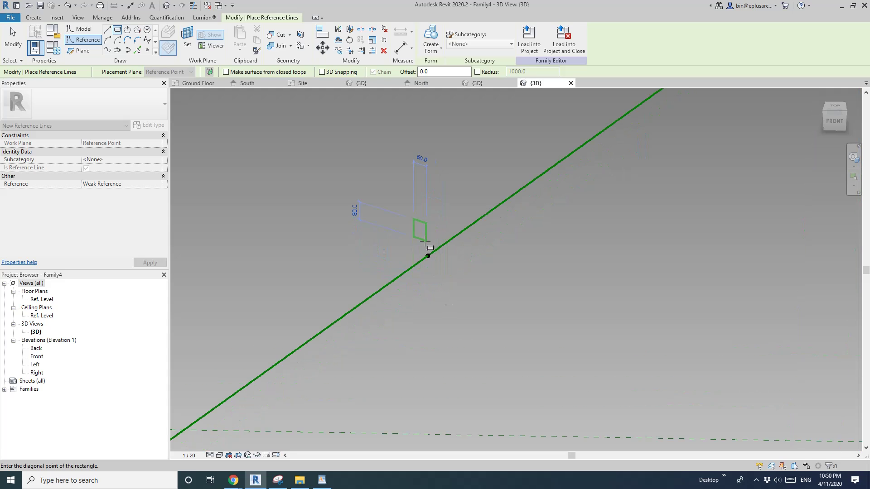
scroll(425, 241, up, 2)
scroll(425, 247, down, 1)
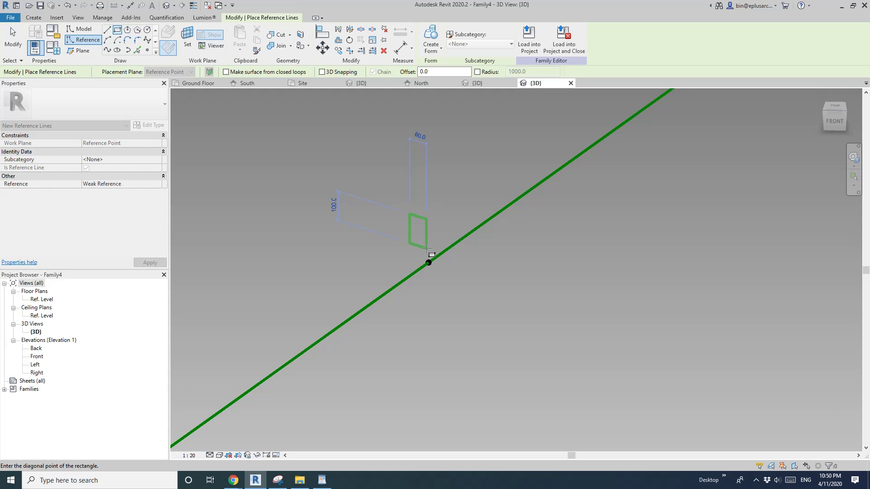
key(Escape)
Move the whole rectangular profile horizontally and vertically so that it is centred on the hosted reference point.
key(Tab)
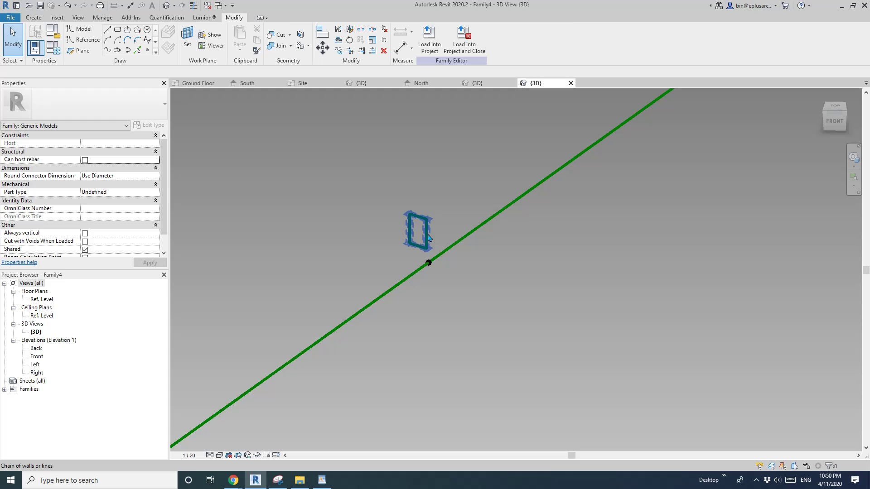
click(426, 238)
scroll(426, 237, up, 1)
drag(414, 251, 414, 250)
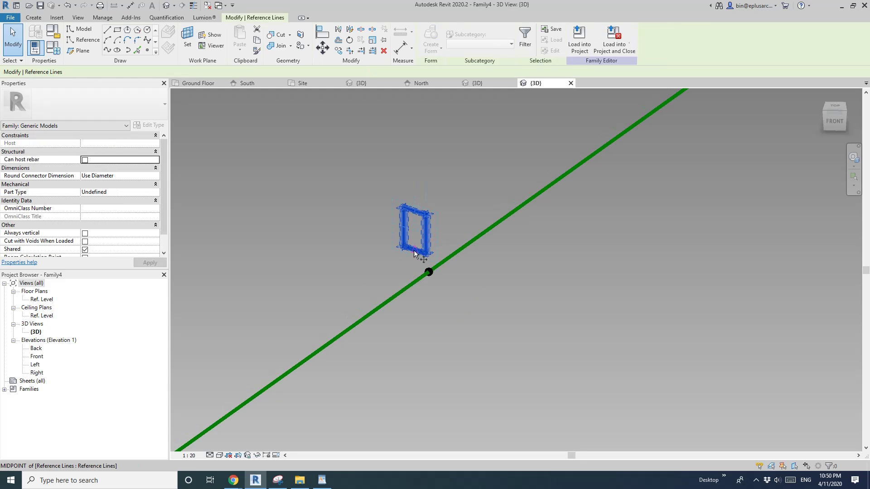
click(433, 278)
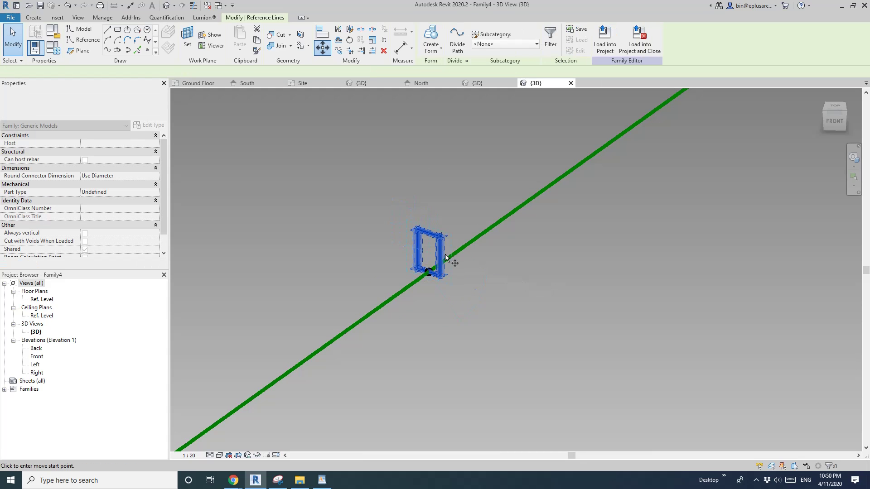
click(441, 247)
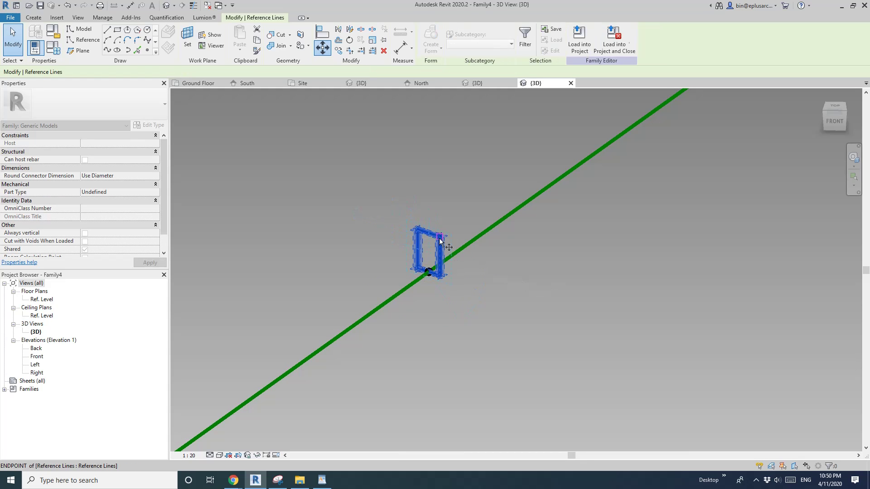
click(446, 265)
scroll(451, 283, down, 2)
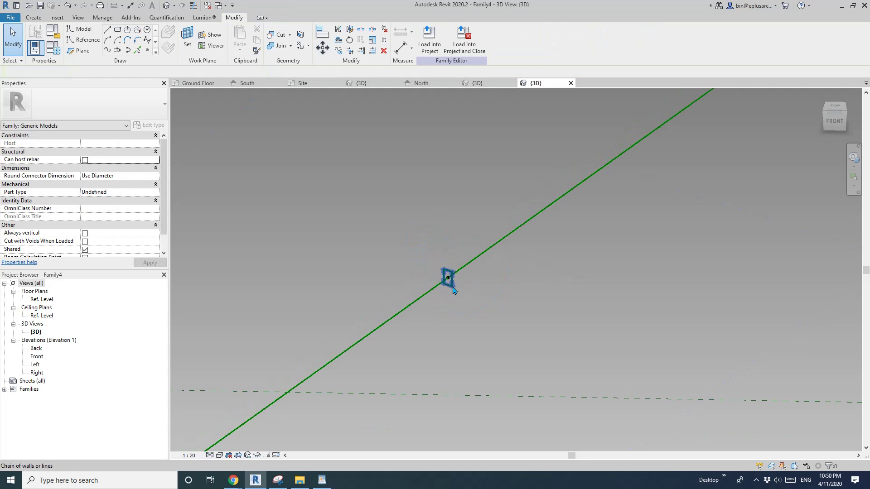
scroll(447, 279, down, 3)
scroll(448, 281, up, 3)
key(Tab)
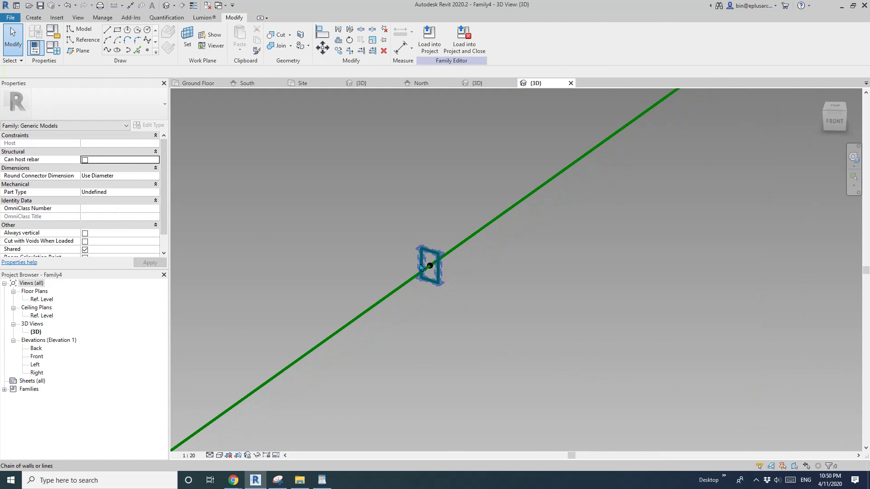
click(454, 280)
scroll(520, 272, down, 2)
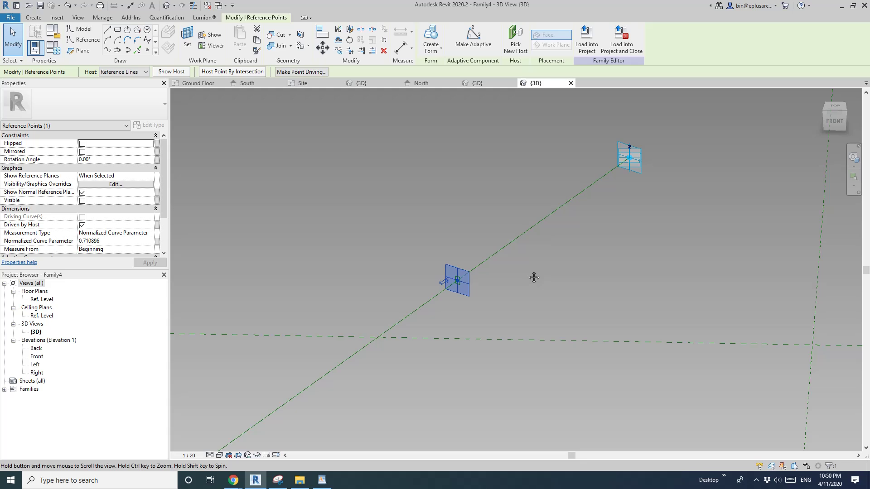
click(481, 275)
scroll(481, 274, up, 1)
scroll(460, 277, down, 2)
shift+middle_drag(478, 281, 452, 288)
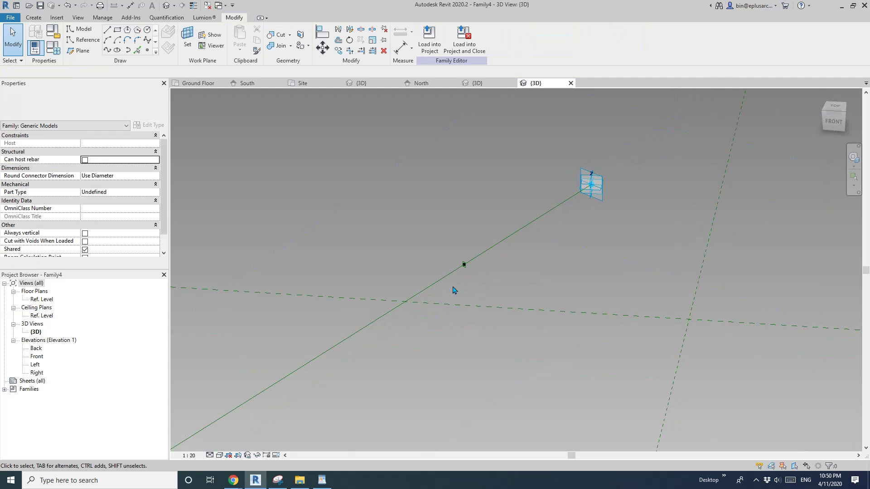
Create a solid form by sweeping the centred rectangular profile along the reference line between the two adaptive points.
scroll(466, 271, up, 3)
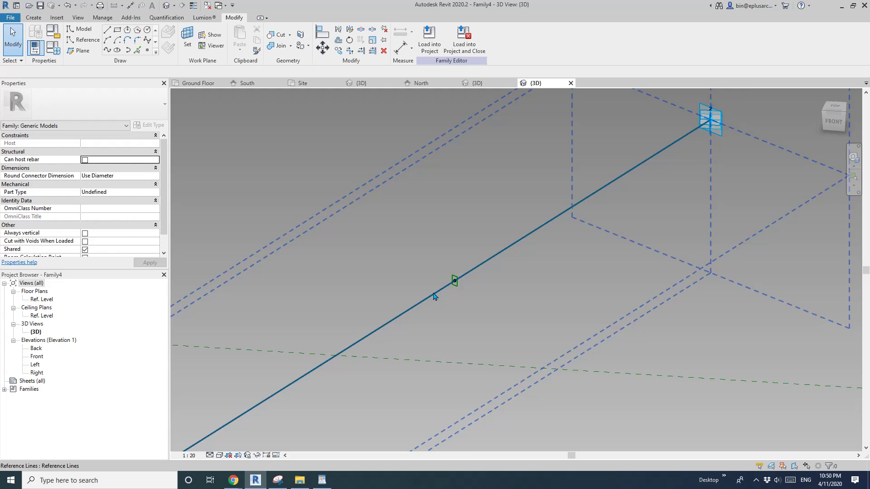
scroll(460, 280, up, 2)
scroll(460, 275, up, 2)
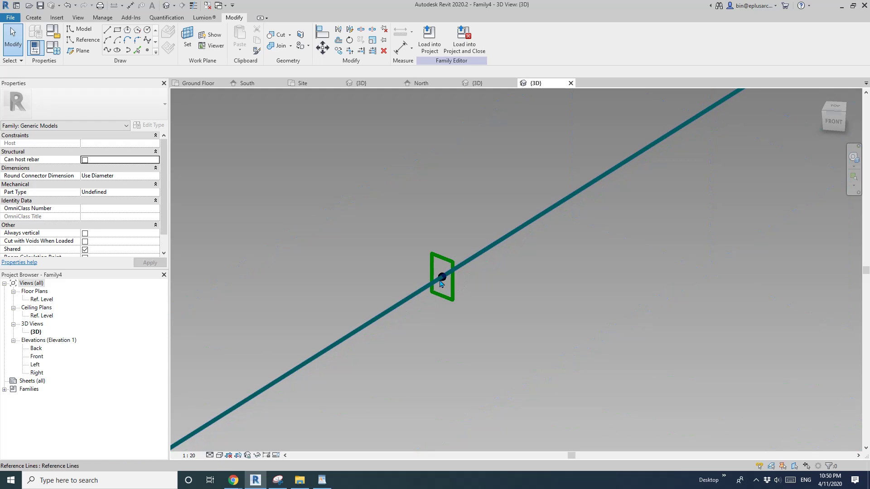
click(452, 273)
scroll(451, 269, down, 3)
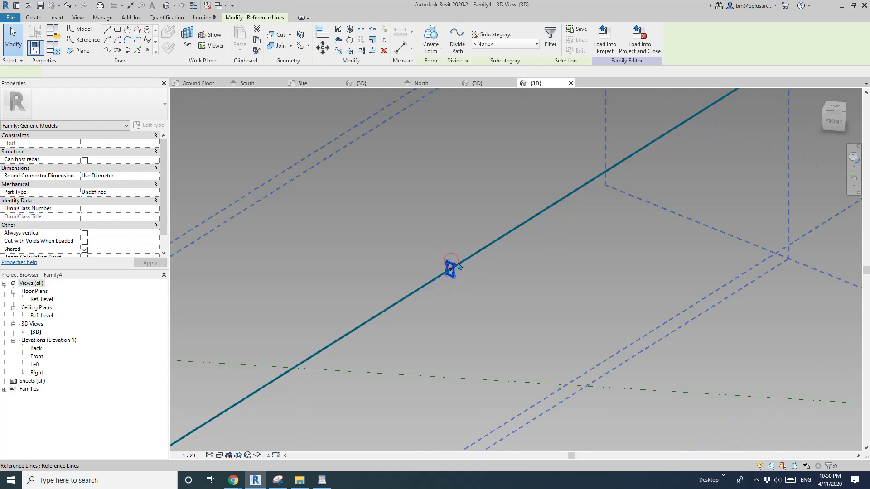
scroll(489, 247, down, 2)
click(471, 260)
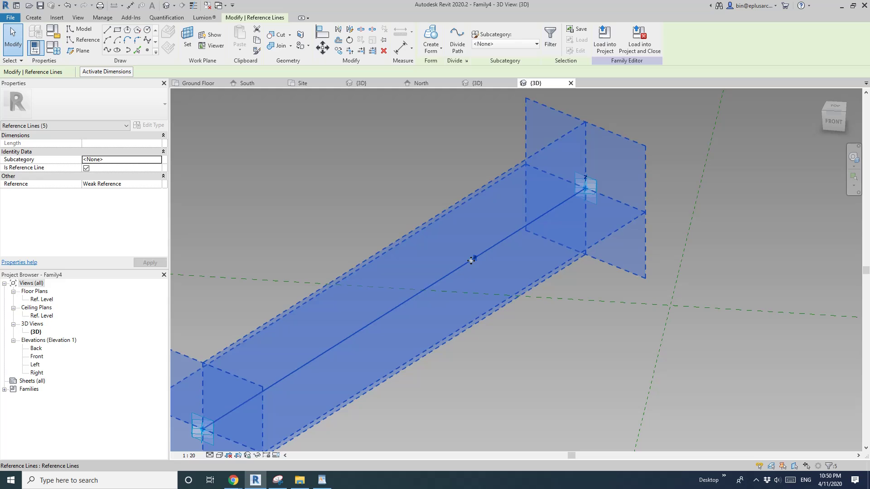
middle_drag(194, 440, 317, 371)
scroll(307, 396, down, 1)
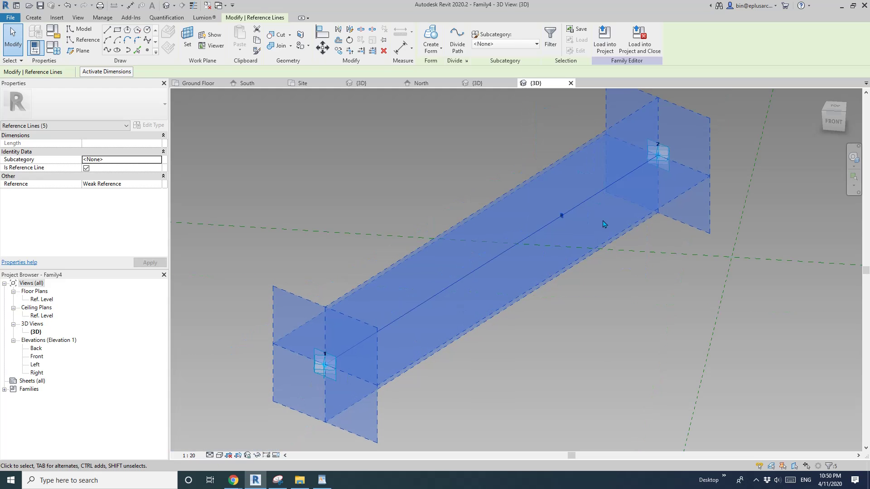
scroll(643, 172, up, 3)
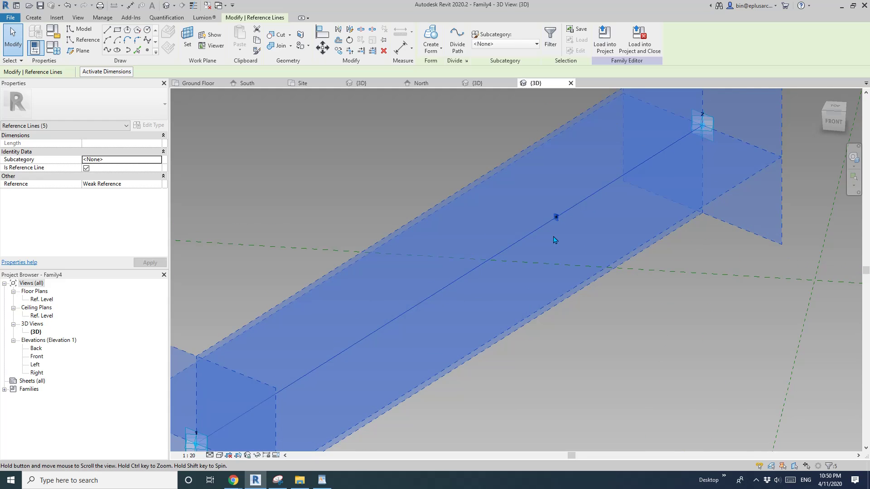
click(428, 38)
scroll(539, 218, down, 2)
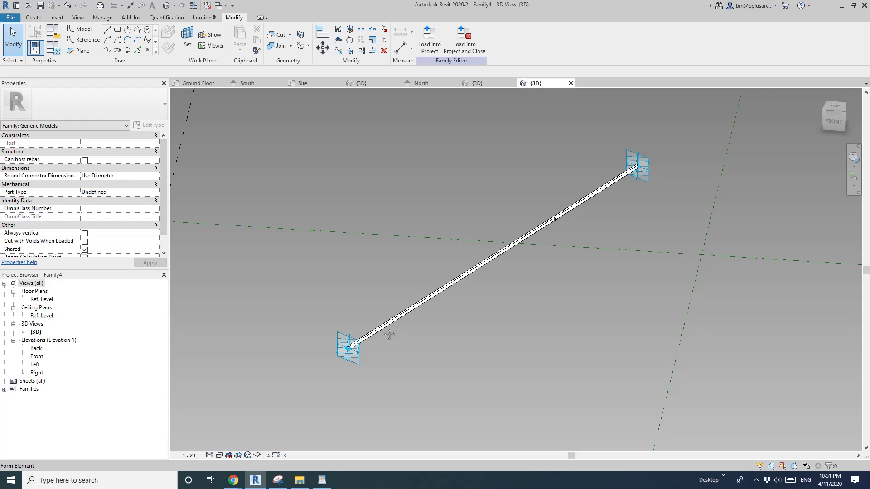
click(482, 288)
scroll(488, 230, down, 1)
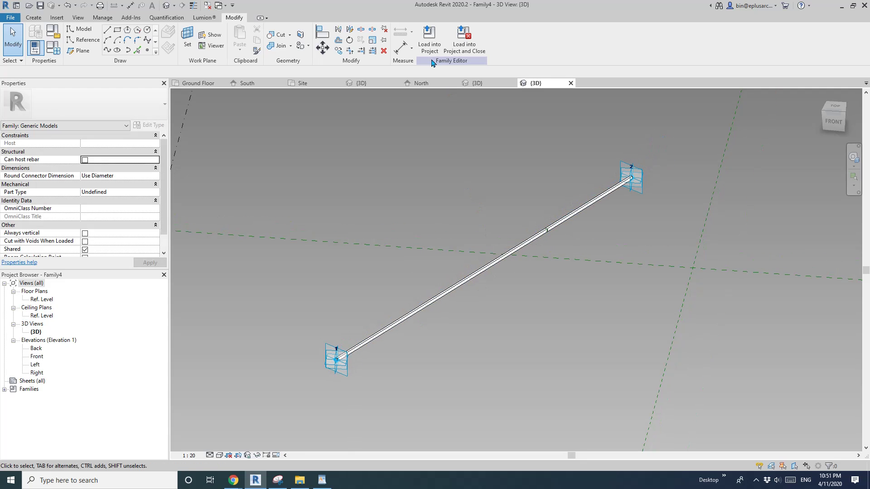
Load the beam family into Project2 only, go to the project's 3D view of the roof and cancel the component placement.
click(429, 42)
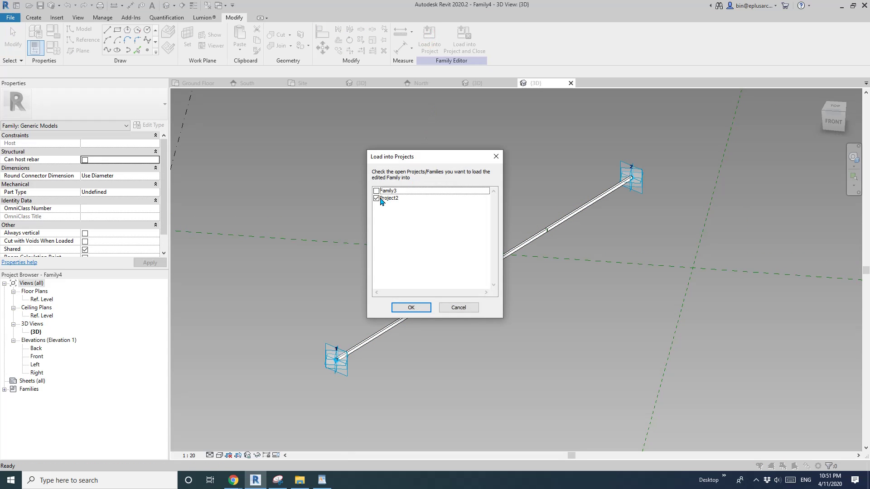
click(410, 308)
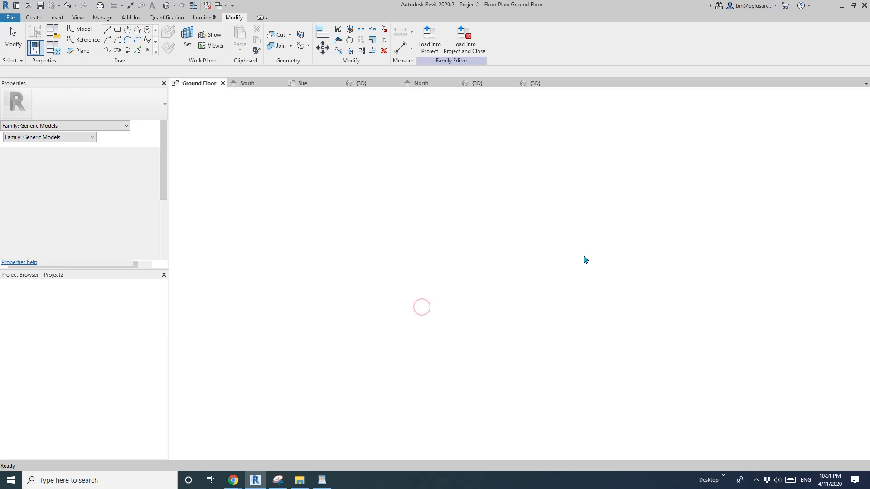
click(361, 82)
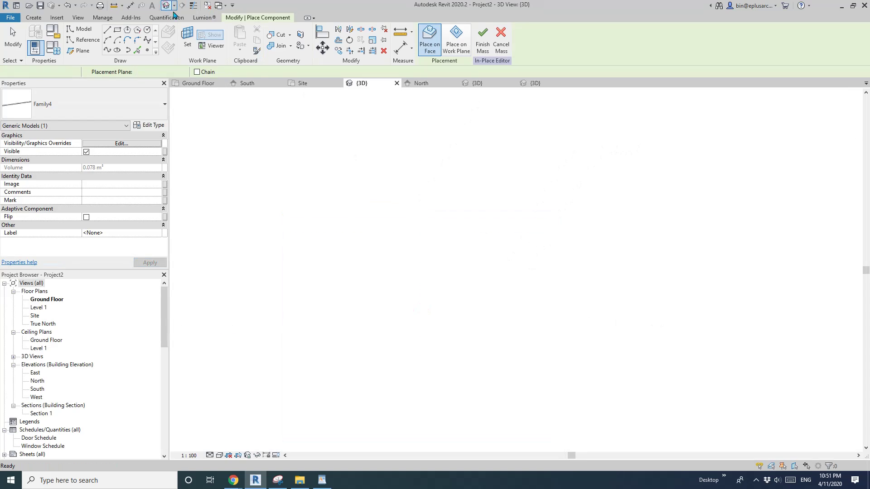
shift+middle_drag(407, 191, 517, 265)
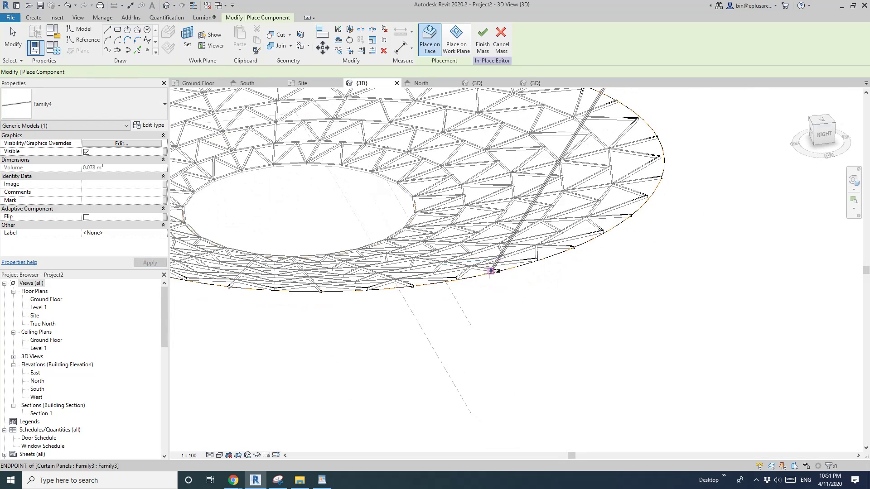
scroll(498, 276, down, 3)
key(Escape)
scroll(488, 303, up, 5)
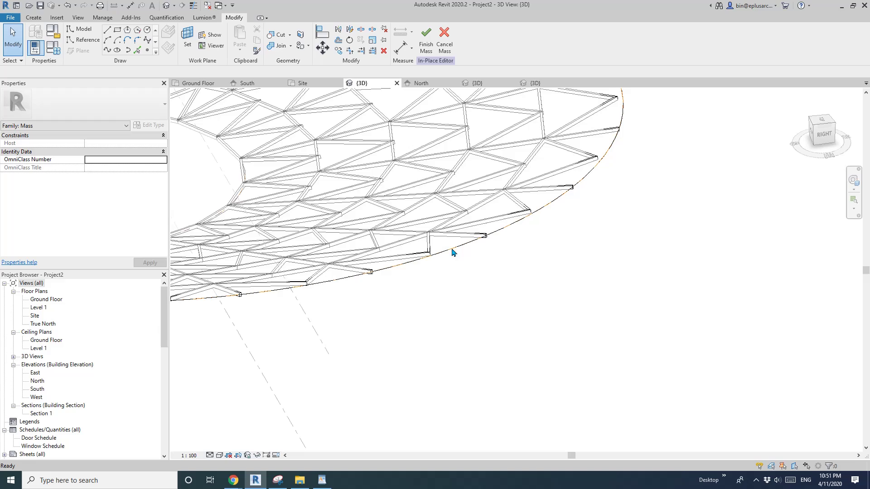
Turn off the component display of the front divided surface and show its surface grid instead.
click(330, 286)
shift+middle_drag(330, 287, 492, 255)
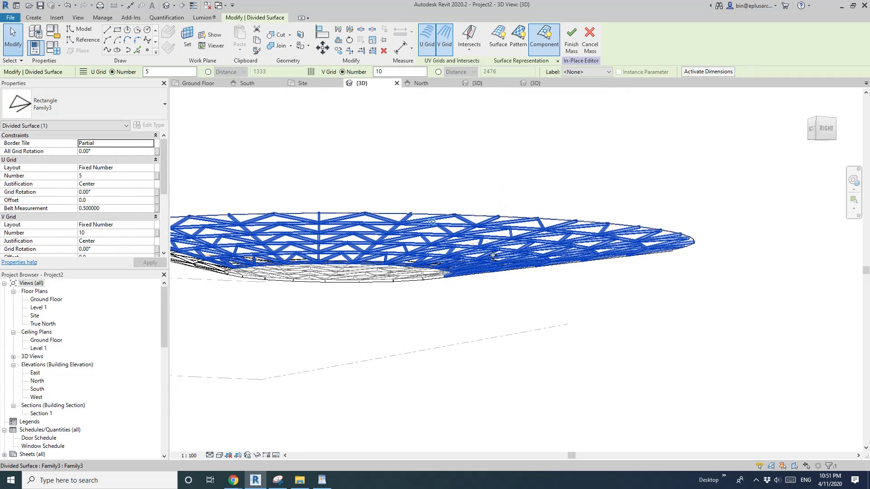
click(543, 40)
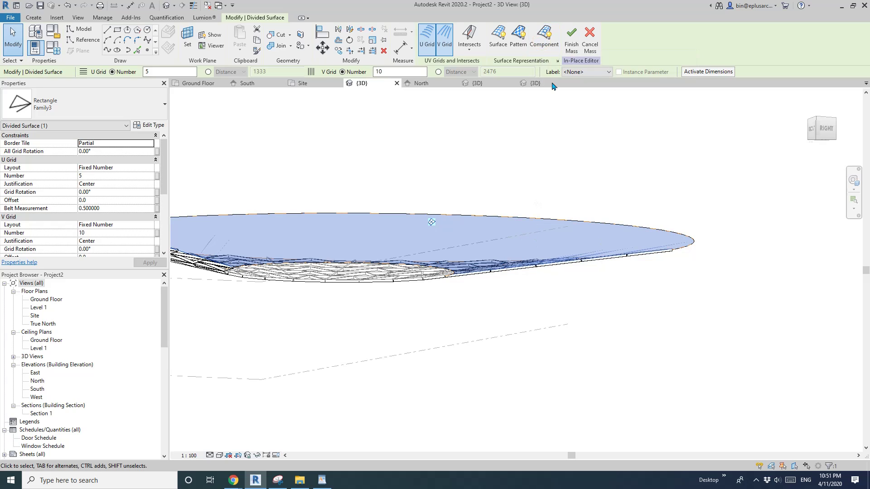
click(494, 43)
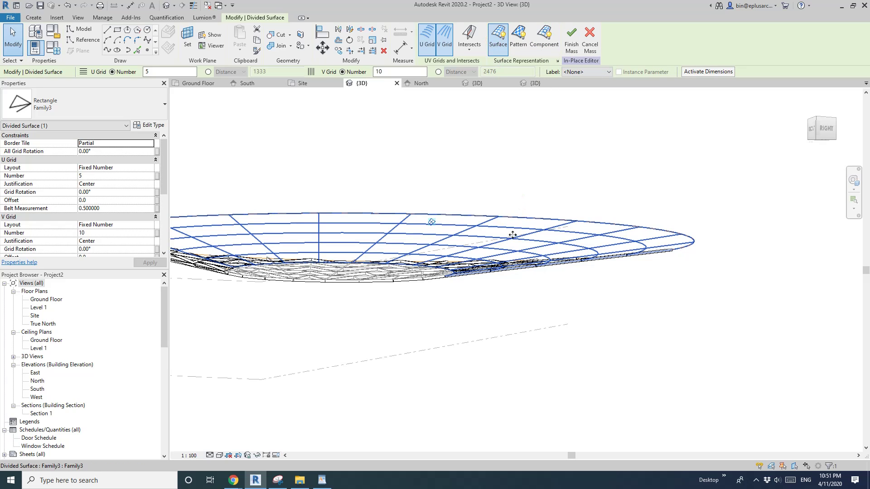
click(641, 329)
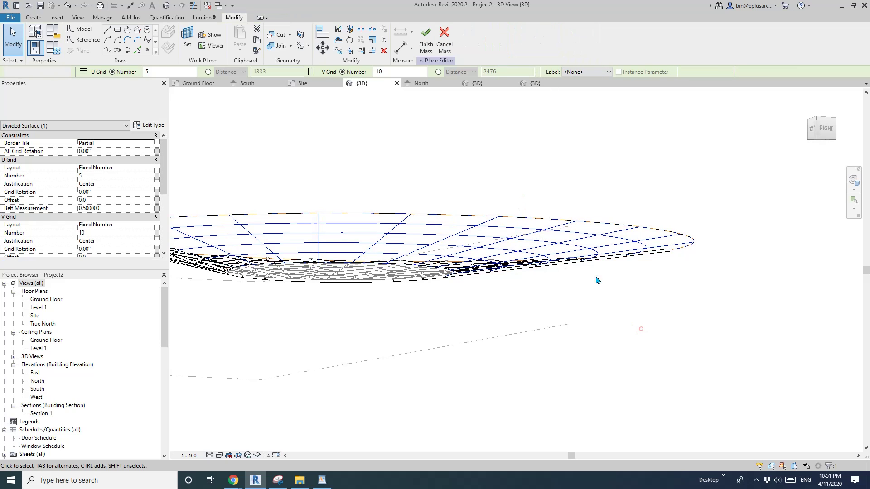
Enable Nodes in the divided surface's Surface Representation settings.
click(535, 235)
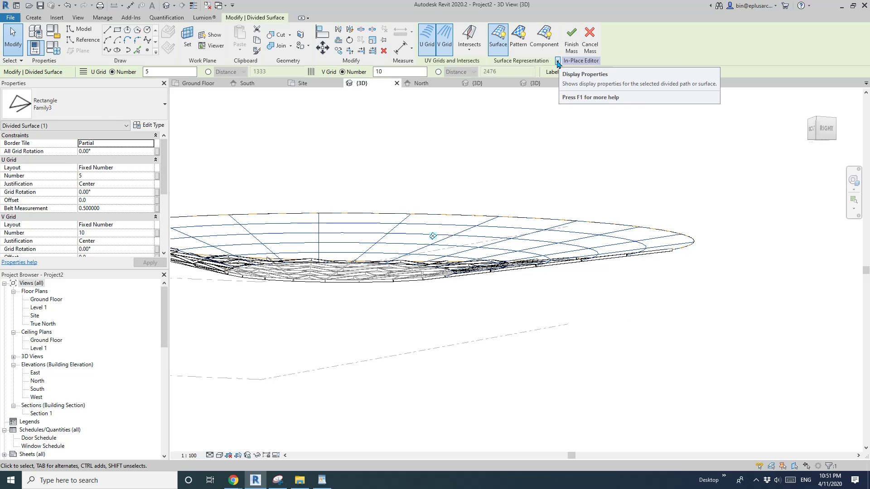
click(557, 62)
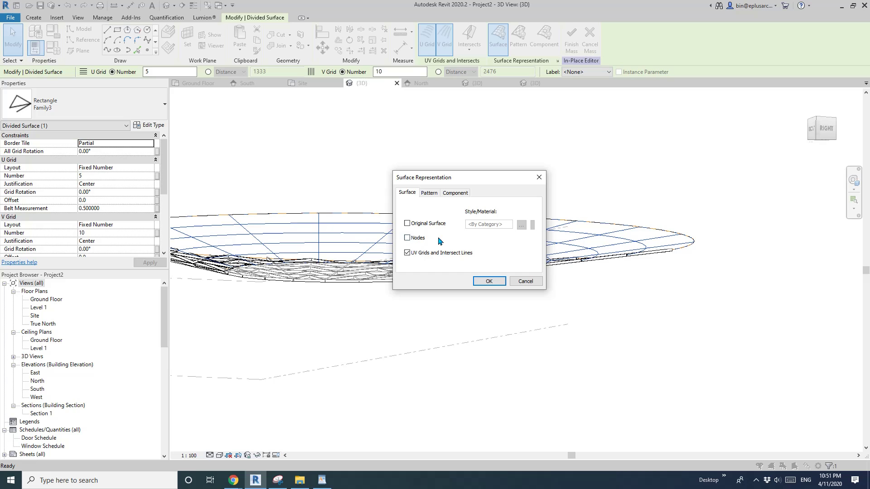
click(489, 281)
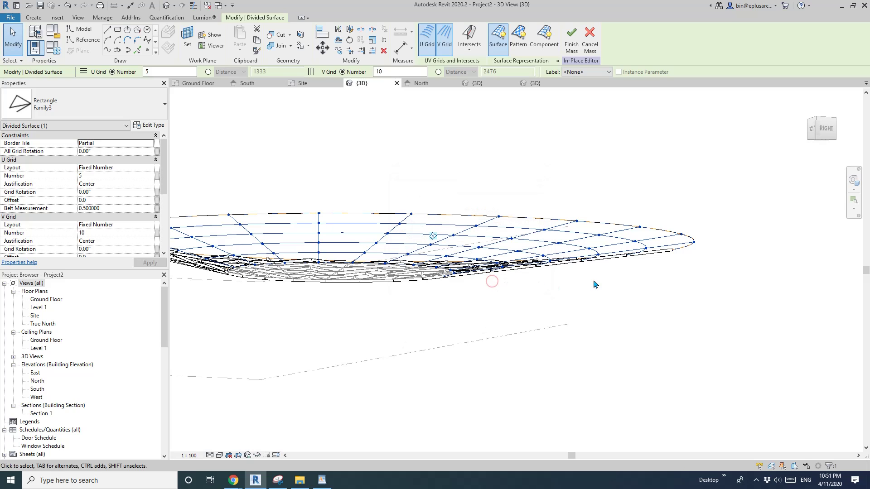
click(609, 335)
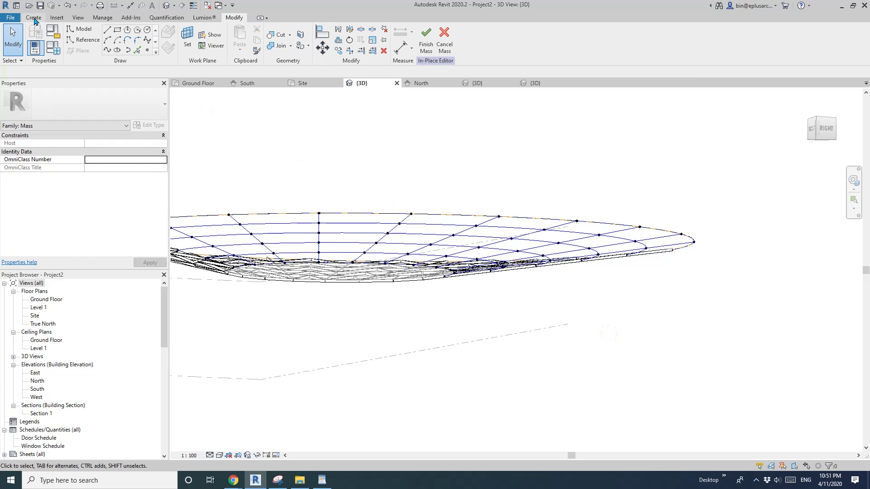
Place a Family4 beam component between two neighbouring grid nodes on the outer edge of the divided surface.
click(33, 18)
click(245, 36)
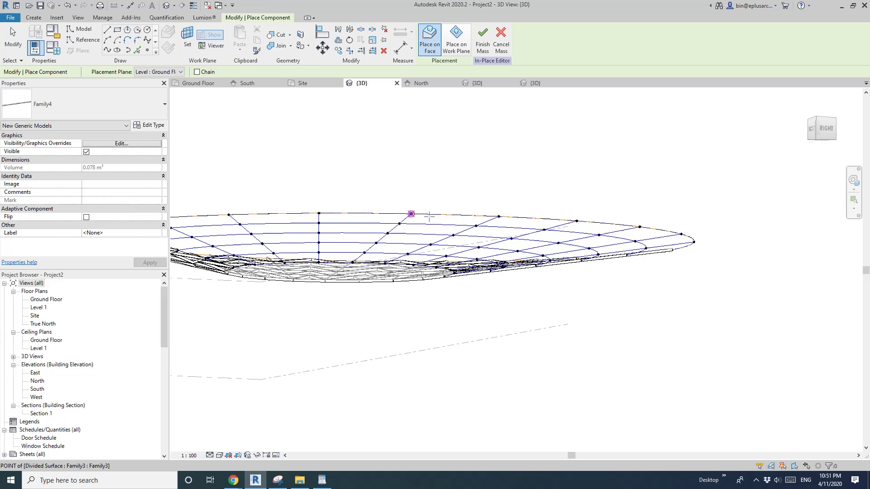
click(411, 214)
click(498, 217)
key(Escape)
Try to repeat the outer-edge beam across the nodes of the divided surface.
scroll(501, 196, down, 2)
shift+middle_drag(501, 196, 544, 267)
scroll(492, 244, up, 3)
scroll(503, 240, up, 3)
click(513, 234)
scroll(512, 233, down, 3)
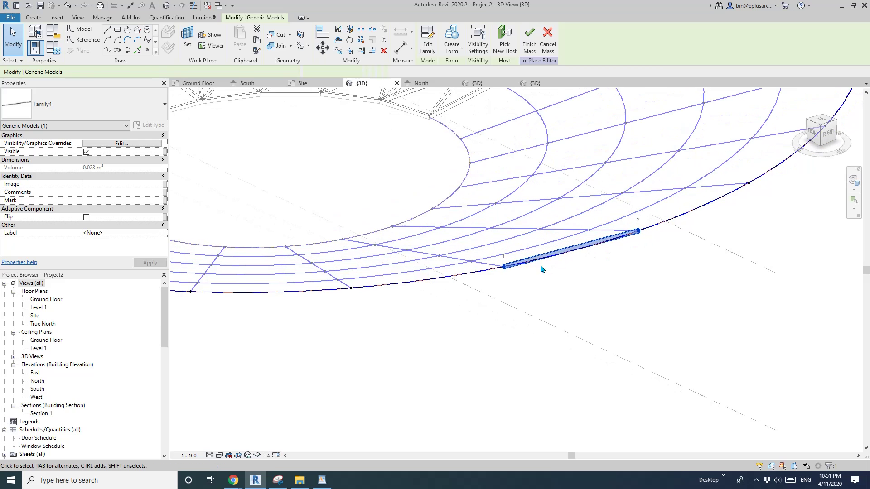
scroll(571, 276, down, 2)
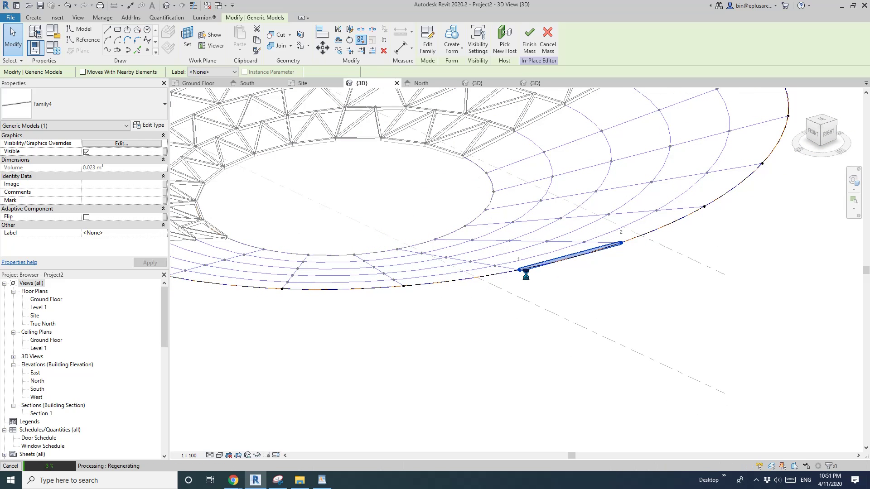
scroll(584, 231, down, 2)
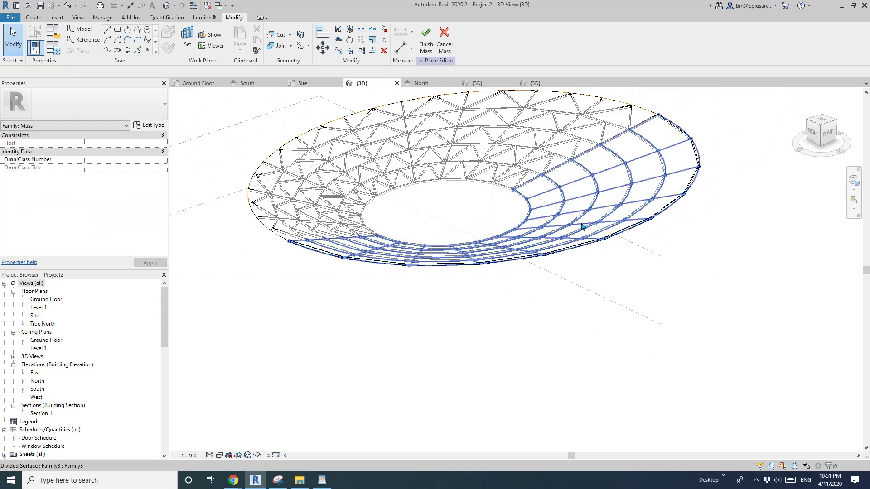
shift+middle_drag(584, 228, 569, 254)
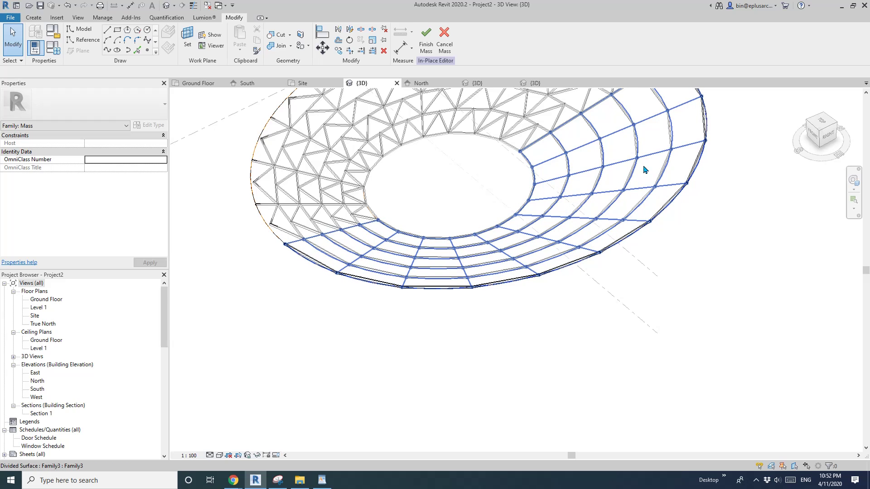
middle_drag(642, 211, 640, 216)
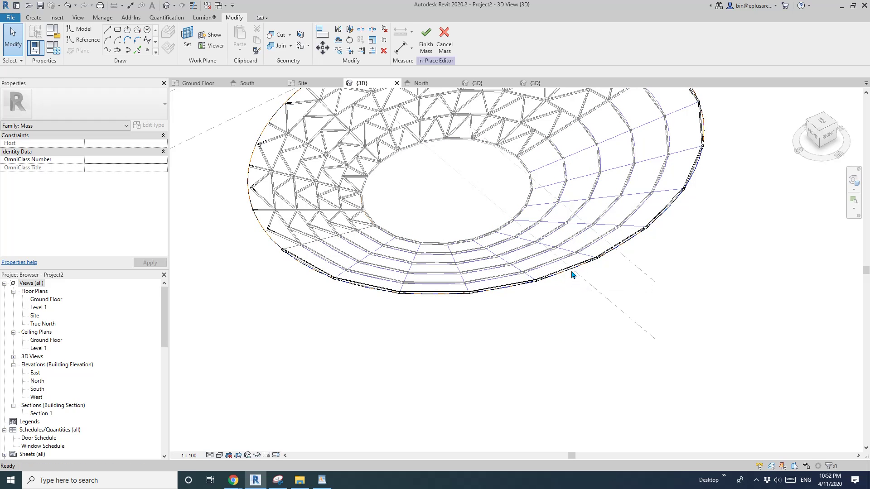
scroll(572, 284, up, 3)
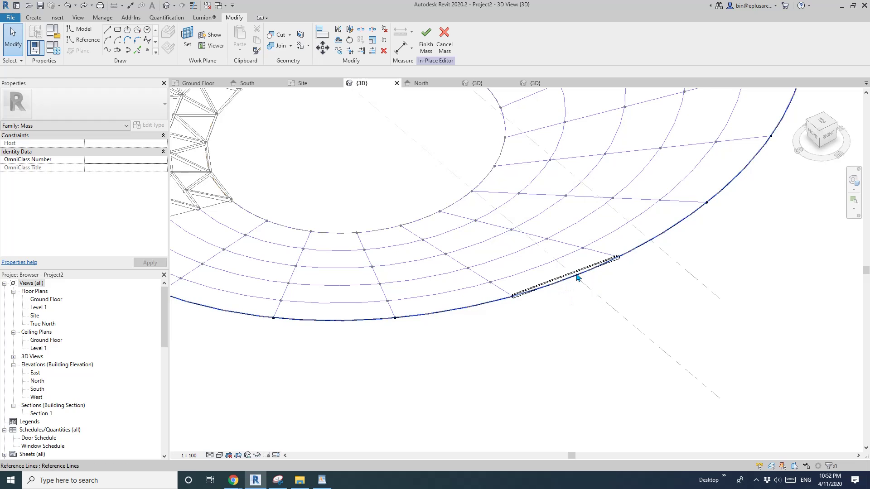
click(33, 17)
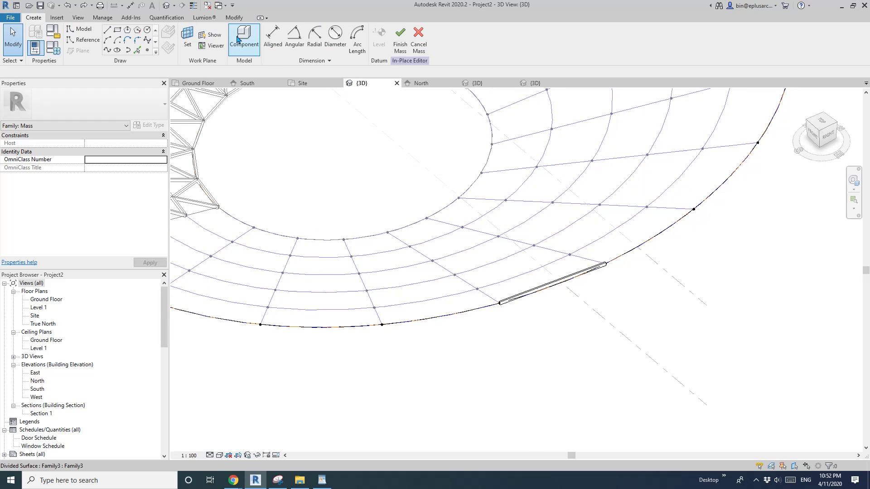
click(243, 36)
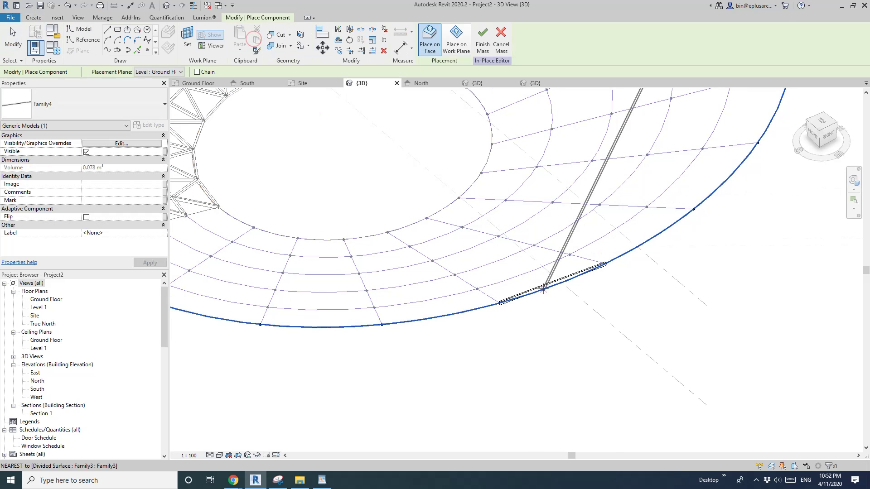
click(382, 324)
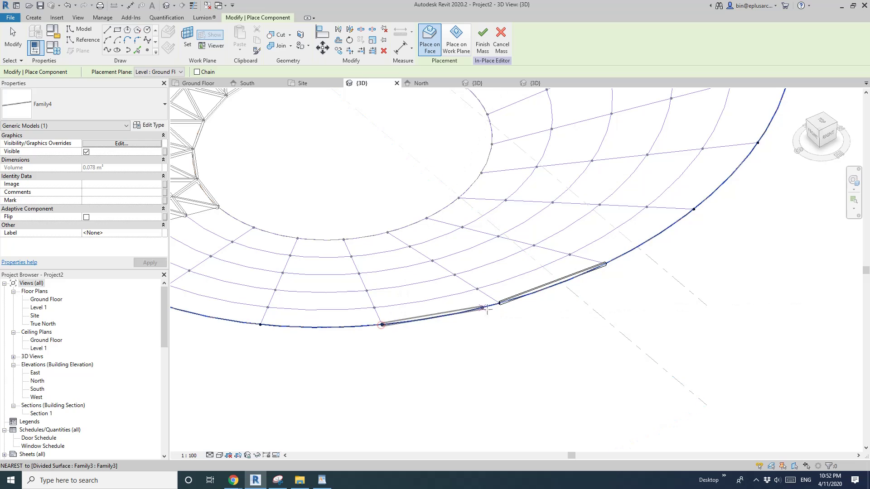
key(Escape)
key(Escape)
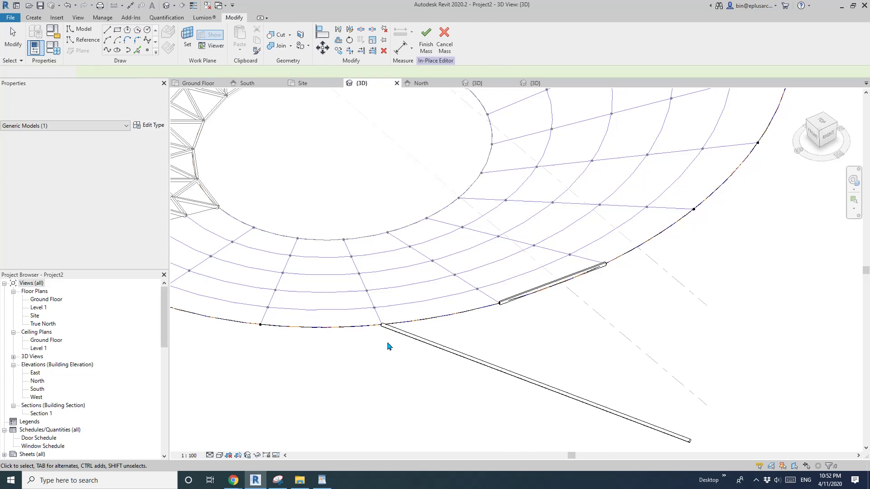
click(429, 341)
key(d)
key(e)
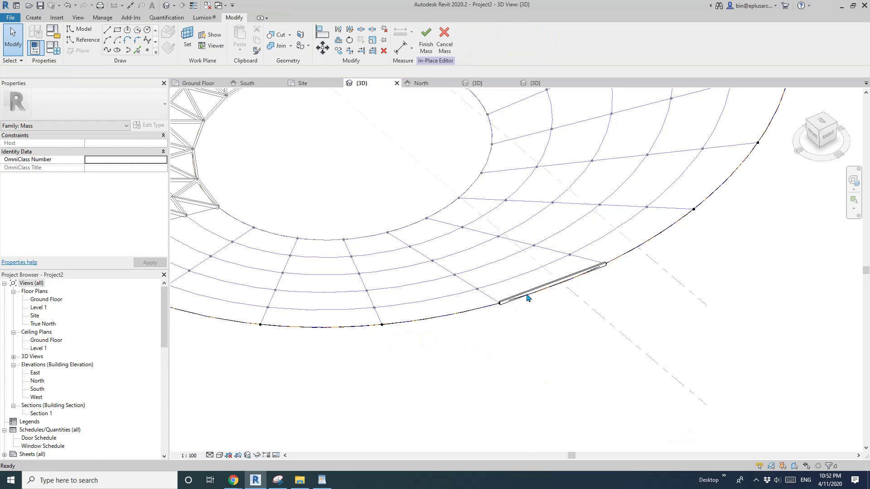
Temporarily hide the first outer-edge beam and place a second Family4 beam between the neighbouring pair of edge nodes.
click(529, 295)
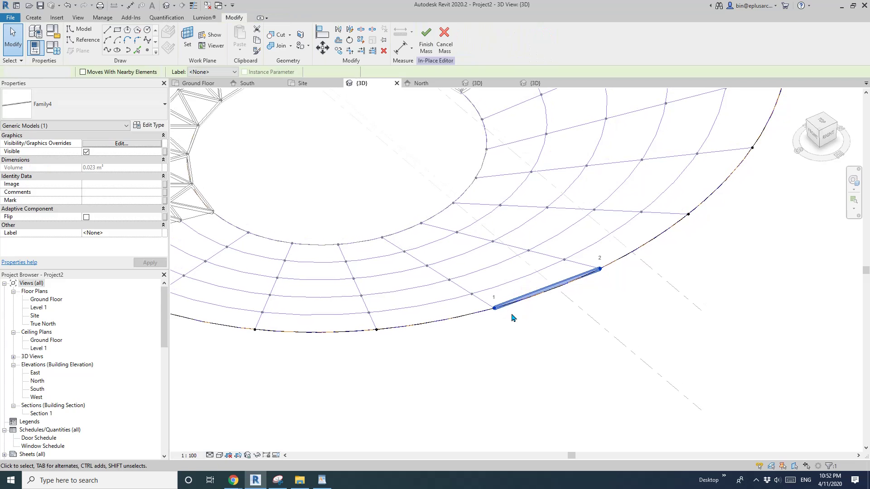
key(h)
key(h)
click(31, 18)
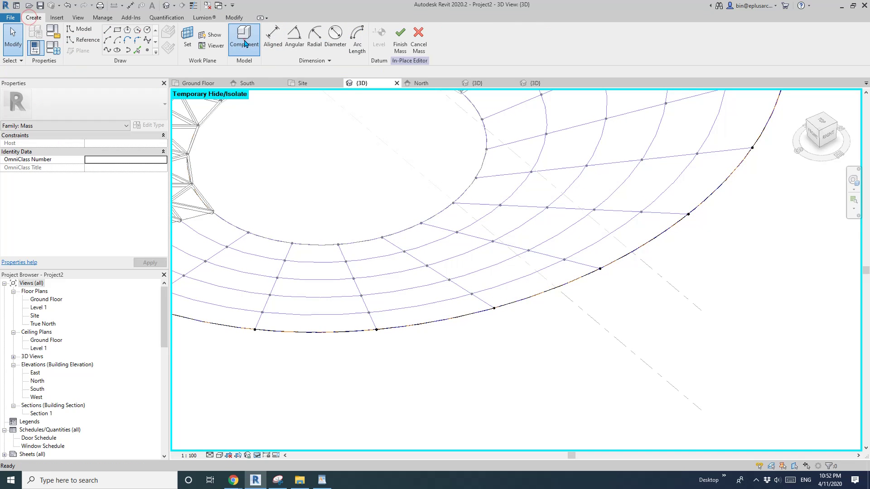
click(245, 43)
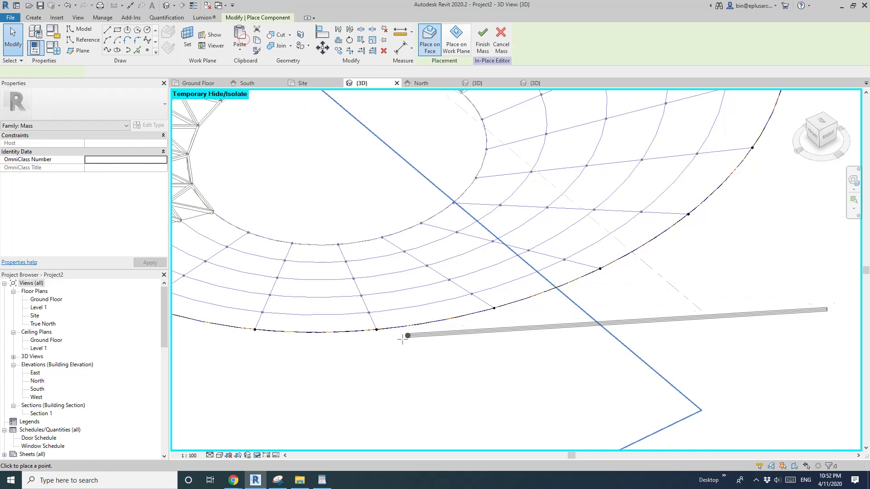
click(376, 330)
click(508, 338)
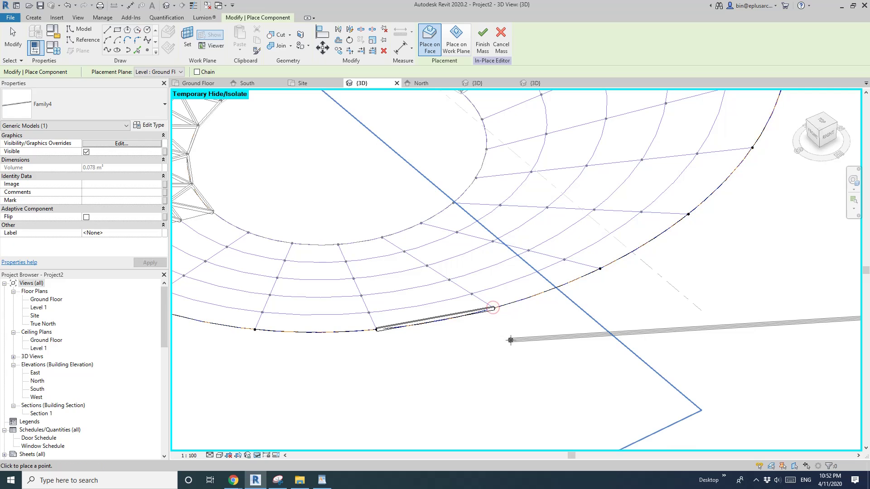
key(Escape)
key(Escape)
Reset the temporary hide and repeat the two outer-edge beams across the nodes of the front divided surface.
scroll(500, 324, down, 1)
middle_drag(500, 325, 532, 312)
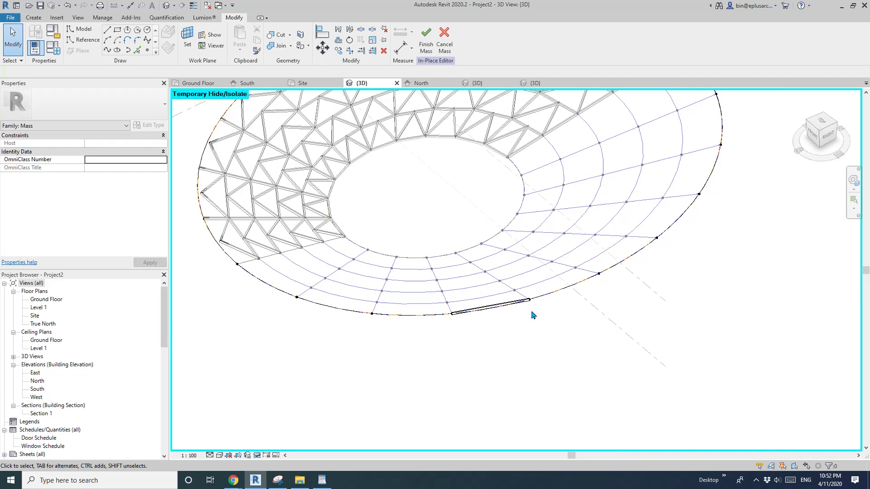
key(h)
key(r)
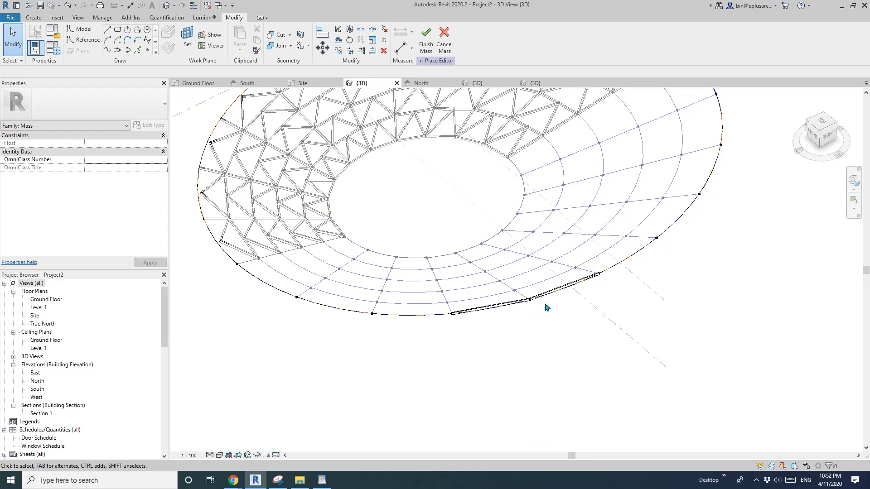
click(550, 294)
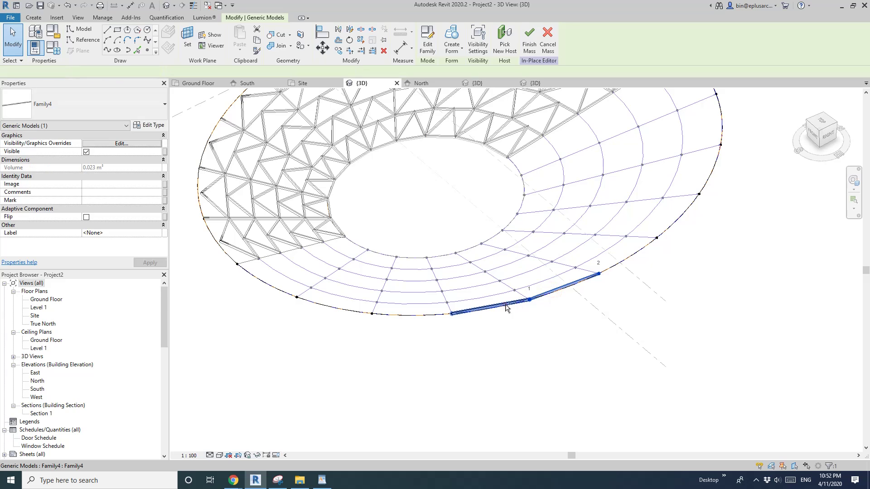
ctrl+click(400, 123)
click(360, 41)
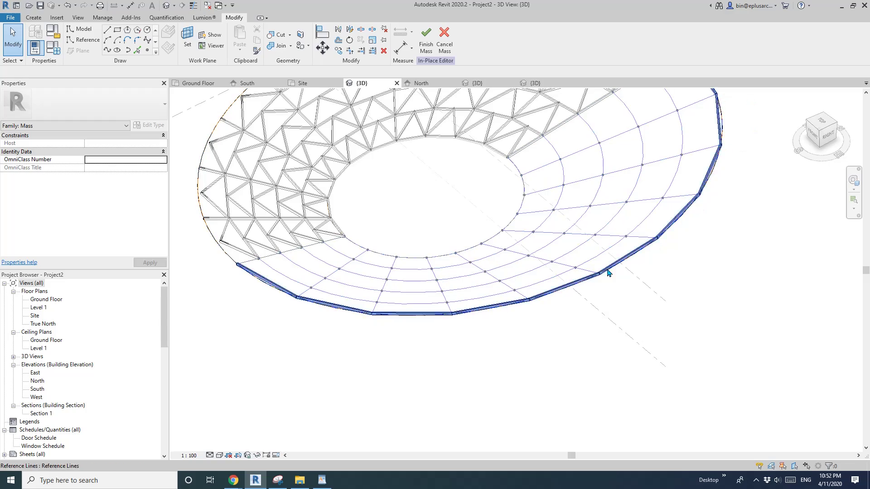
Replace the component display of the rear divided surface with its surface grid and enable Nodes in its Surface Representation settings.
scroll(588, 256, down, 3)
middle_drag(590, 257, 568, 290)
shift+middle_drag(568, 290, 693, 222)
shift+middle_drag(421, 329, 643, 326)
middle_drag(389, 330, 506, 157)
click(506, 157)
middle_drag(466, 208, 517, 289)
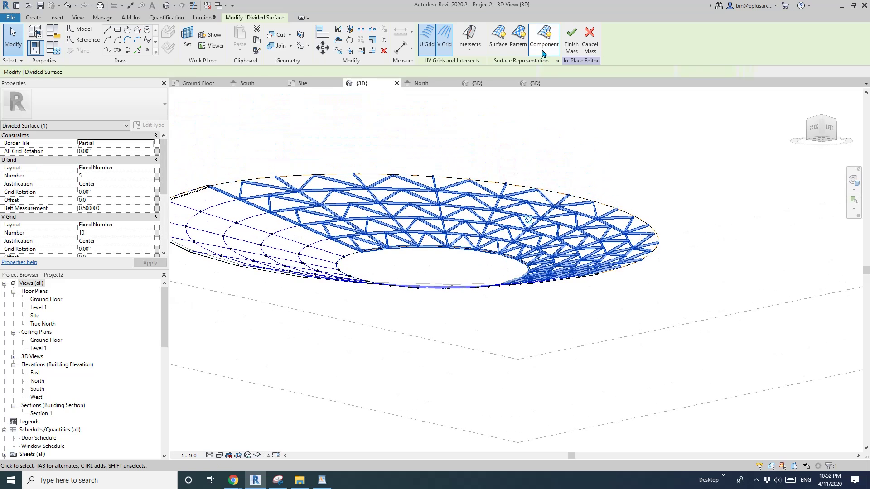
click(544, 45)
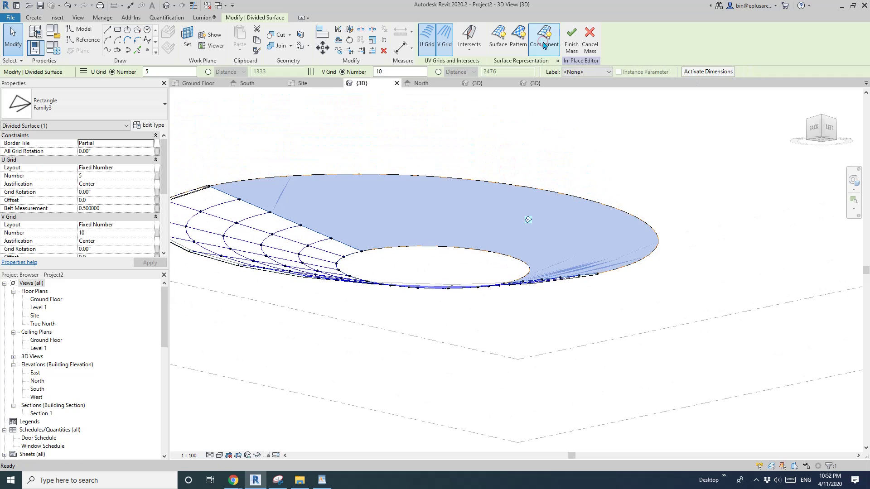
click(497, 45)
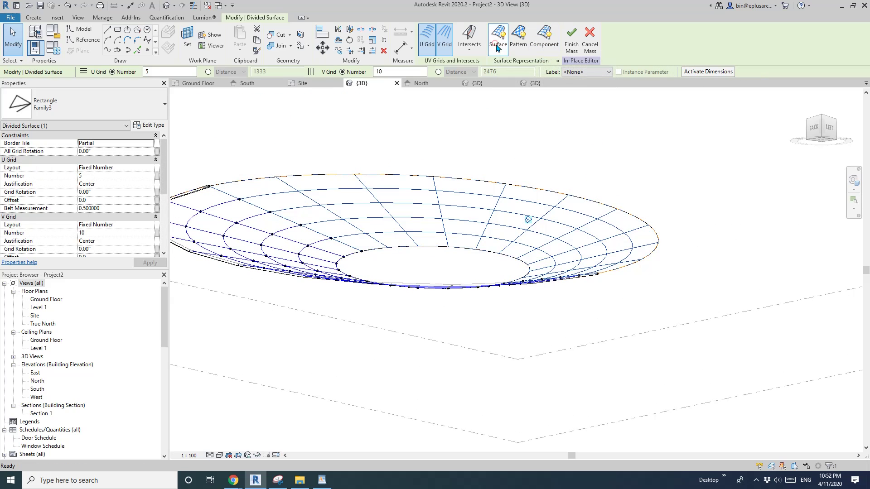
click(556, 61)
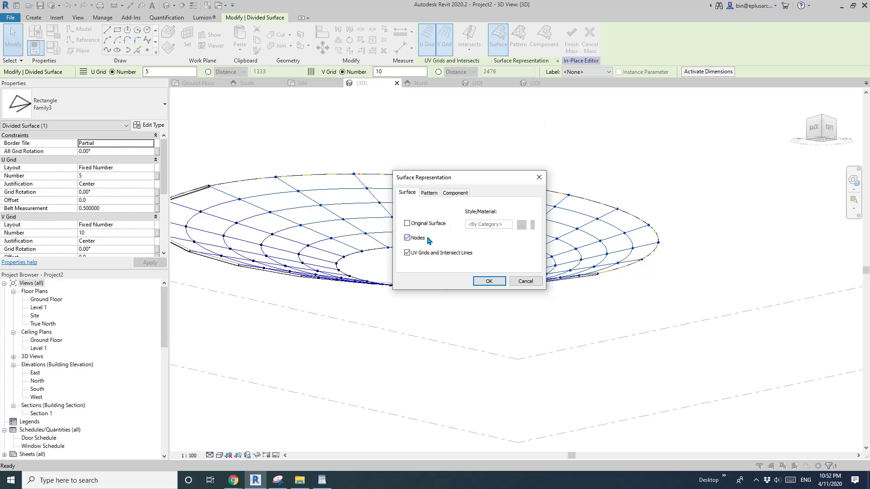
click(489, 282)
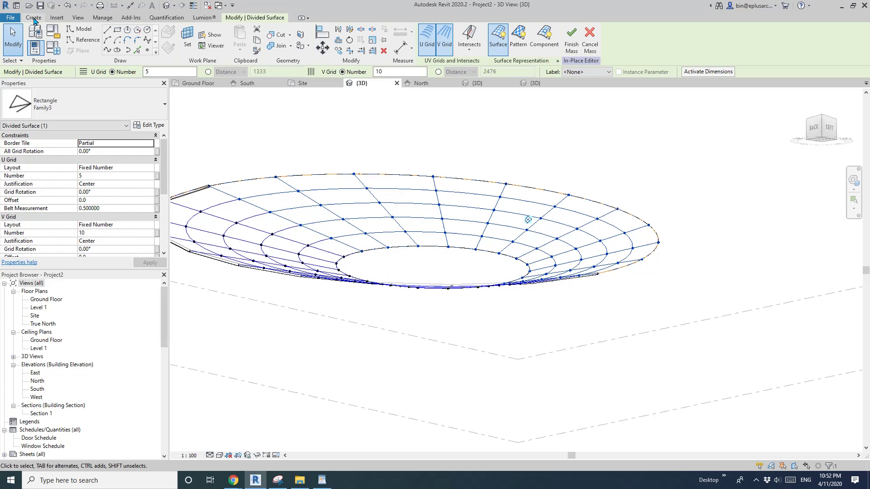
Place a Family4 beam component between two neighbouring nodes on the outer edge of the rear divided surface.
click(34, 18)
click(240, 40)
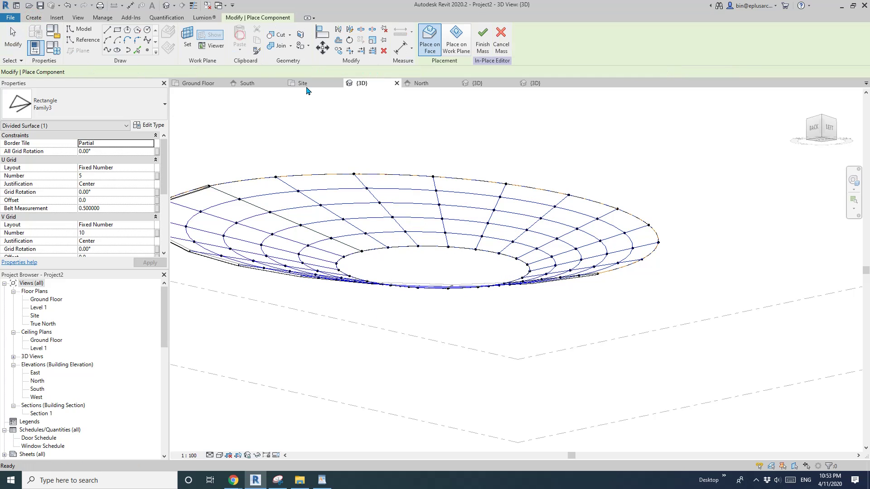
click(354, 174)
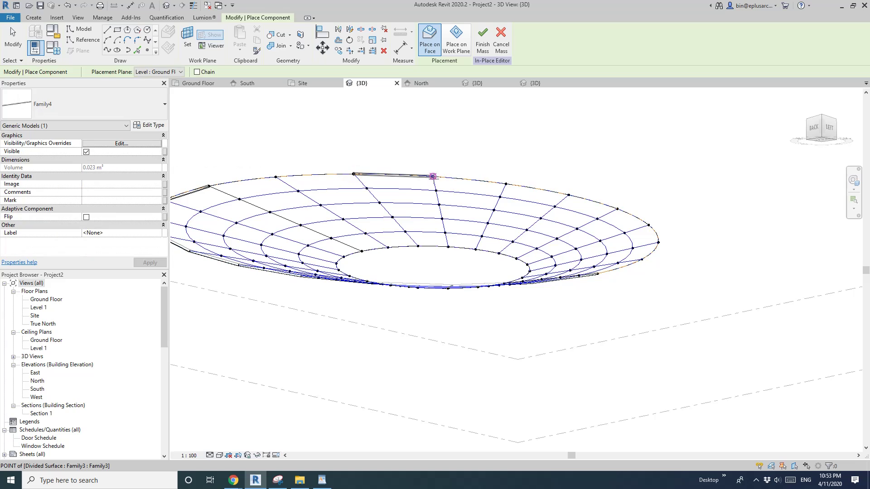
key(Escape)
key(Escape)
Temporarily hide the outer elliptical reference line and the beam on the rear surface's outer edge.
click(411, 180)
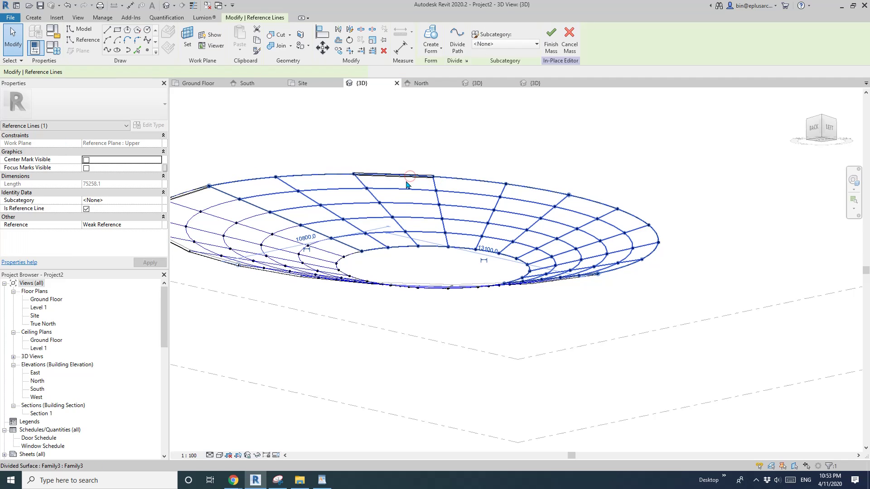
key(Escape)
click(403, 181)
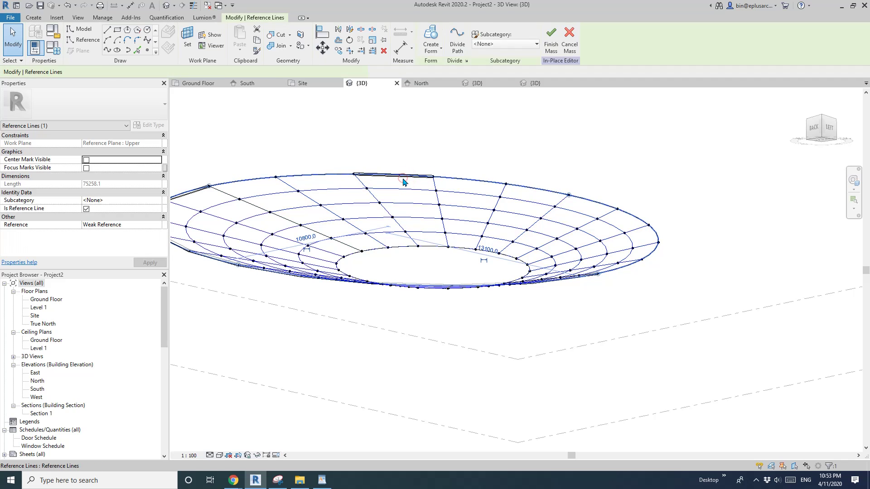
key(h)
key(h)
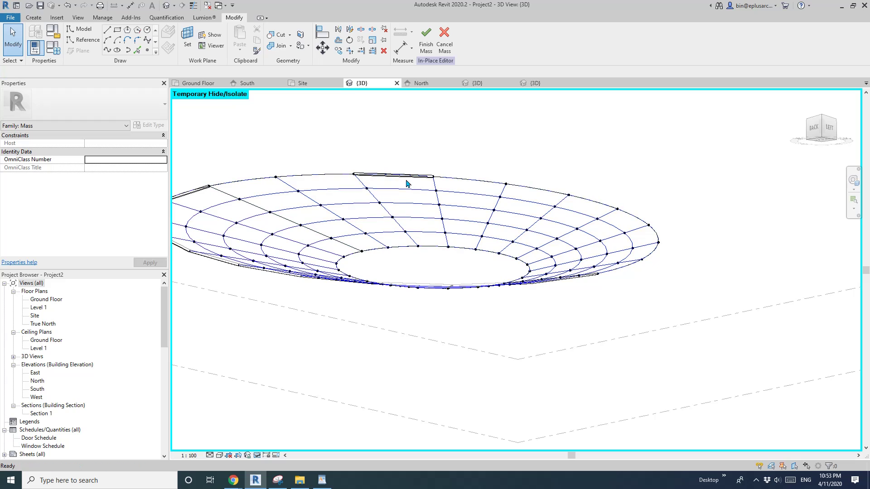
click(406, 180)
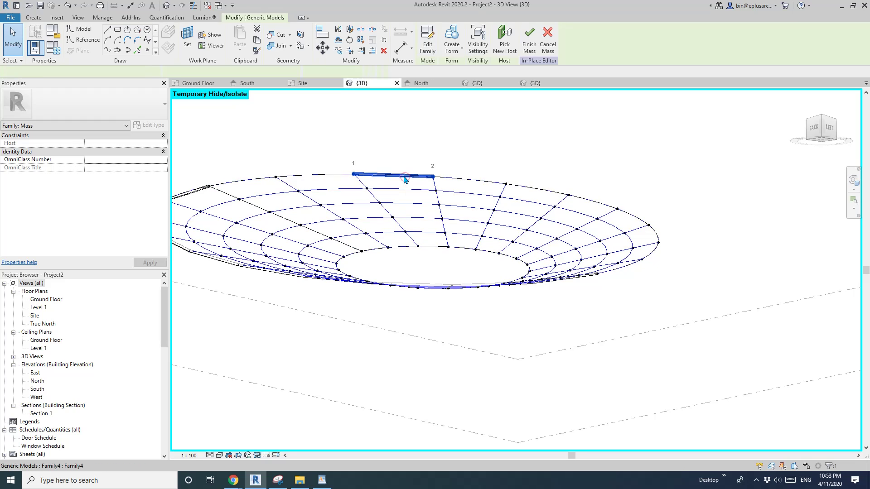
key(Escape)
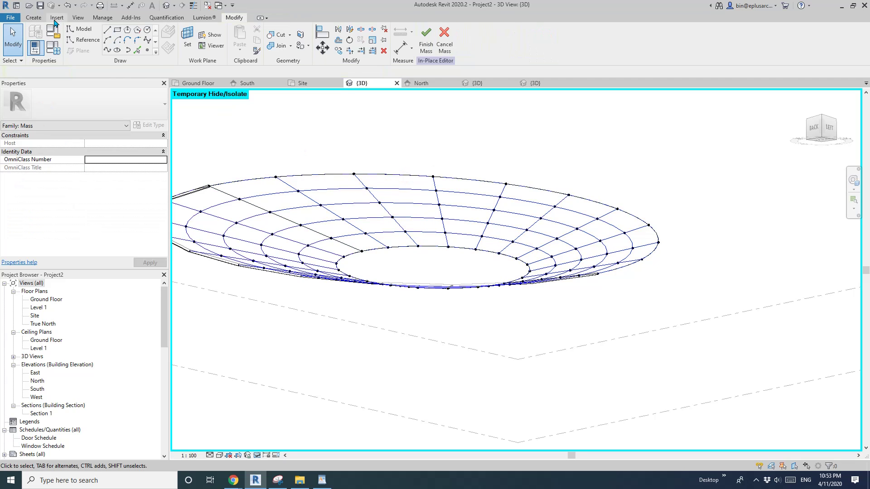
Place a second Family4 beam between the next two outer-edge nodes of the rear divided surface.
click(33, 17)
click(243, 36)
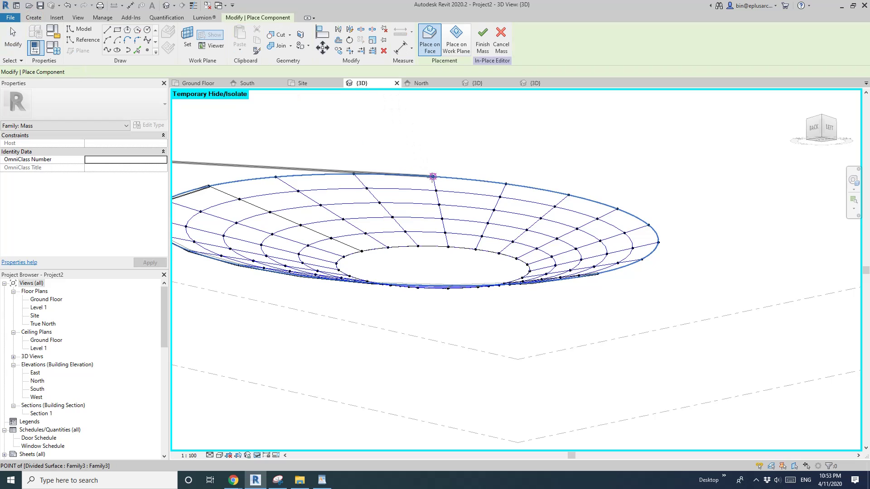
click(432, 177)
click(505, 183)
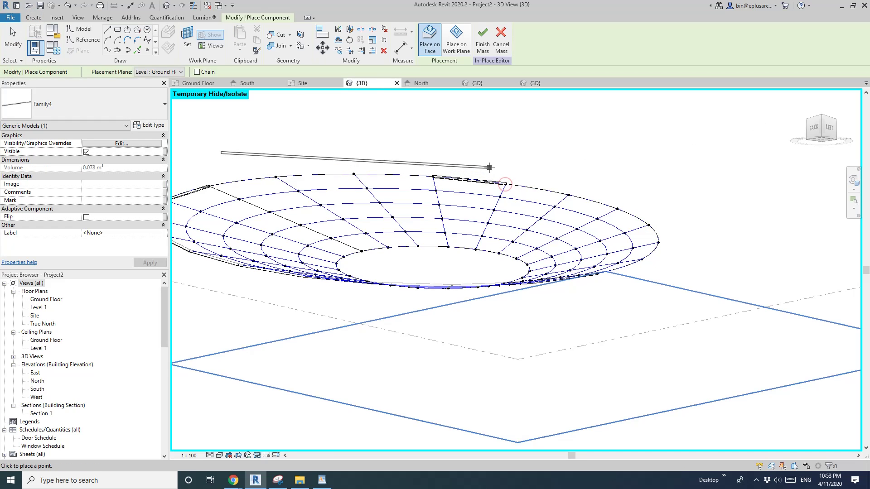
key(Escape)
key(Escape)
Restore the temporarily hidden elements and switch the 3D view to a shaded display.
middle_drag(441, 152, 473, 305)
key(h)
key(r)
click(481, 302)
key(Escape)
scroll(481, 302, up, 3)
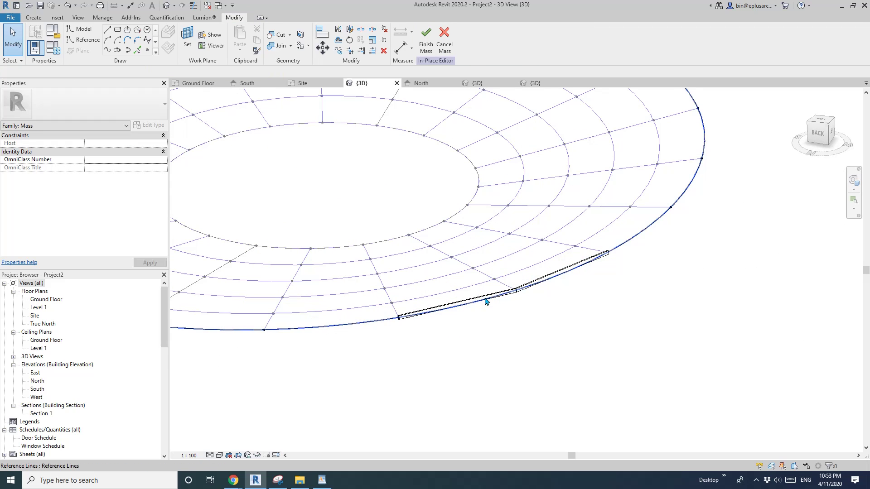
scroll(487, 301, up, 2)
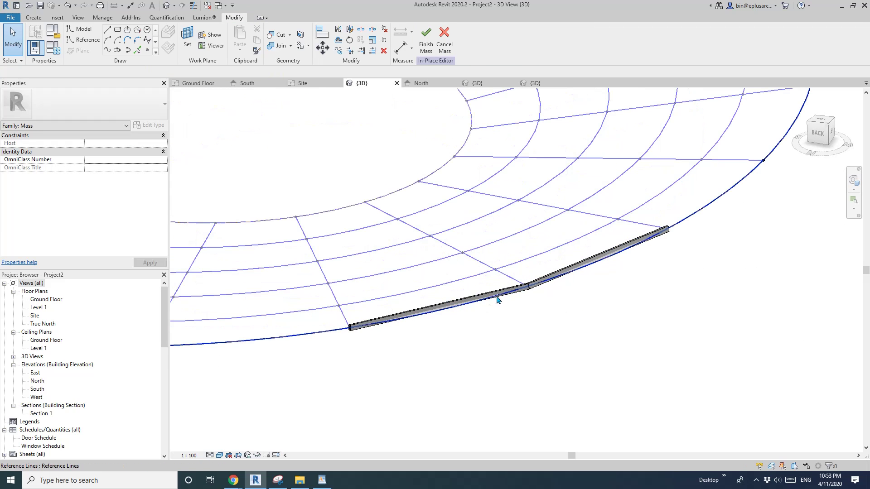
Repeat the two rear outer-edge beams across the nodes of the rear divided surface.
click(486, 293)
ctrl+click(572, 265)
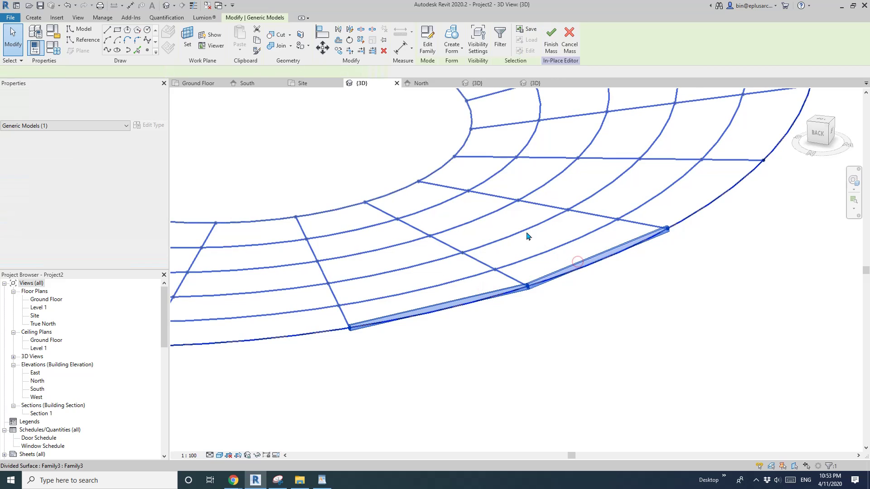
click(360, 40)
key(Escape)
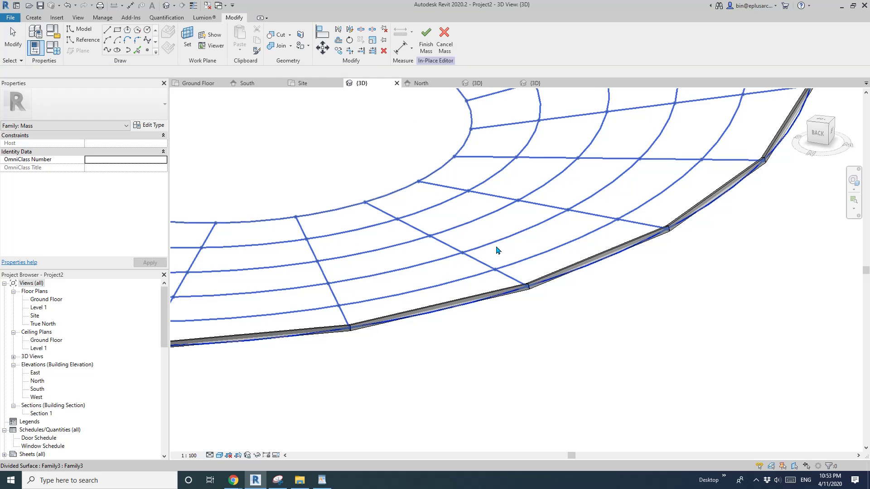
Turn off the surface grid of both divided surfaces and show their Family3 components again.
scroll(498, 252, down, 5)
shift+middle_drag(494, 257, 524, 183)
click(524, 183)
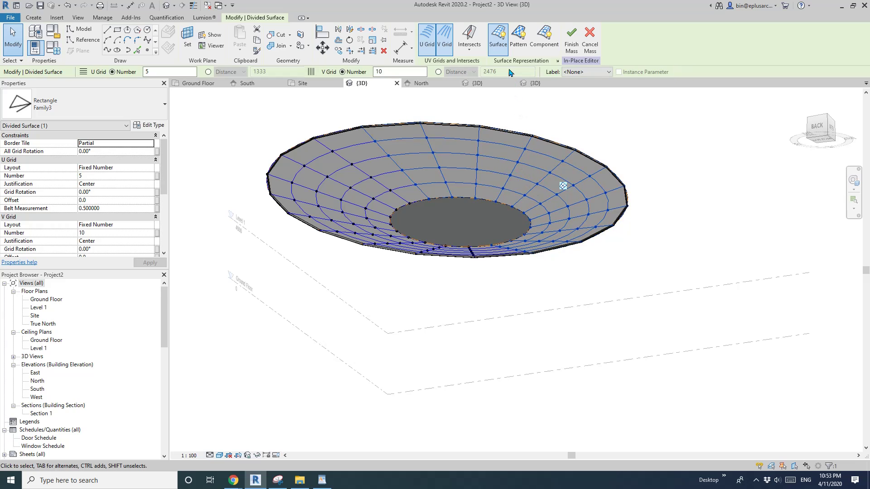
click(497, 39)
click(544, 44)
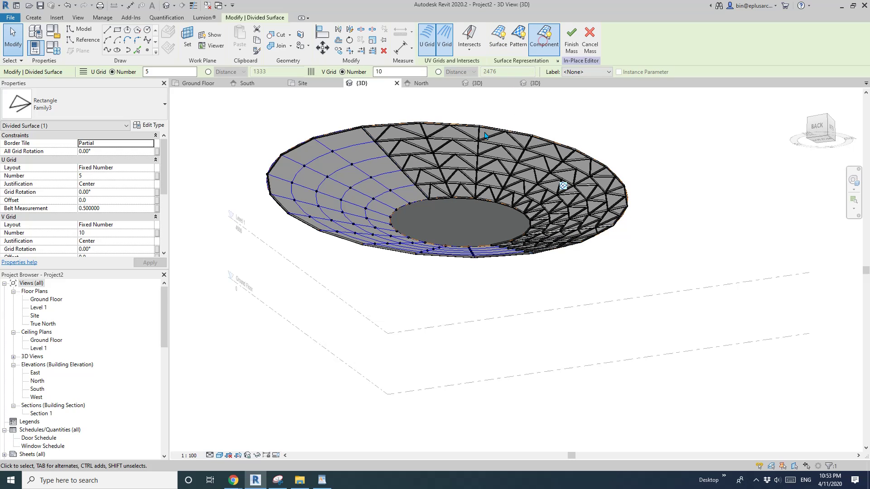
click(497, 54)
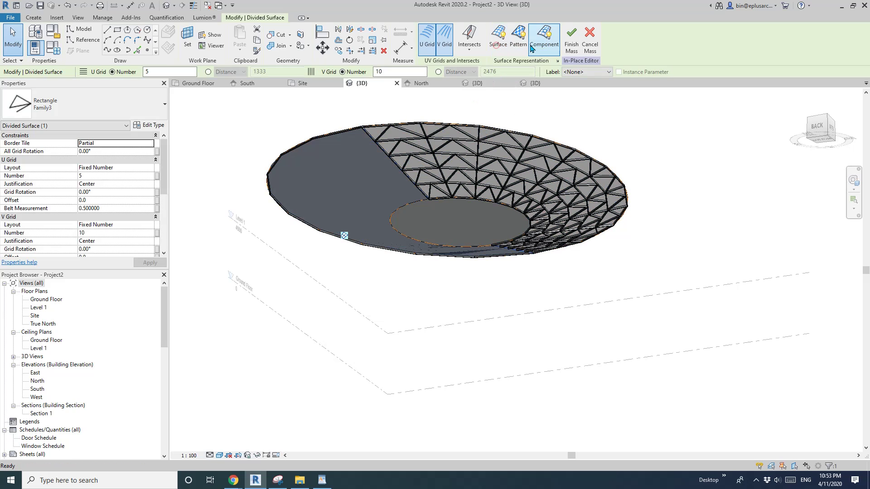
click(543, 45)
mouse_move(492, 227)
shift+middle_down()
mouse_move(495, 246)
mouse_move(595, 330)
mouse_move(684, 300)
shift+middle_up()
click(524, 270)
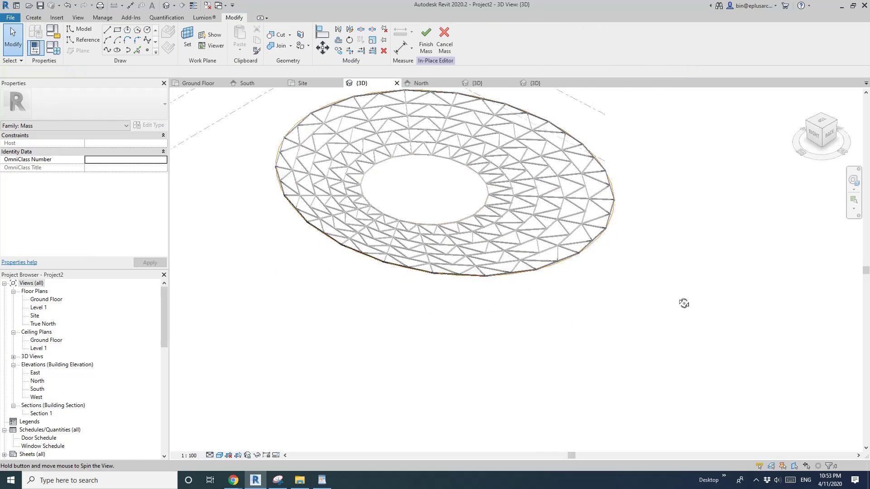
mouse_move(625, 277)
shift+middle_down()
mouse_move(576, 393)
mouse_move(404, 362)
mouse_move(438, 273)
mouse_move(445, 291)
mouse_move(509, 248)
mouse_move(509, 217)
mouse_move(509, 284)
mouse_move(524, 208)
mouse_move(514, 254)
shift+middle_up()
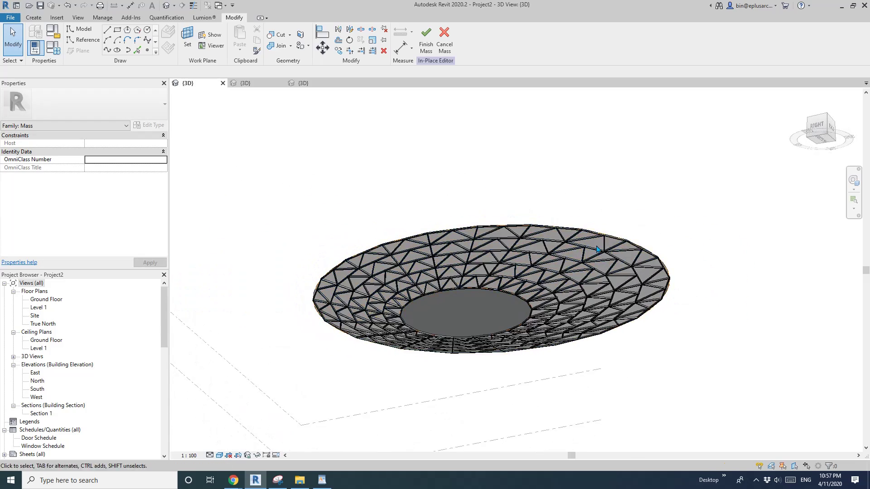
Switch to Chrome, examine the roof photos in the ArchDaily article on the Serpentine Pavilion, and return to the roof model in Revit.
mouse_move(233, 483)
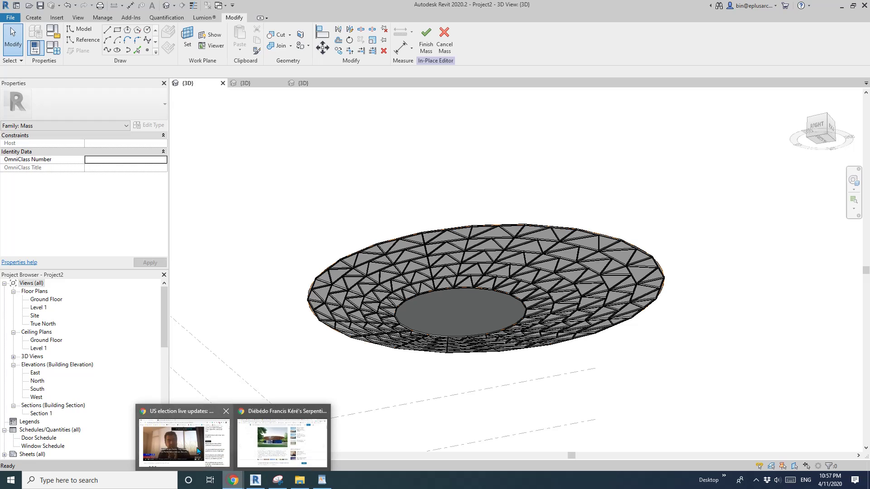
click(282, 441)
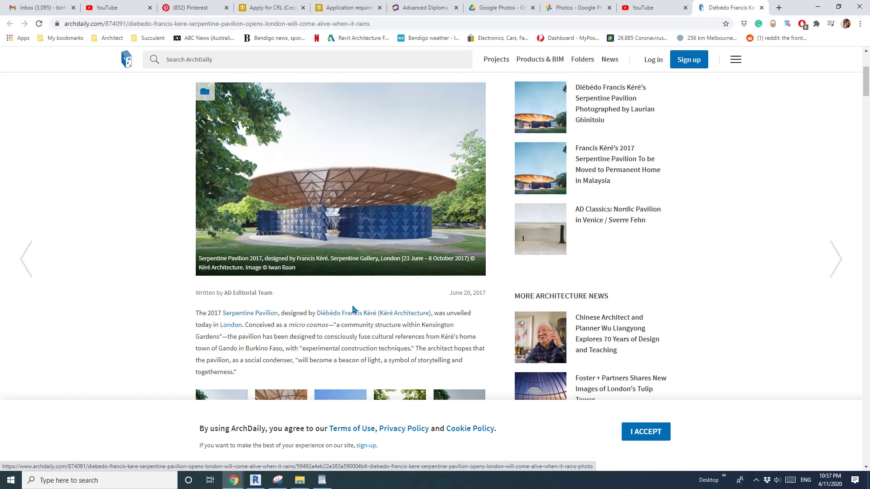
scroll(317, 329, down, 4)
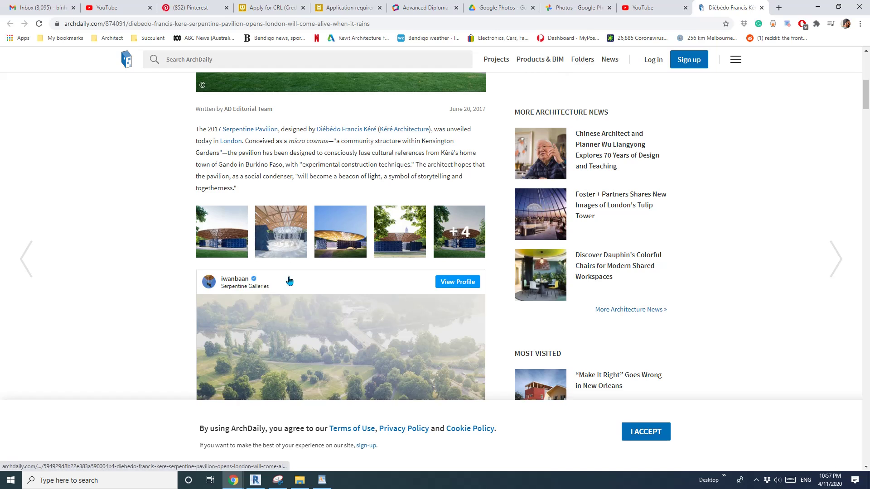
scroll(287, 282, down, 12)
scroll(333, 284, up, 2)
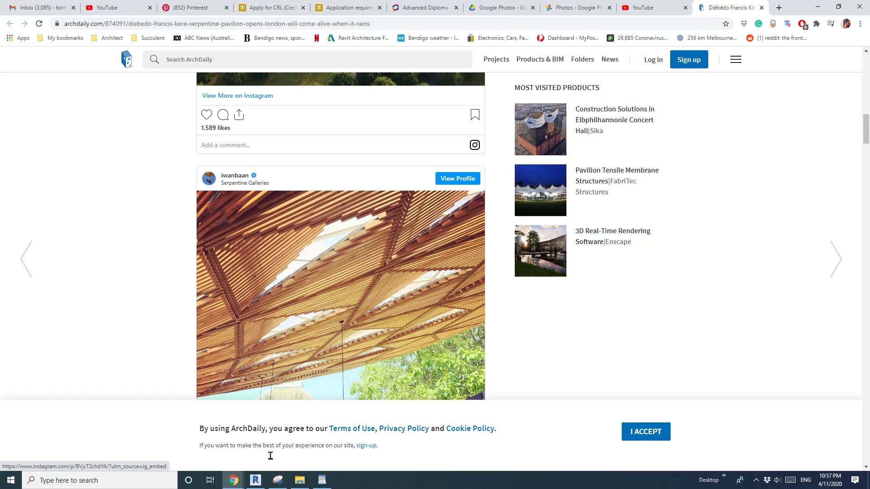
click(256, 480)
shift+middle_drag(471, 281, 446, 286)
scroll(459, 281, up, 1)
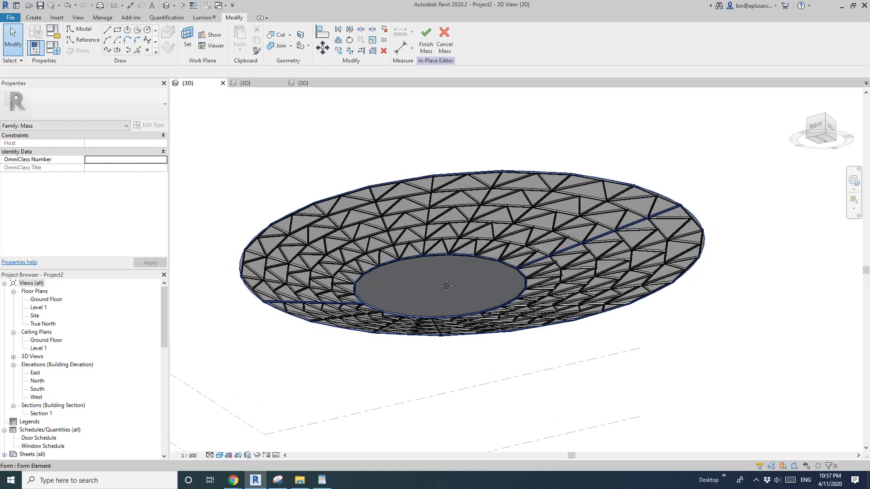